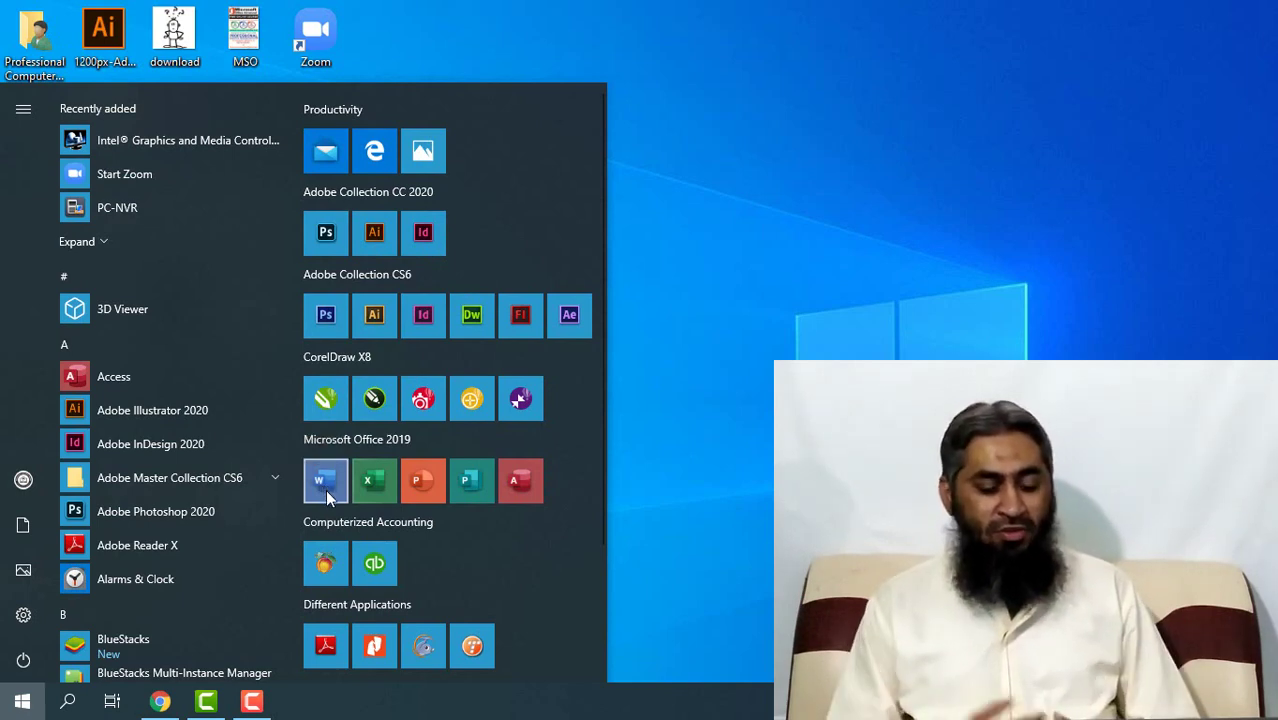
Launch Microsoft Word and view the Home, New and Open pages of its start screen
left_click(326, 490)
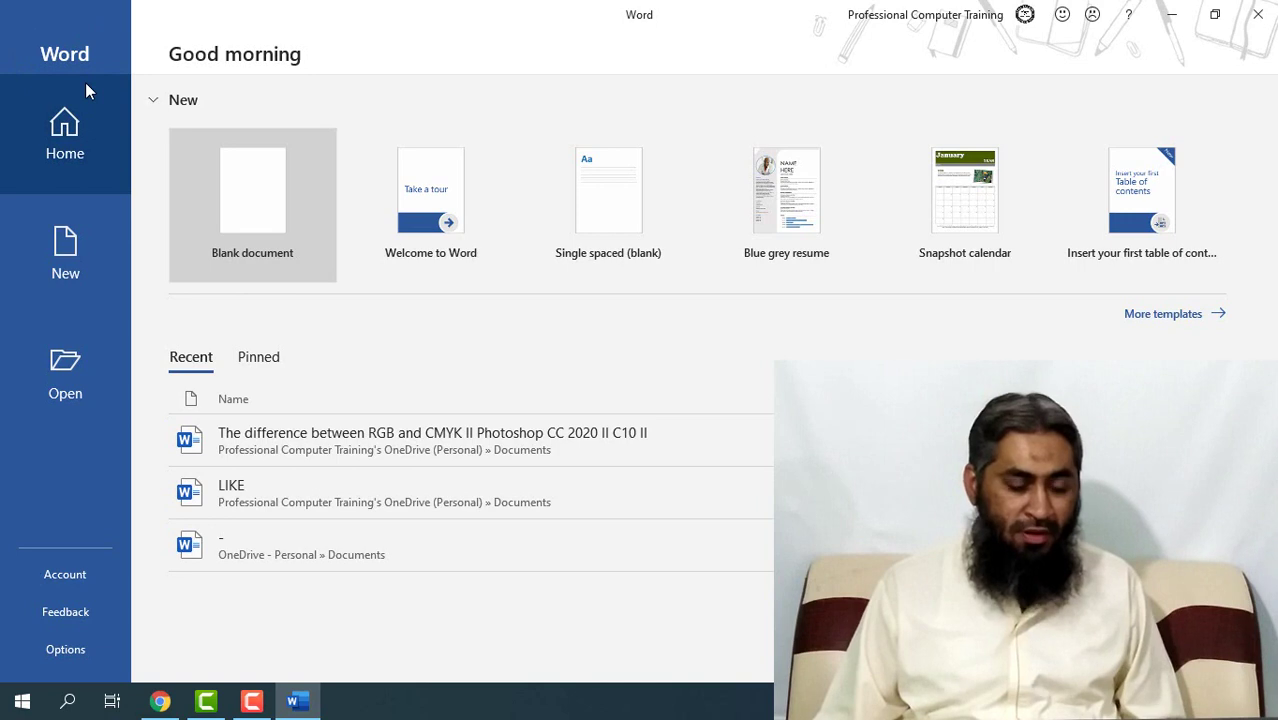
left_click(55, 125)
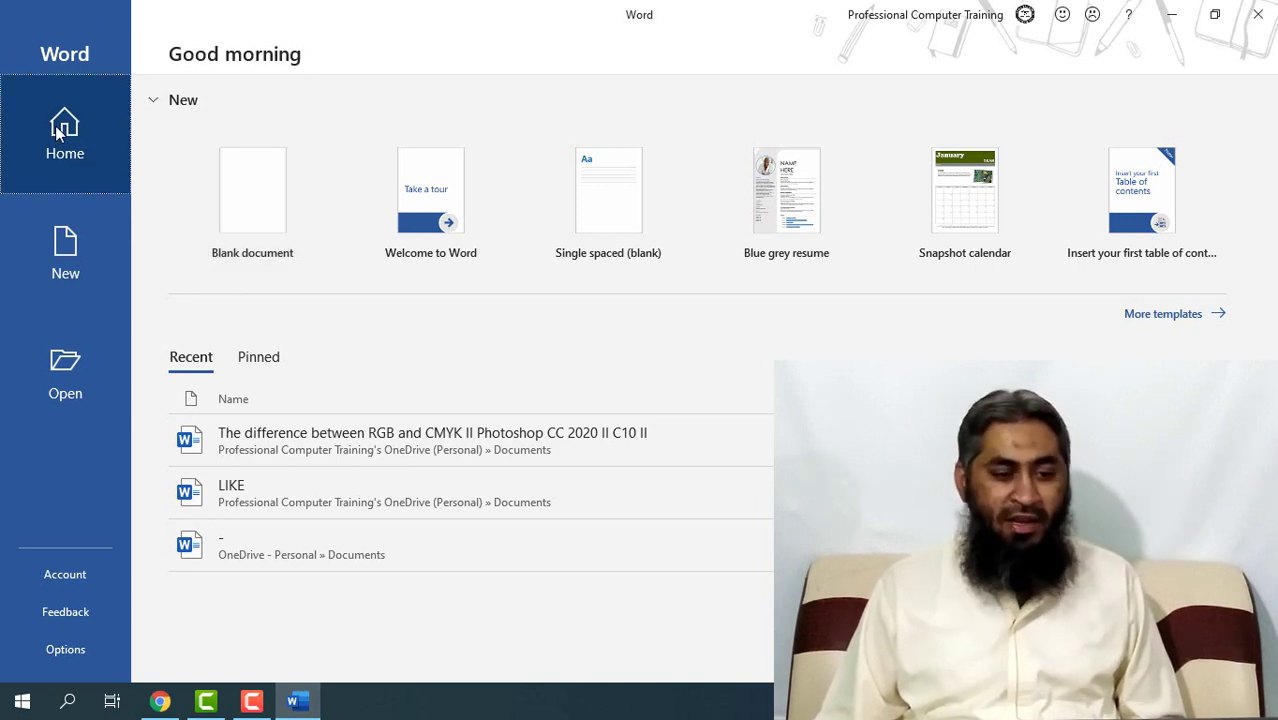
left_click(37, 258)
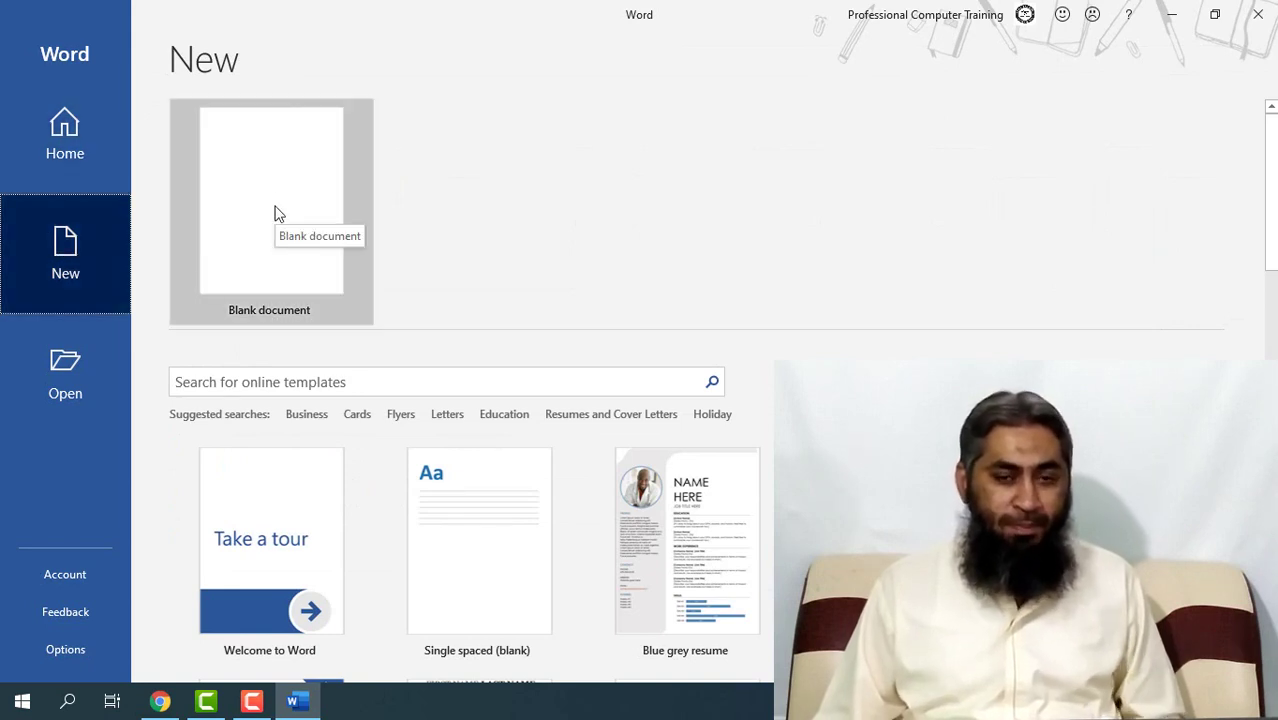
left_click(83, 357)
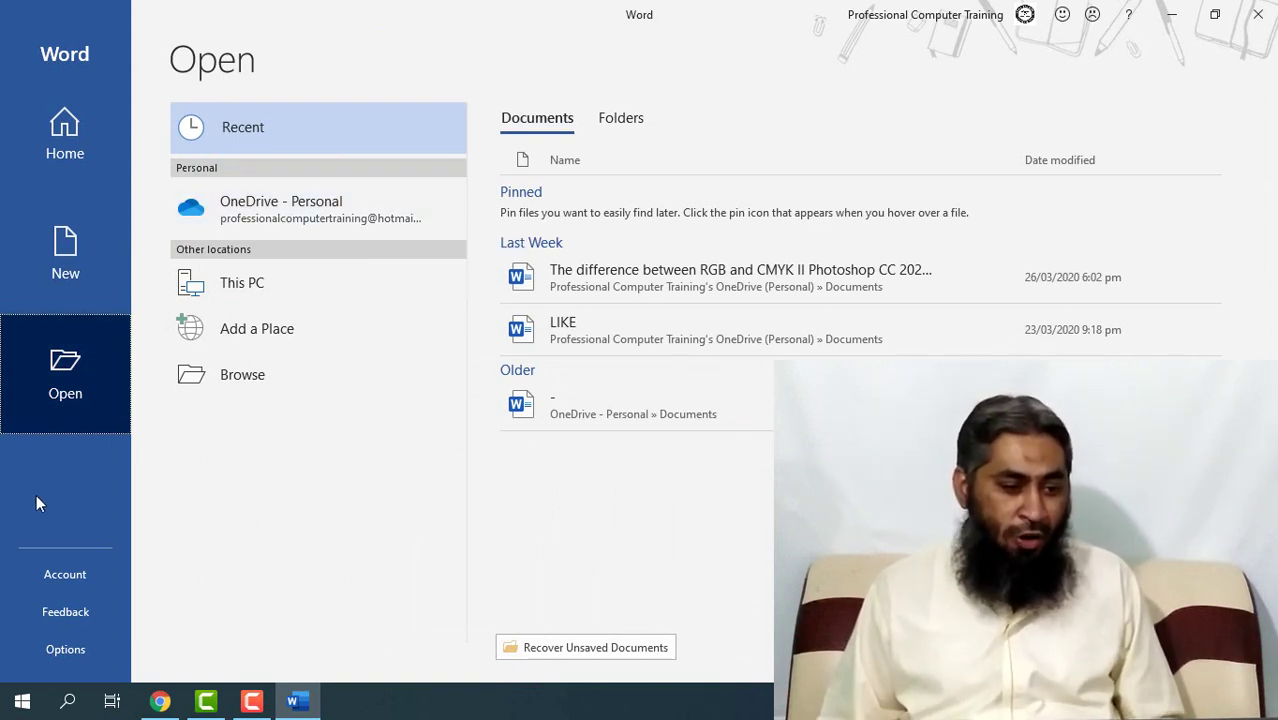
left_click(56, 155)
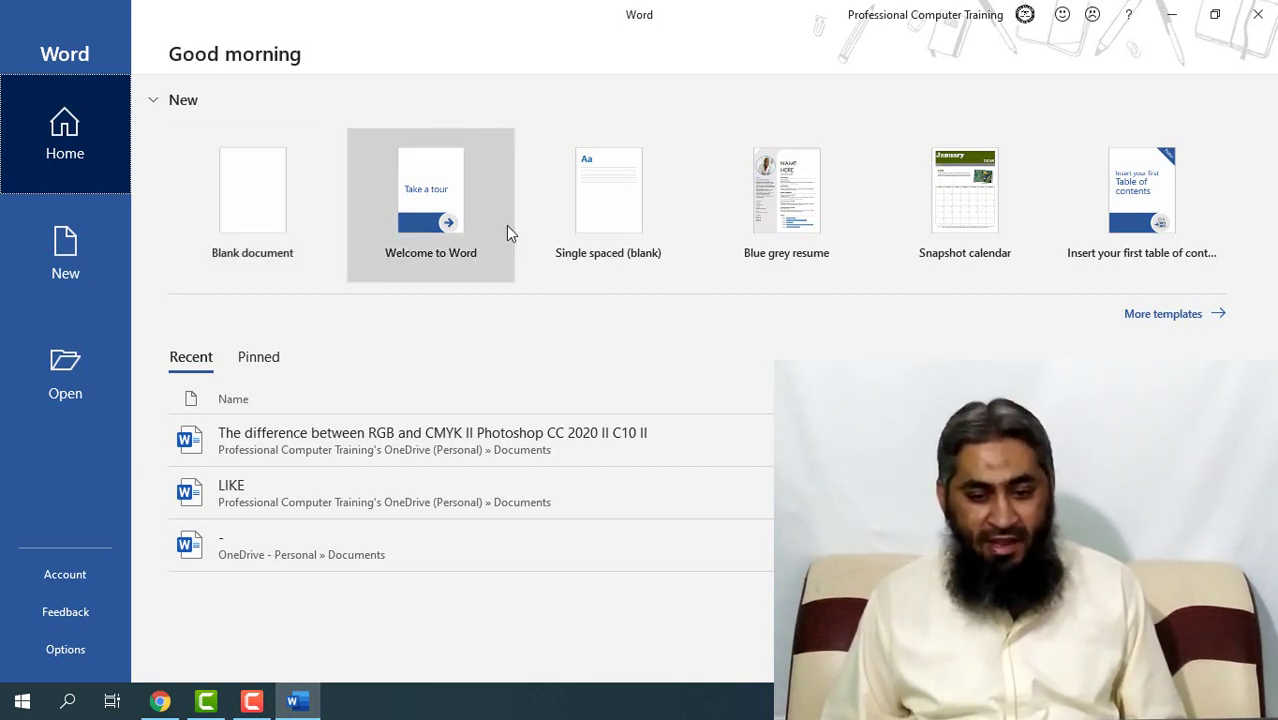
Look through the full gallery of document templates offered for a new document
left_click(1178, 318)
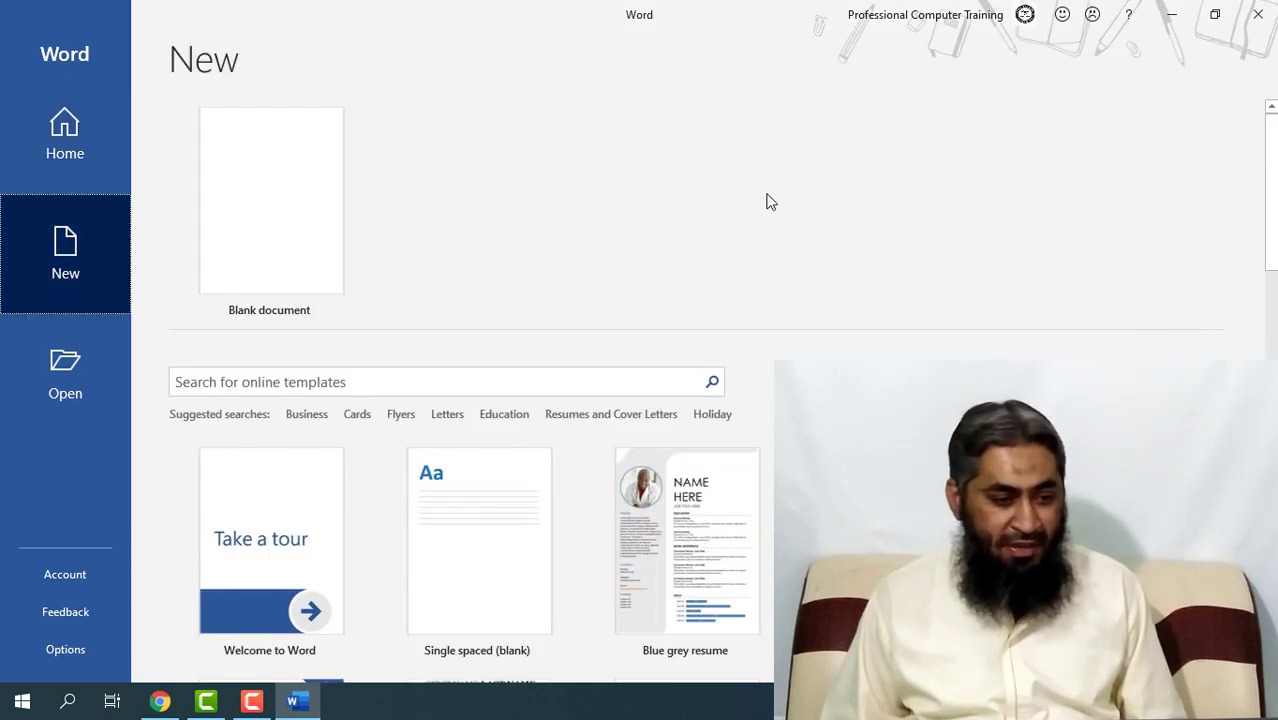
scroll(710, 460, "down", 3)
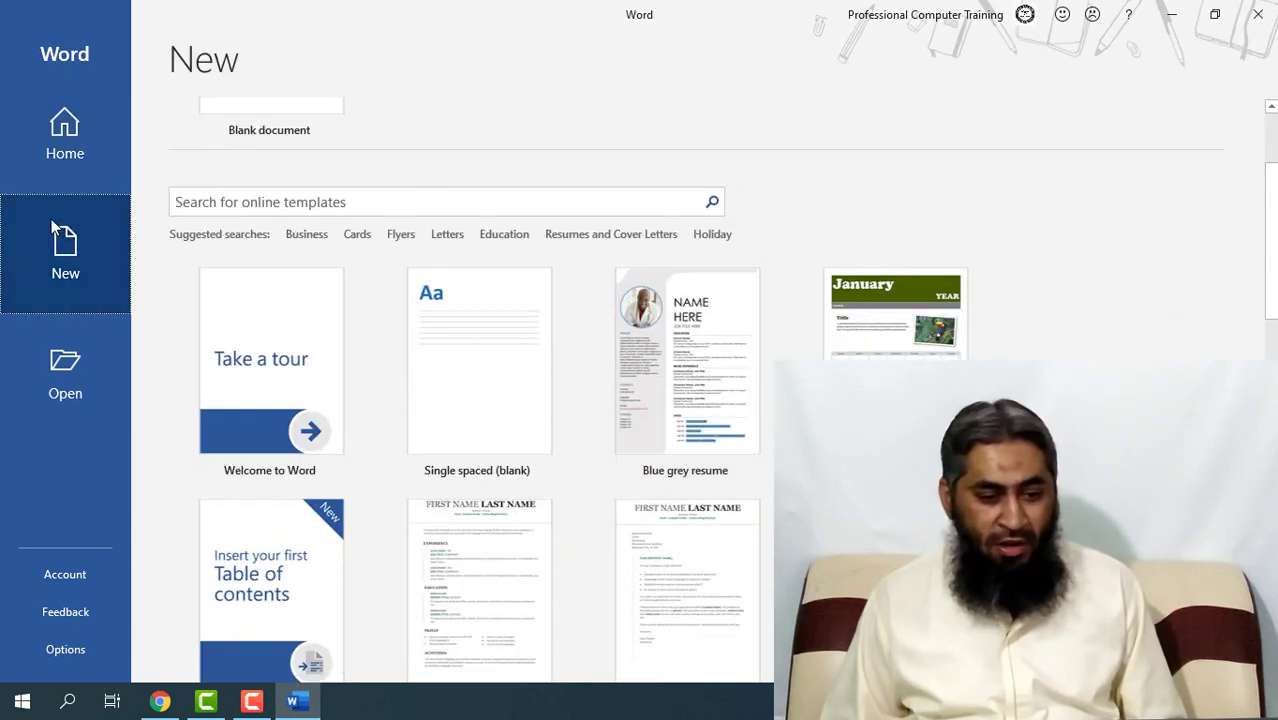
scroll(907, 282, "down", 2)
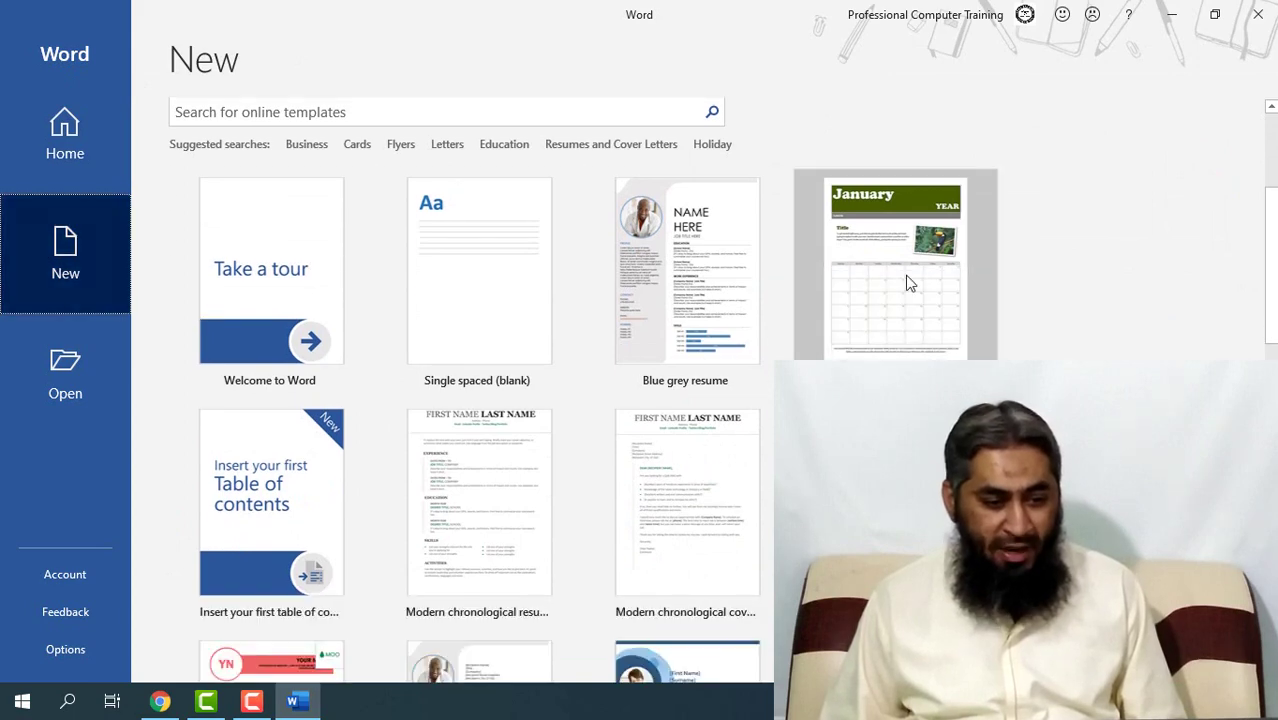
scroll(376, 505, "down", 3)
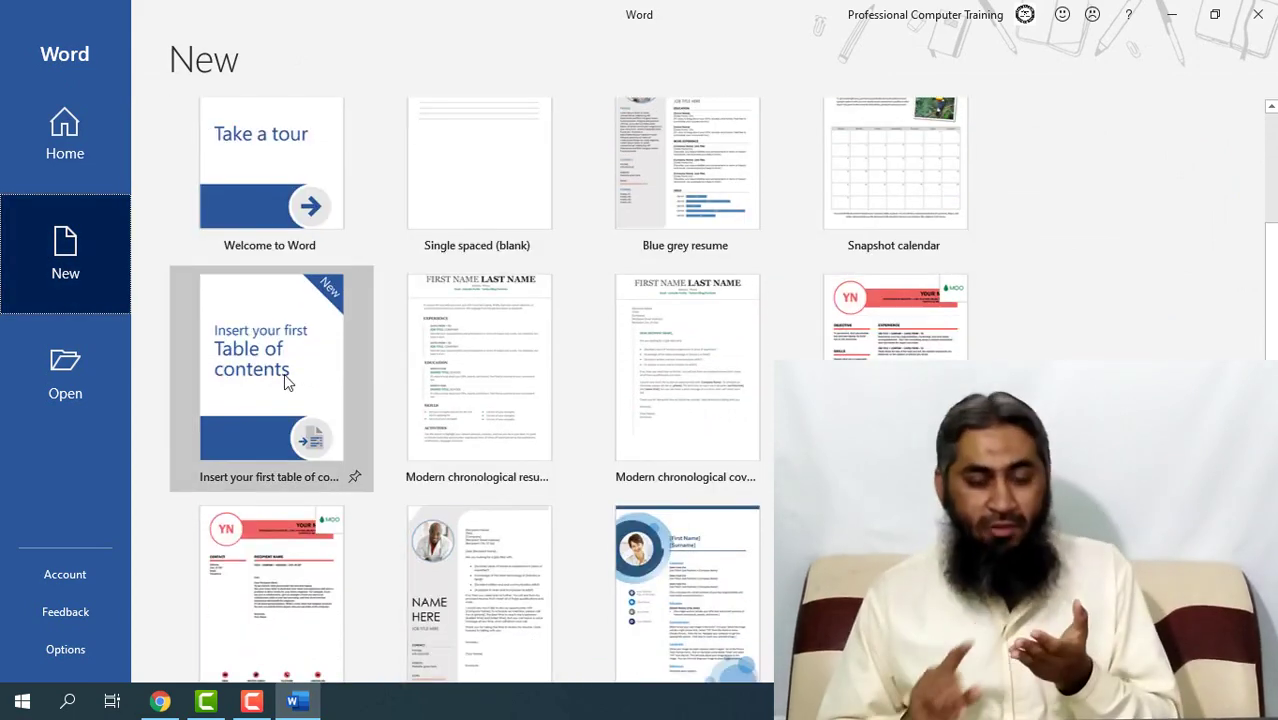
scroll(535, 495, "down", 2)
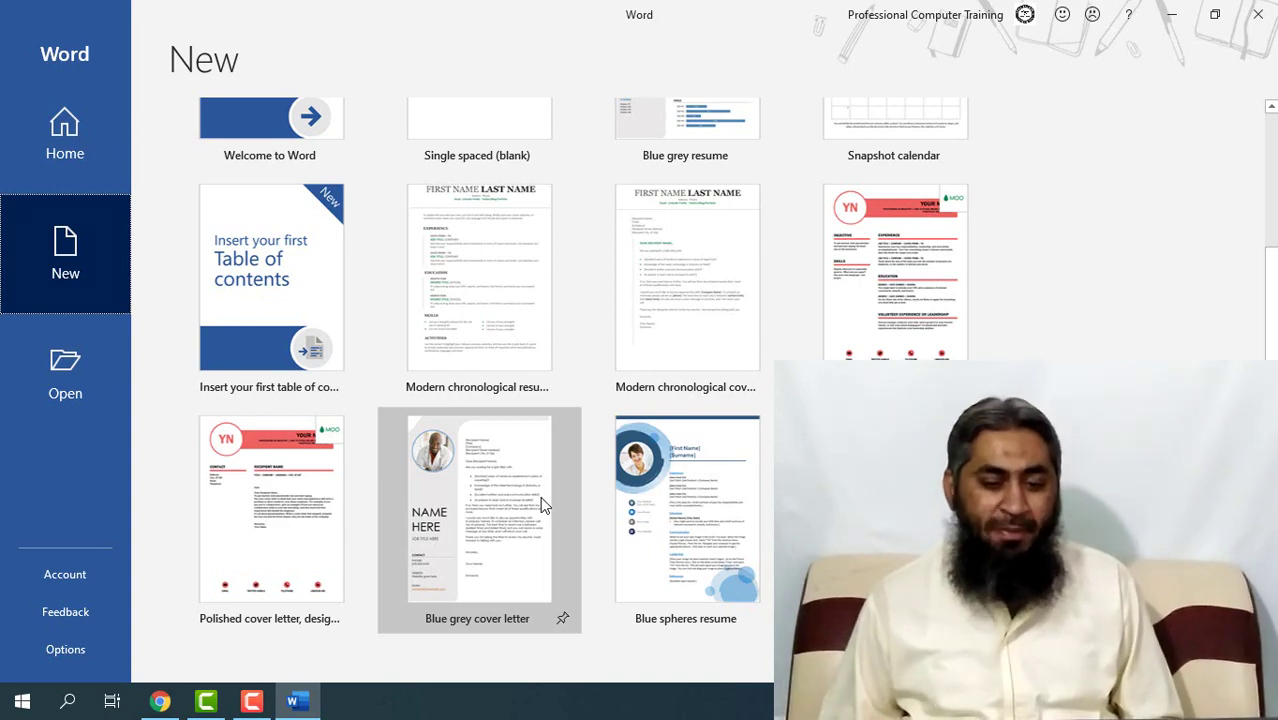
scroll(626, 449, "down", 4)
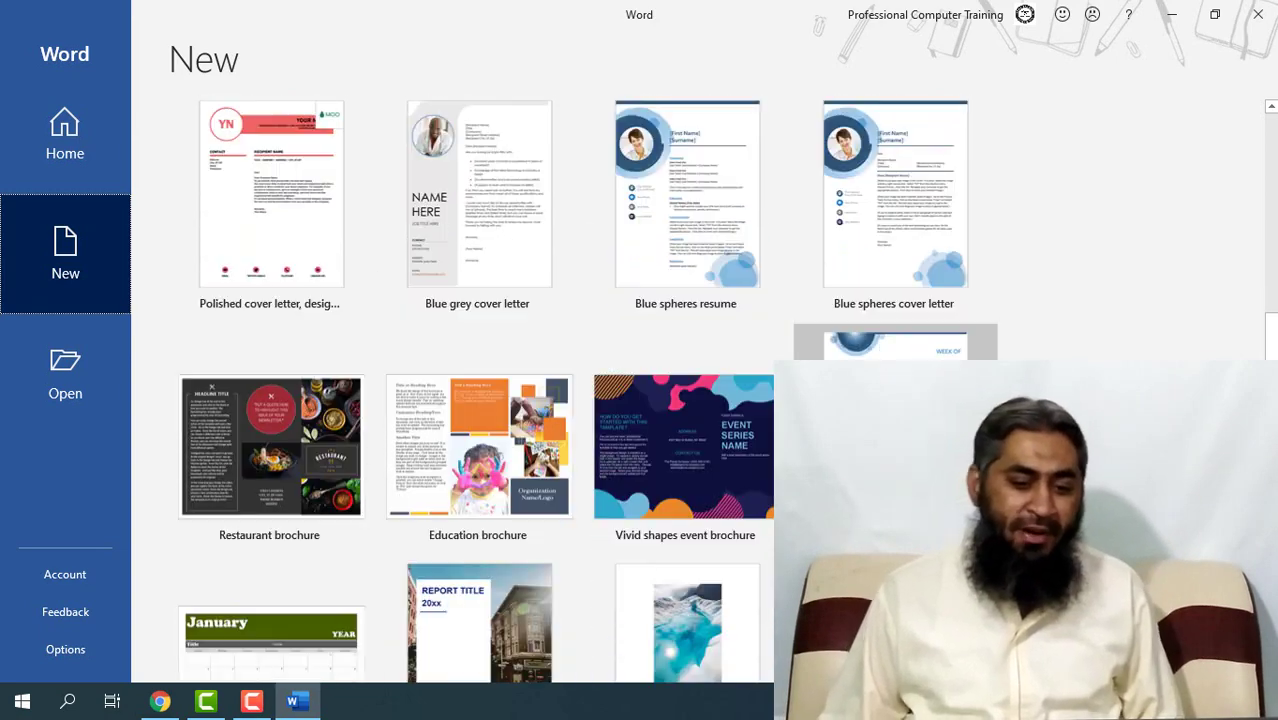
scroll(895, 370, "down", 5)
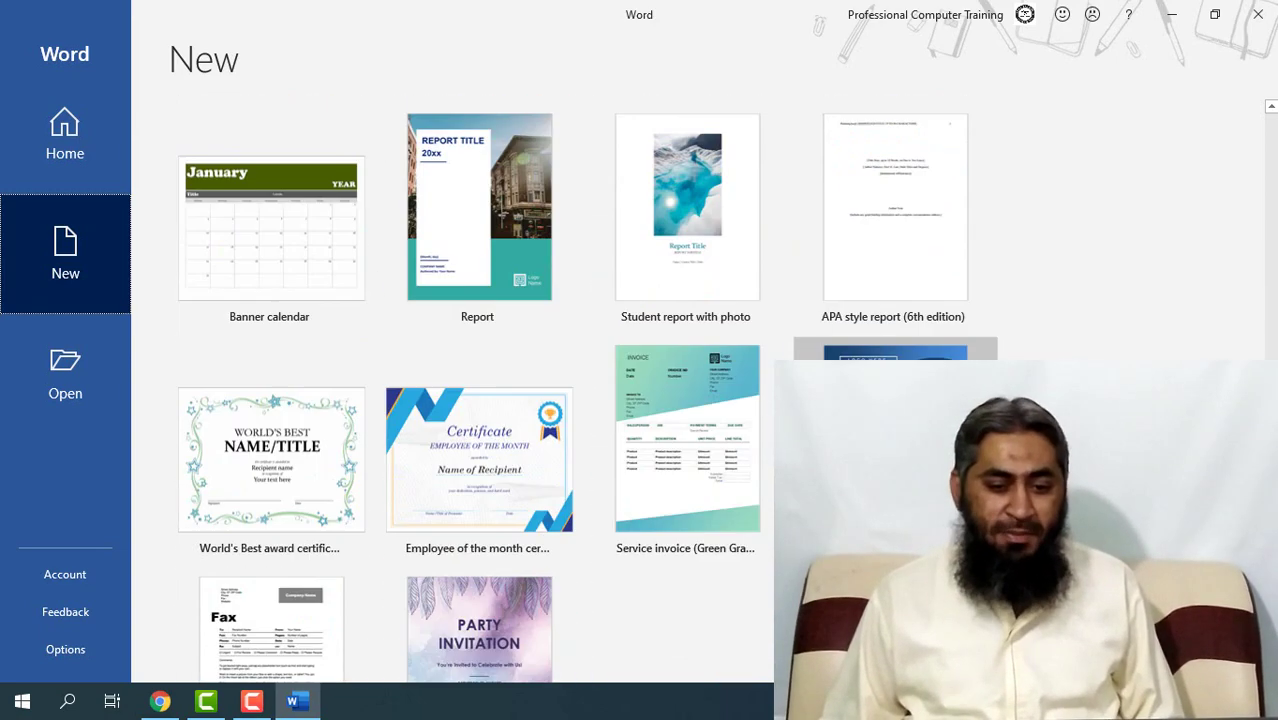
scroll(895, 370, "up", 4)
scroll(895, 340, "up", 6)
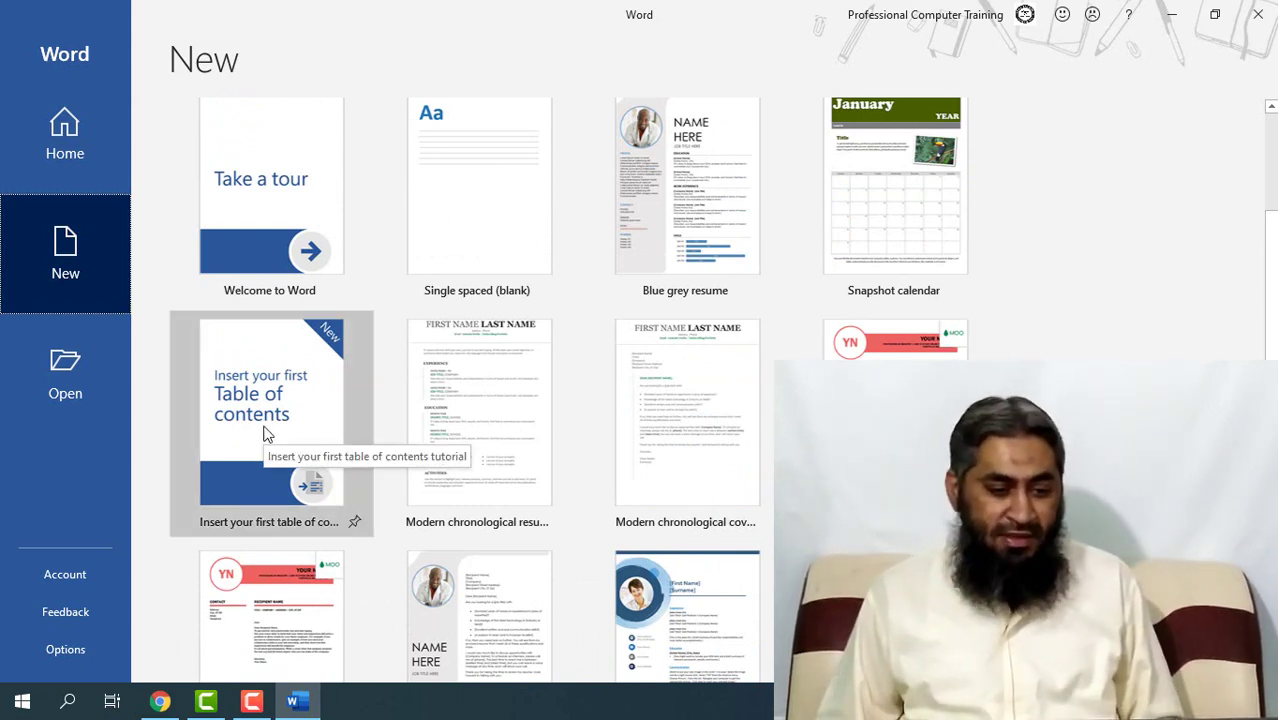
scroll(680, 528, "up", 3)
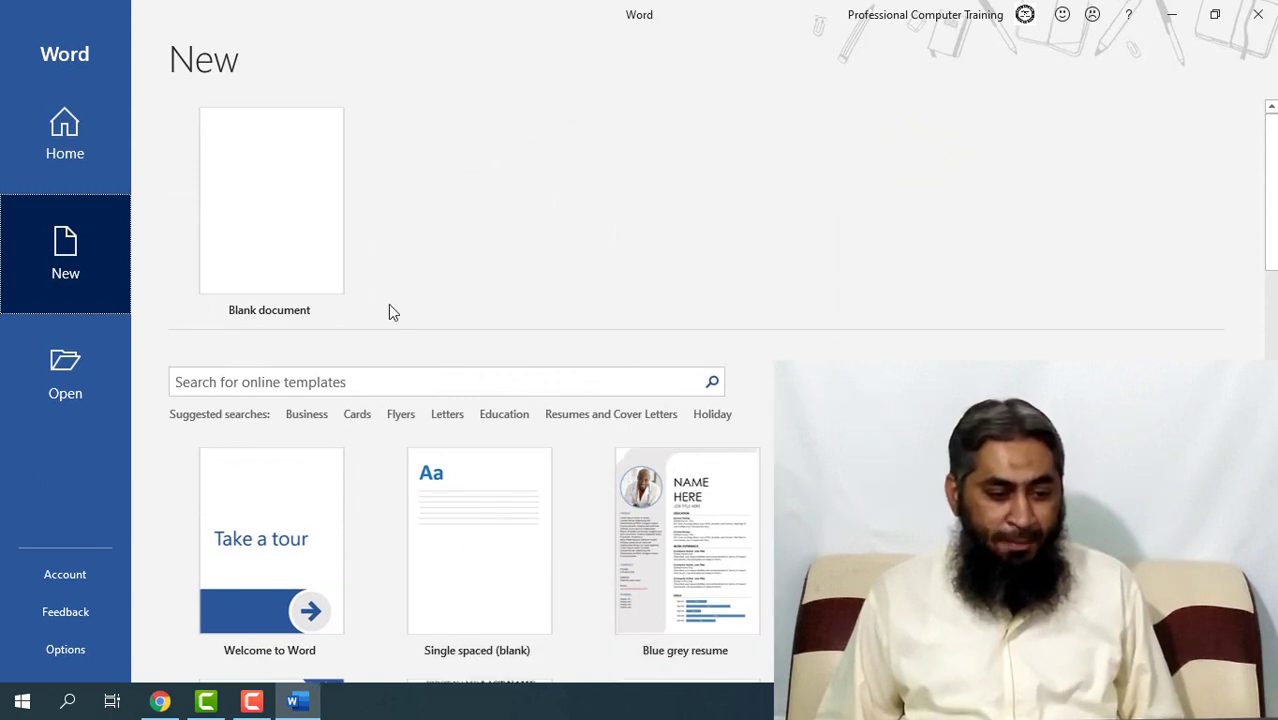
Search the online templates for "cover page", look over the results and return to the Home page
left_click(432, 376)
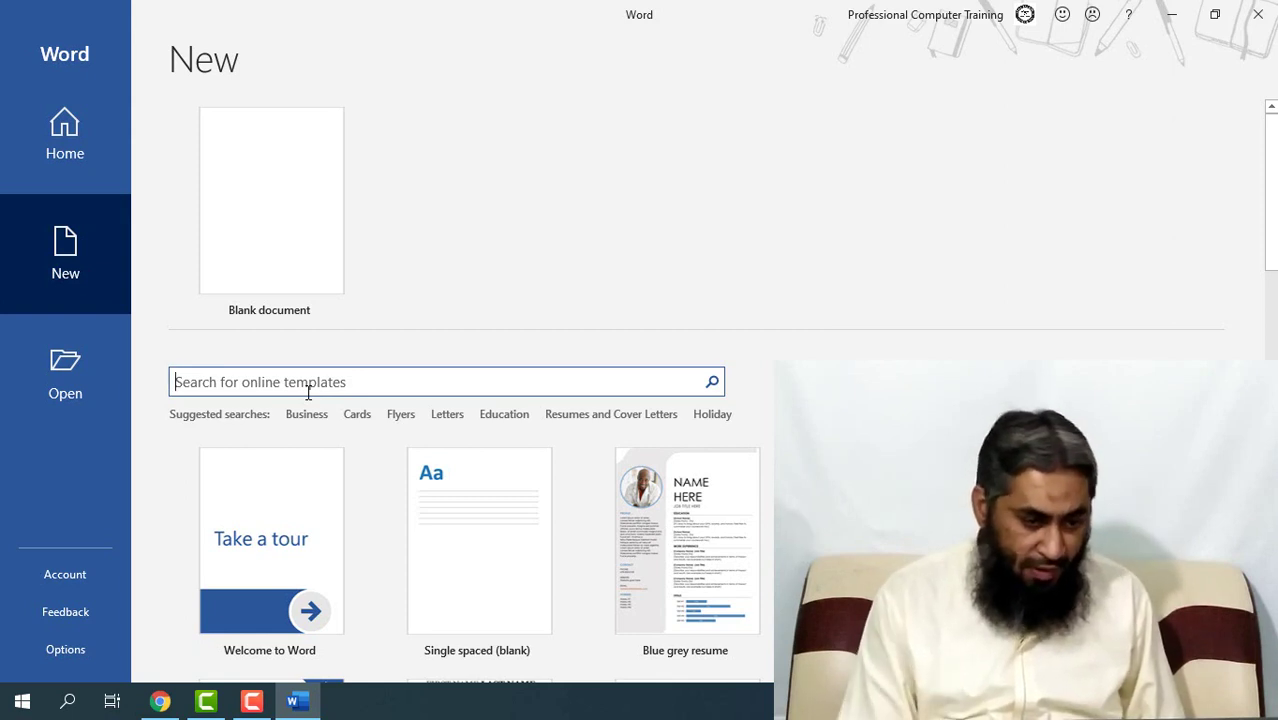
type("cover")
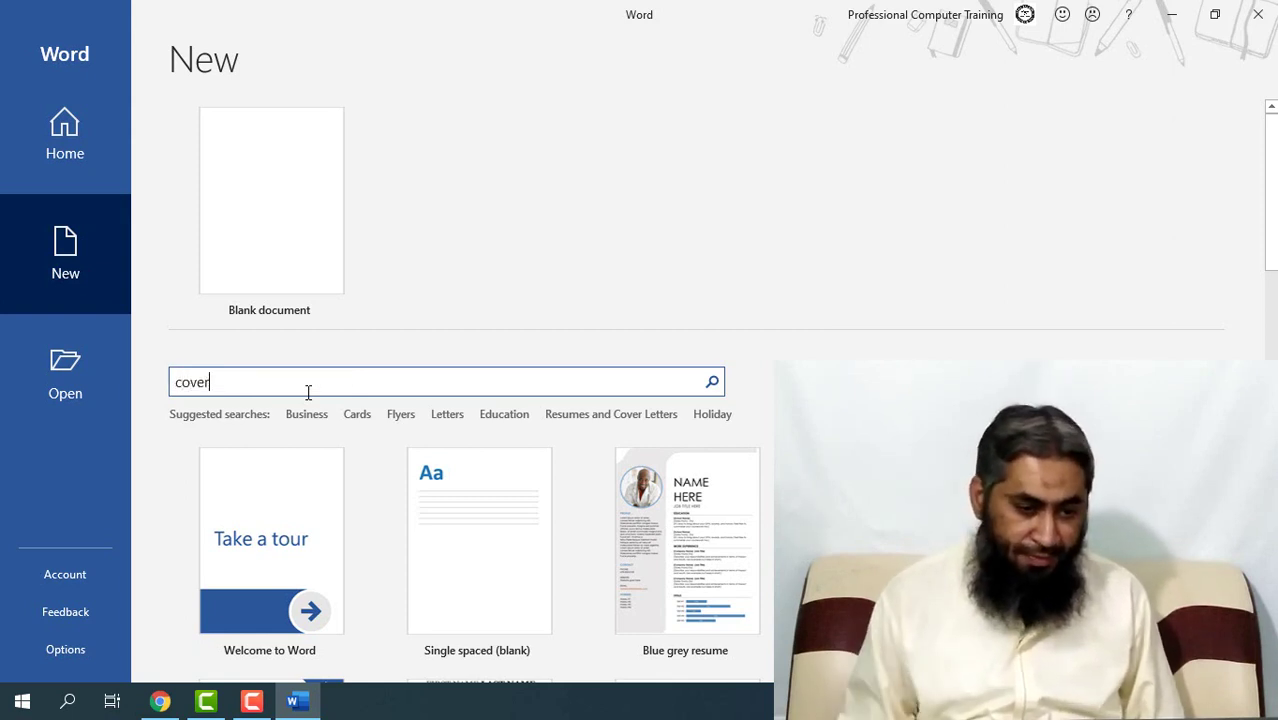
type(" page")
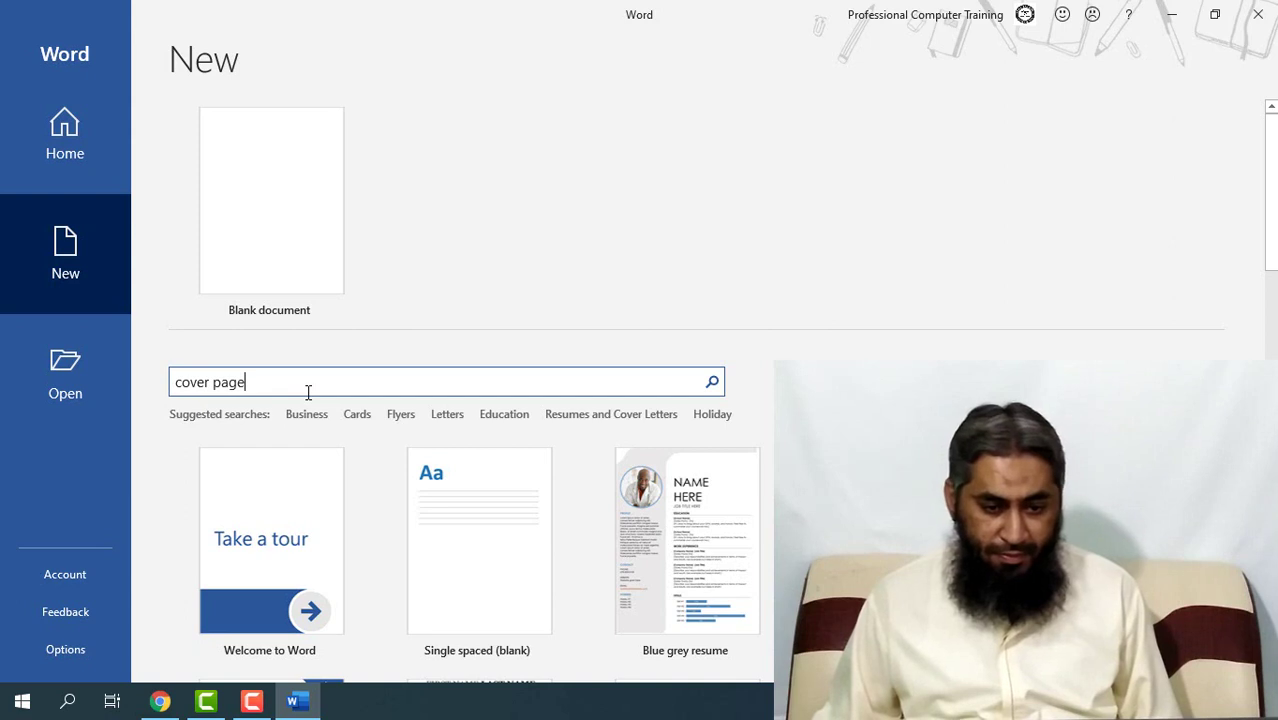
left_click(709, 382)
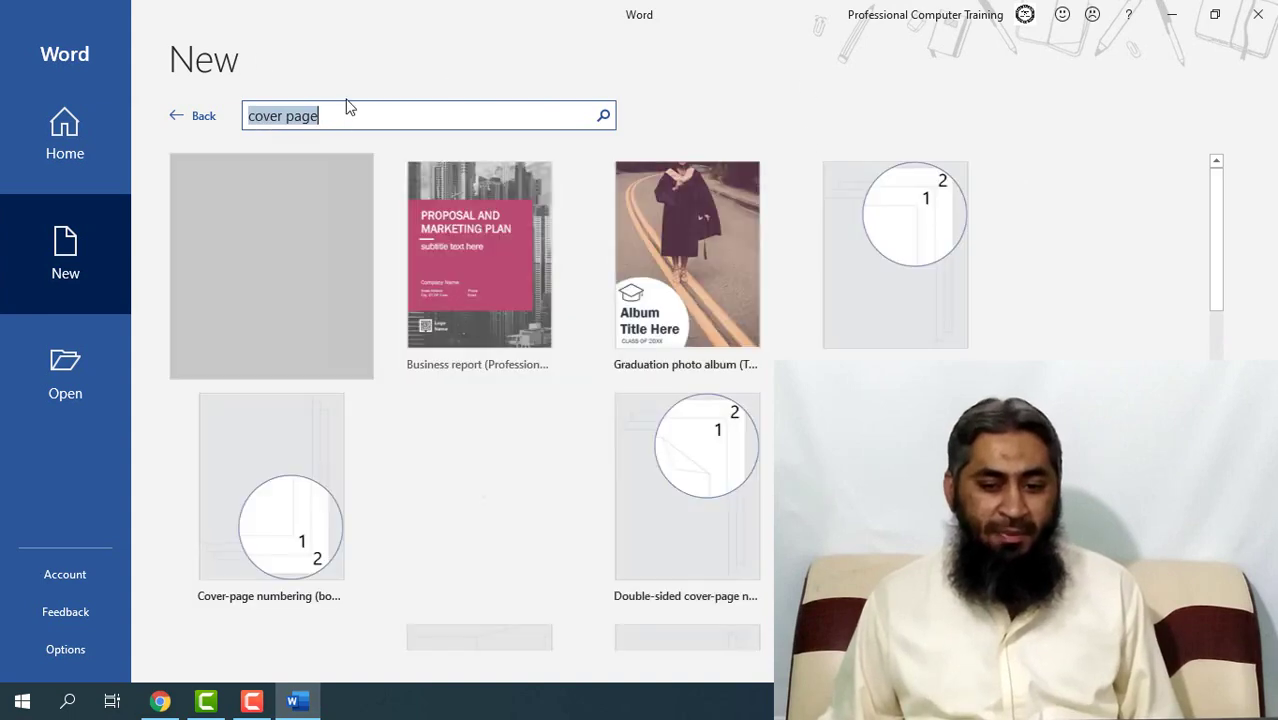
left_click_drag(1219, 246, 1208, 195)
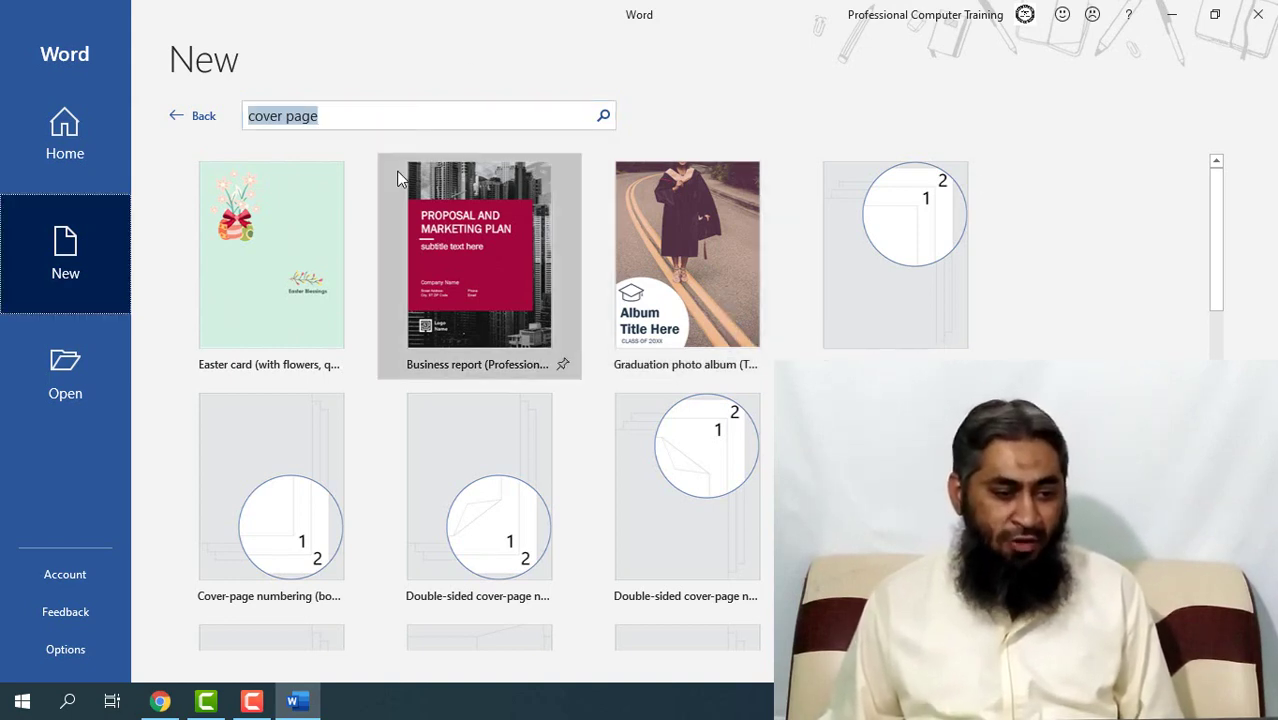
left_click(44, 150)
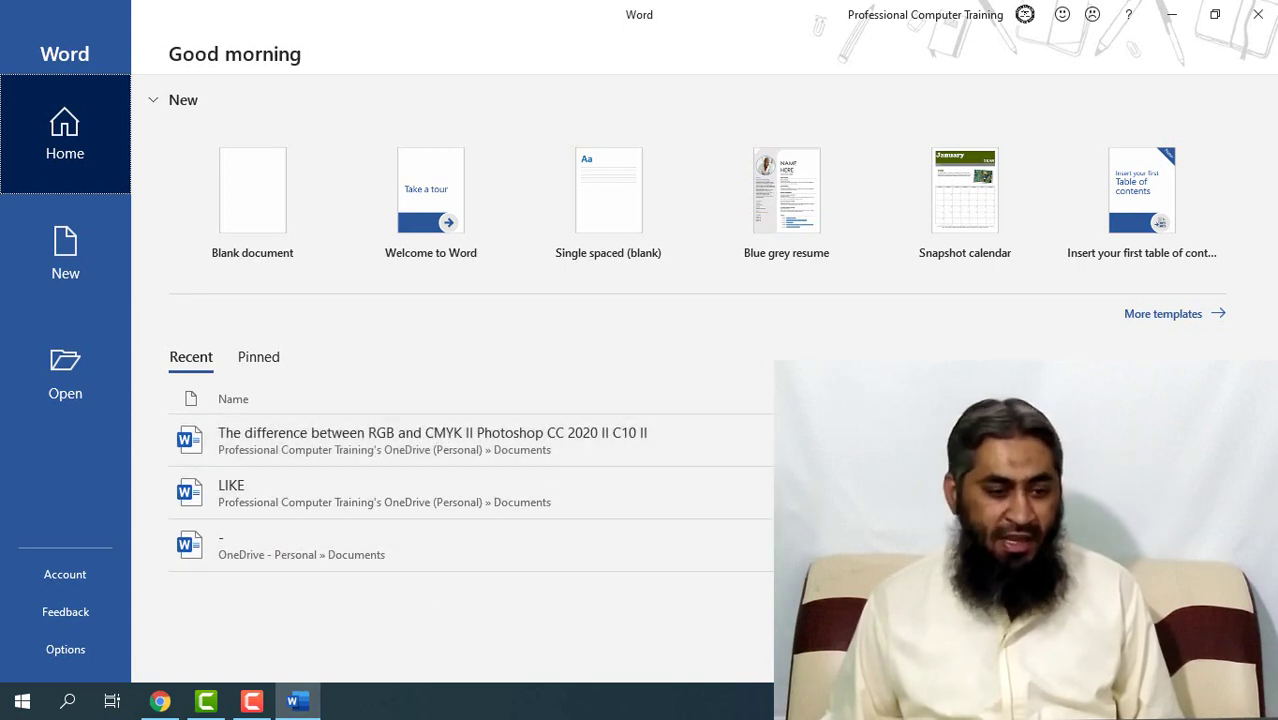
Browse the computer's Documents folder for a file to open, and close the file browser without opening one
key("ctrl+o")
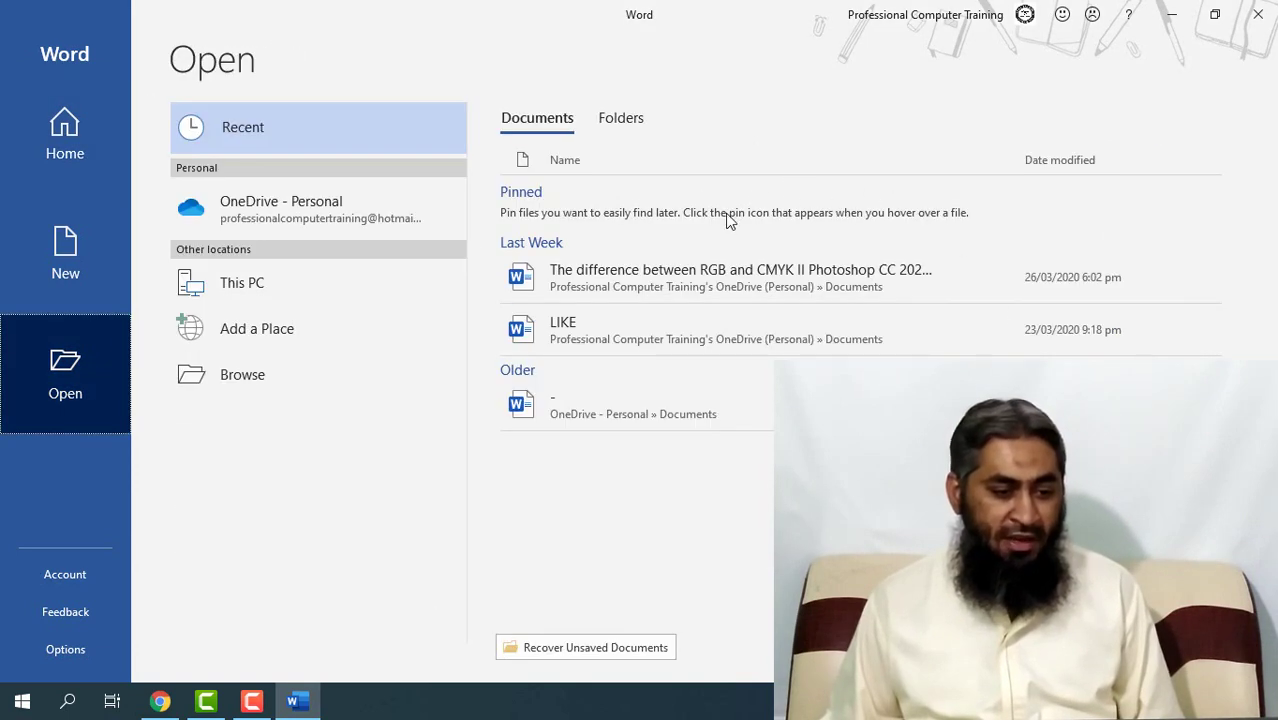
left_click(253, 374)
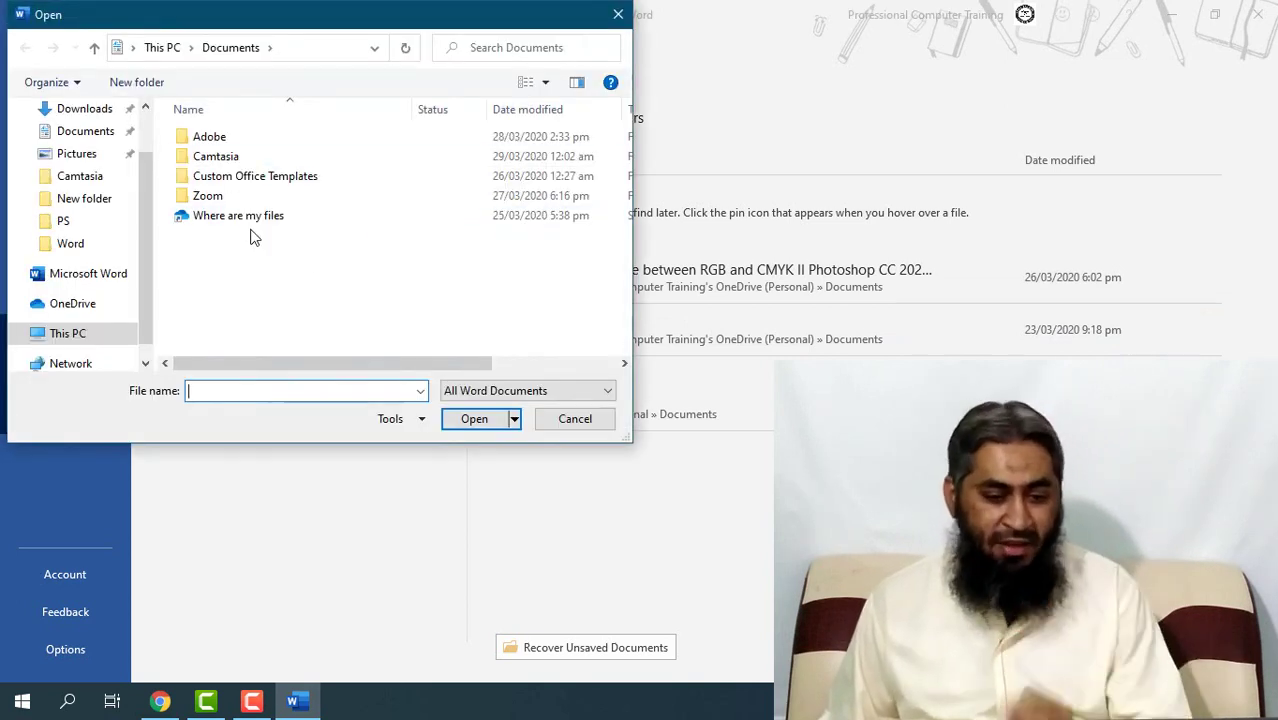
left_click(550, 422)
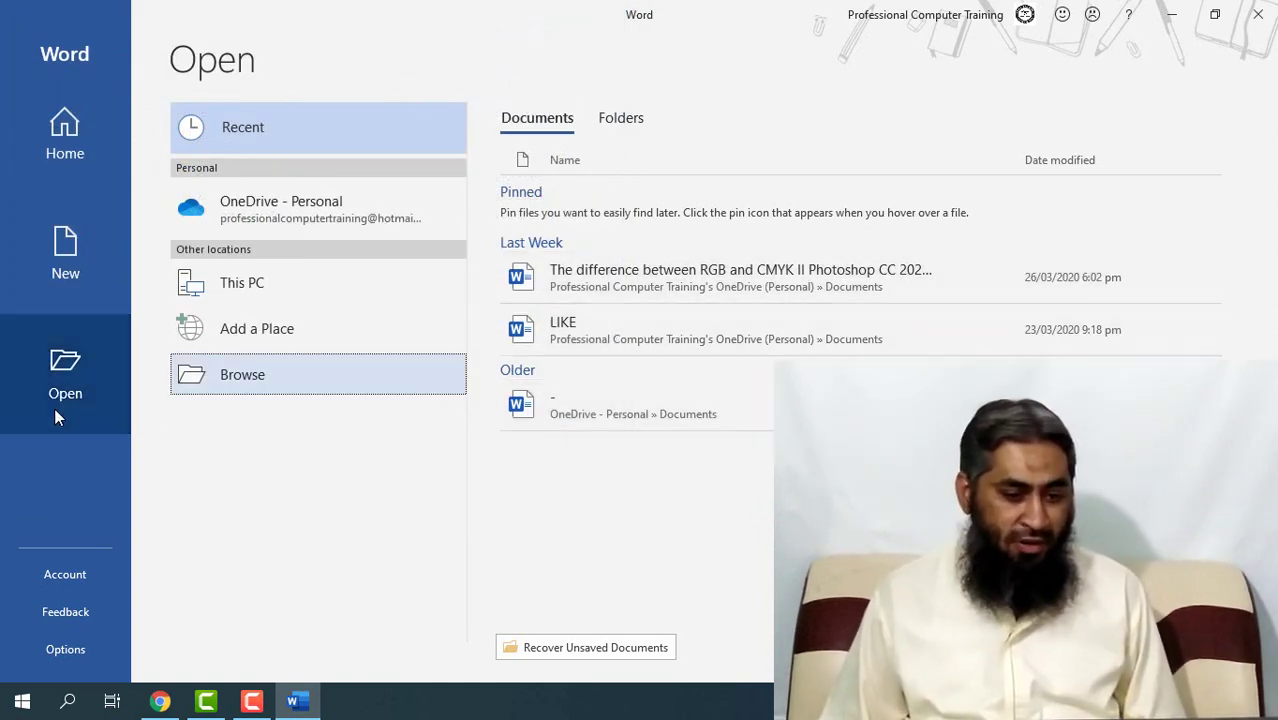
View the Account page with its user and product information, and the Feedback page
left_click(70, 578)
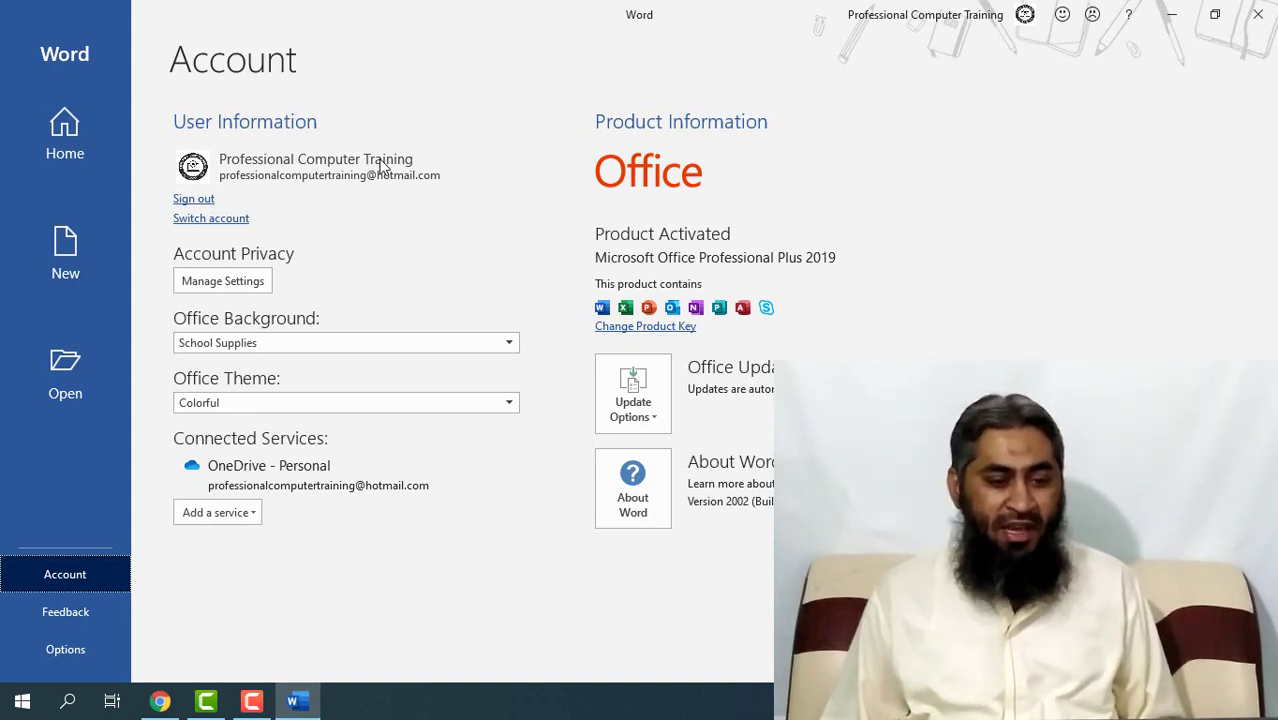
left_click(64, 137)
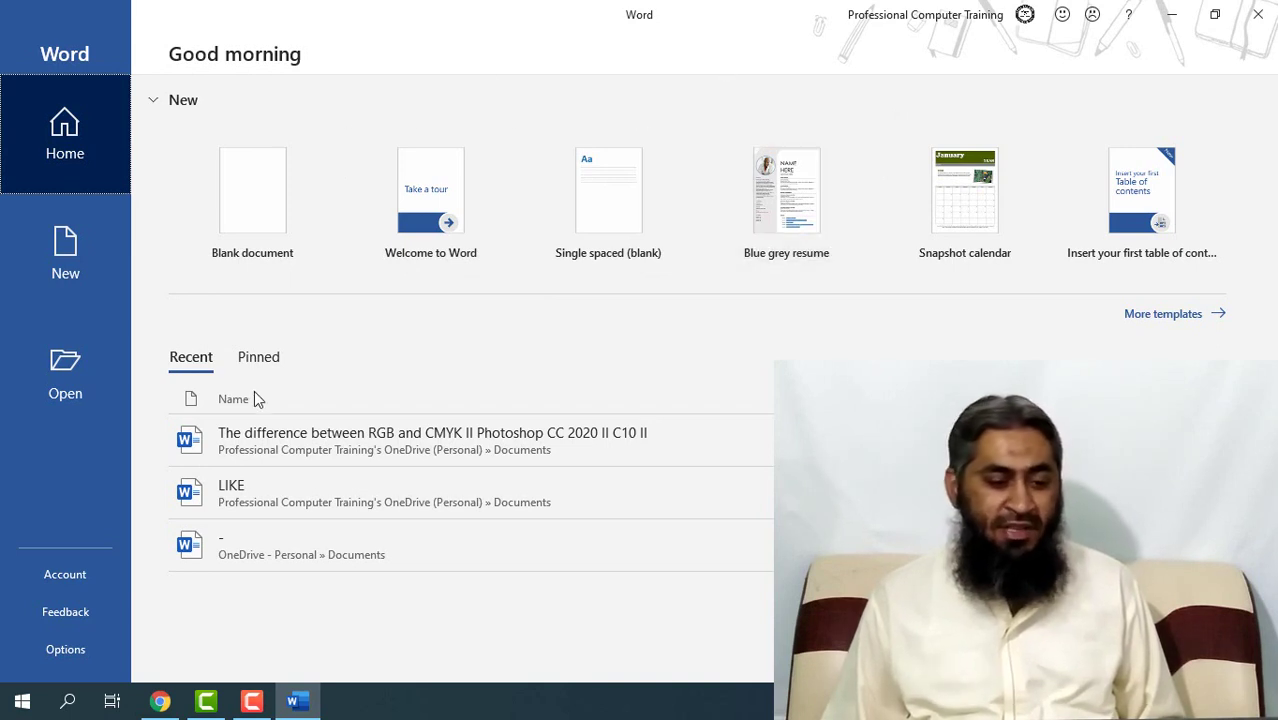
left_click(42, 575)
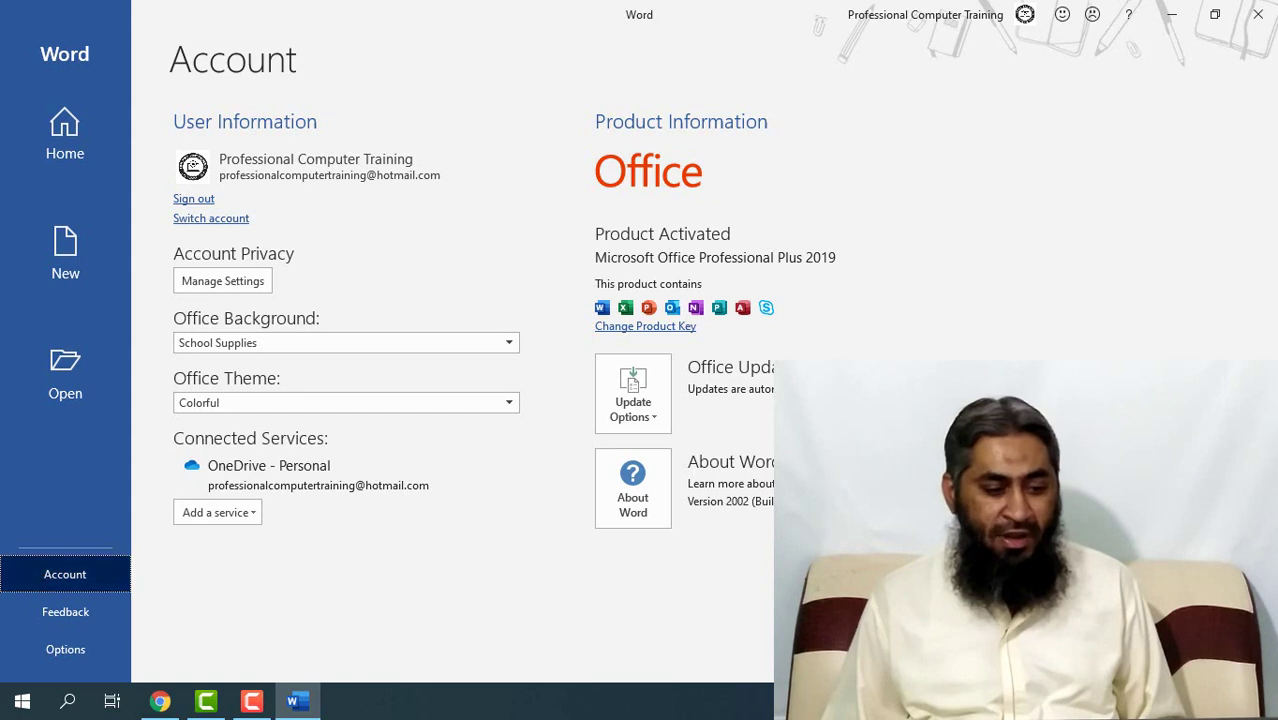
left_click(65, 611)
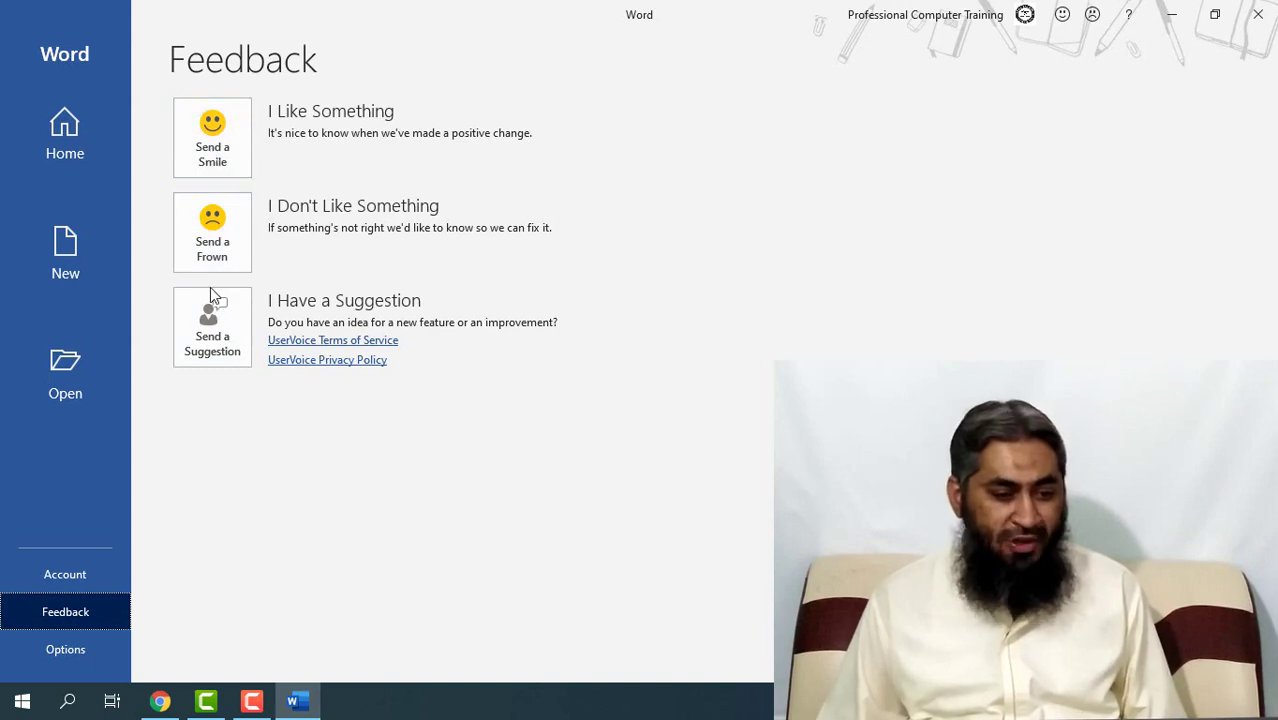
Review the Display, Proofing, Ease of Access and Quick Access Toolbar categories in Word Options, and close the dialog
left_click(99, 660)
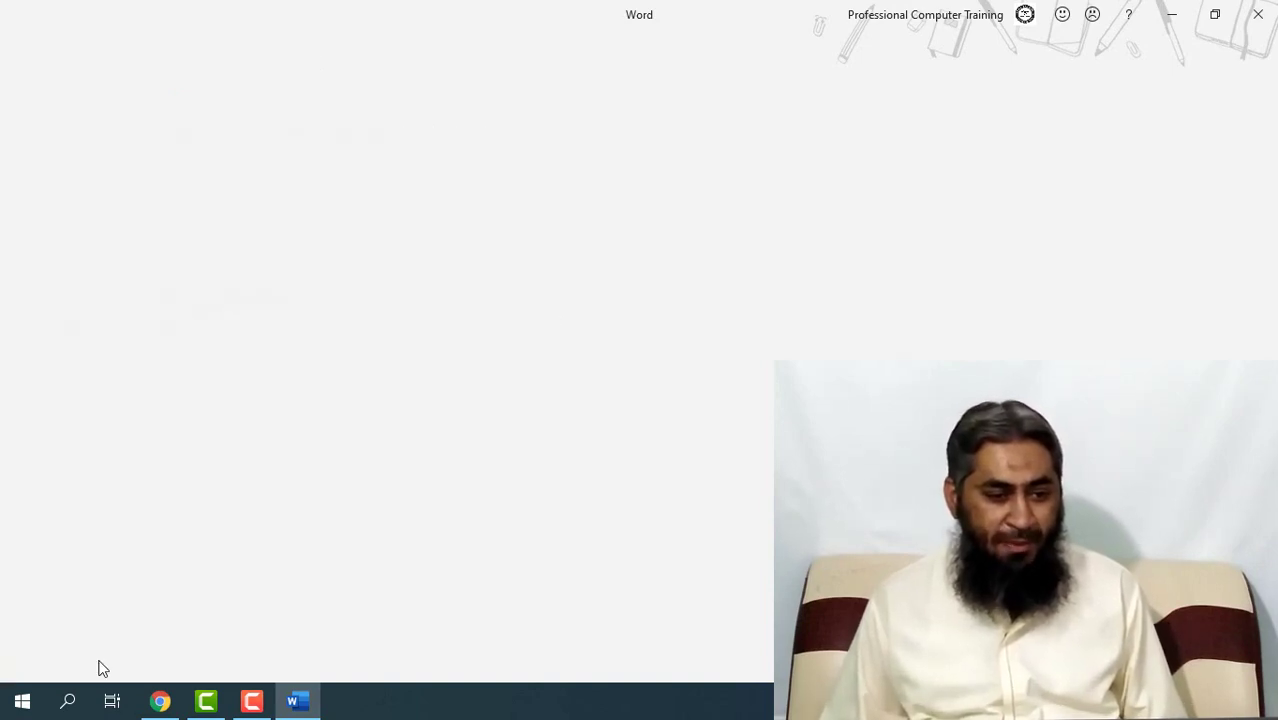
left_click(306, 99)
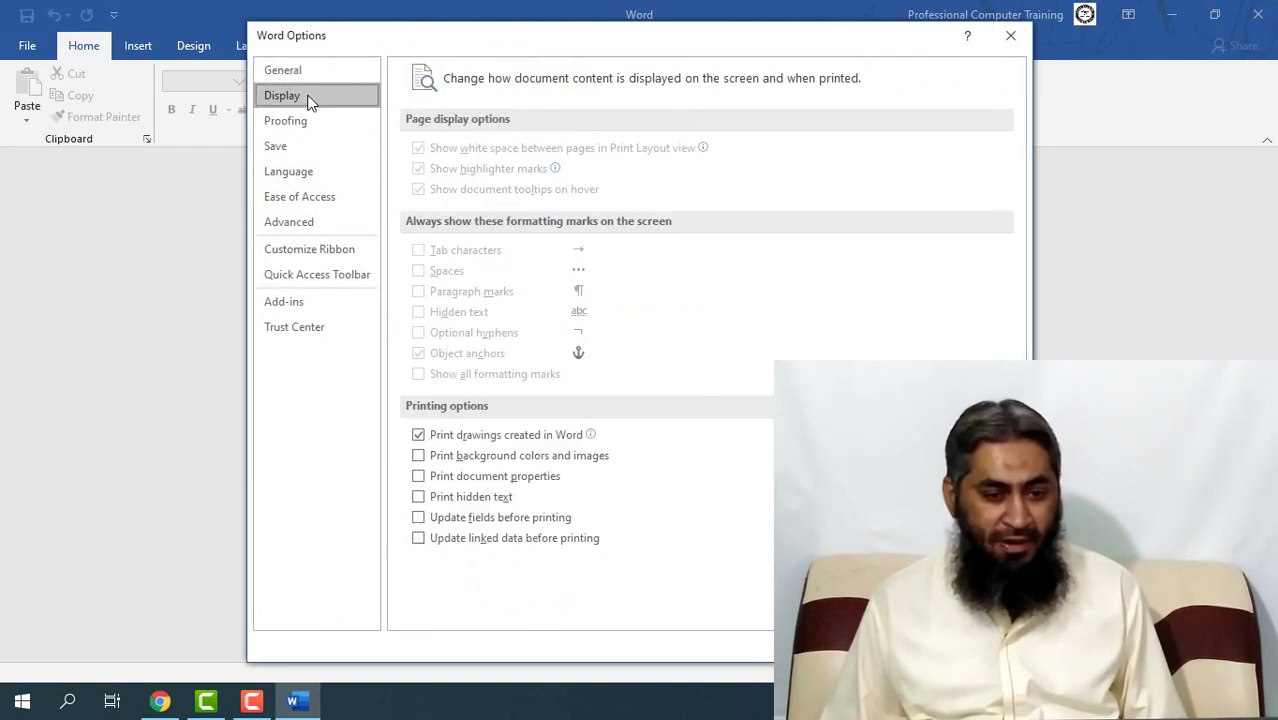
left_click(300, 121)
left_click(298, 197)
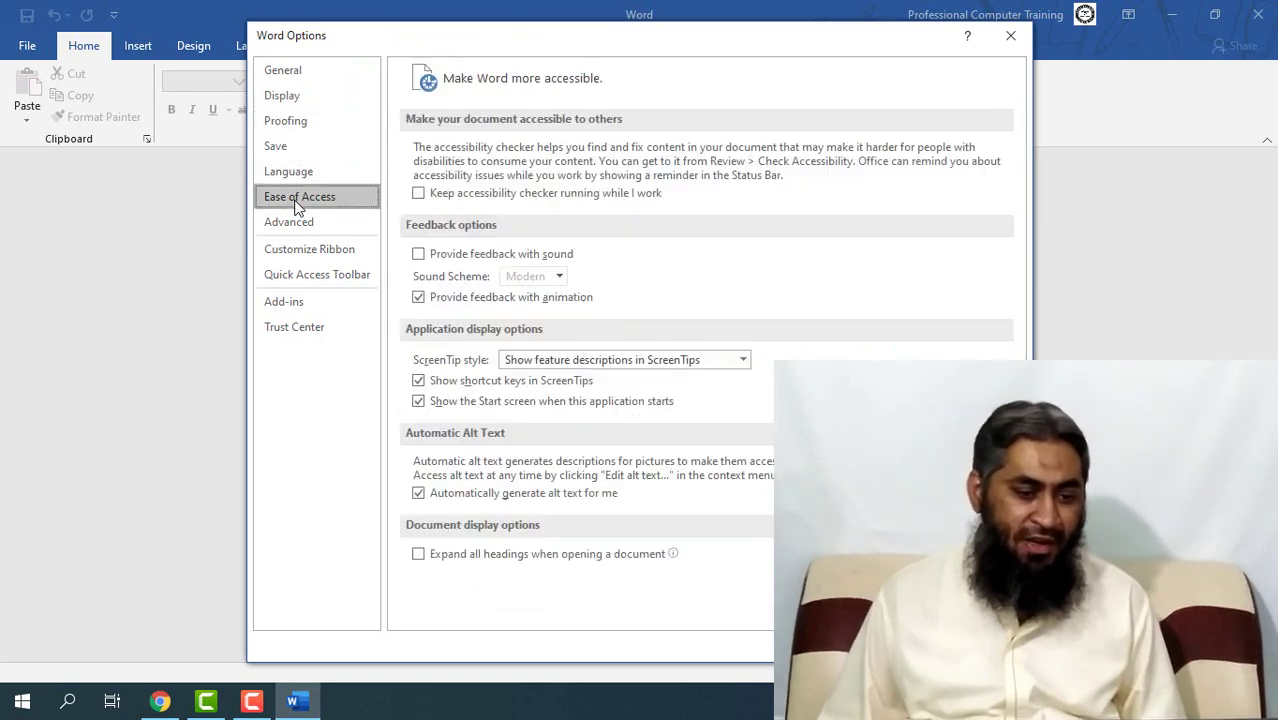
left_click(310, 267)
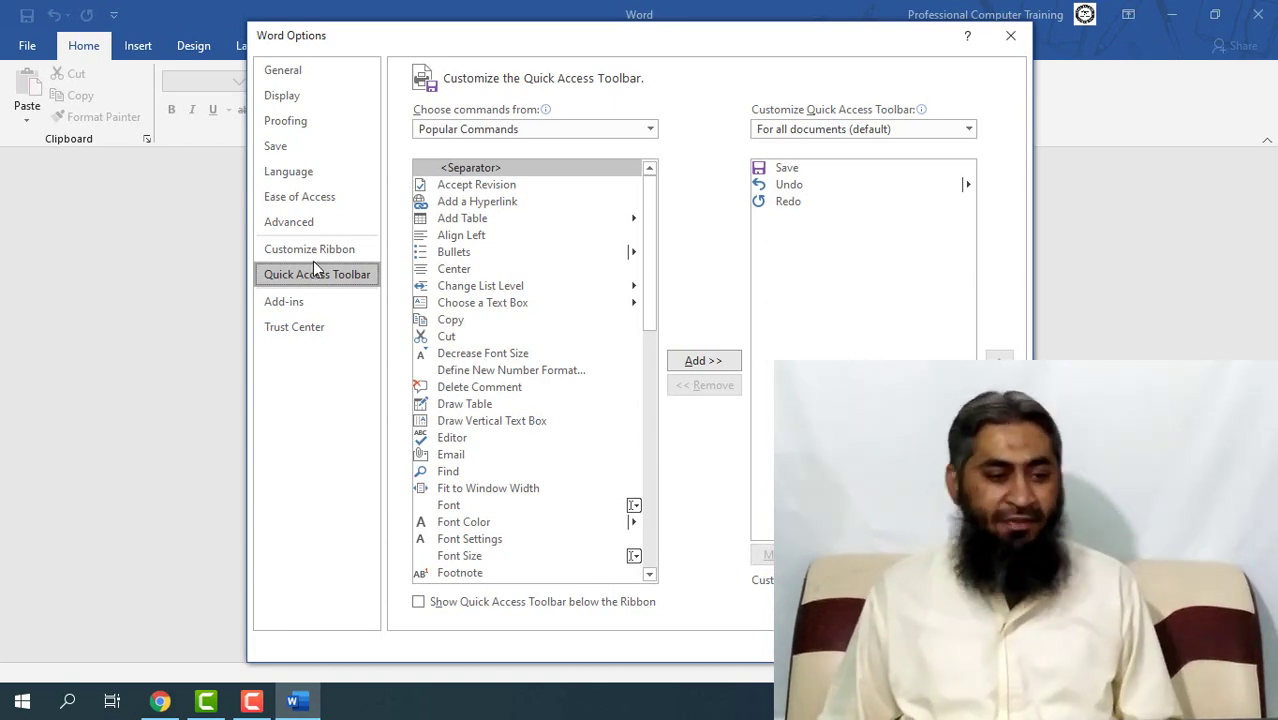
left_click(986, 646)
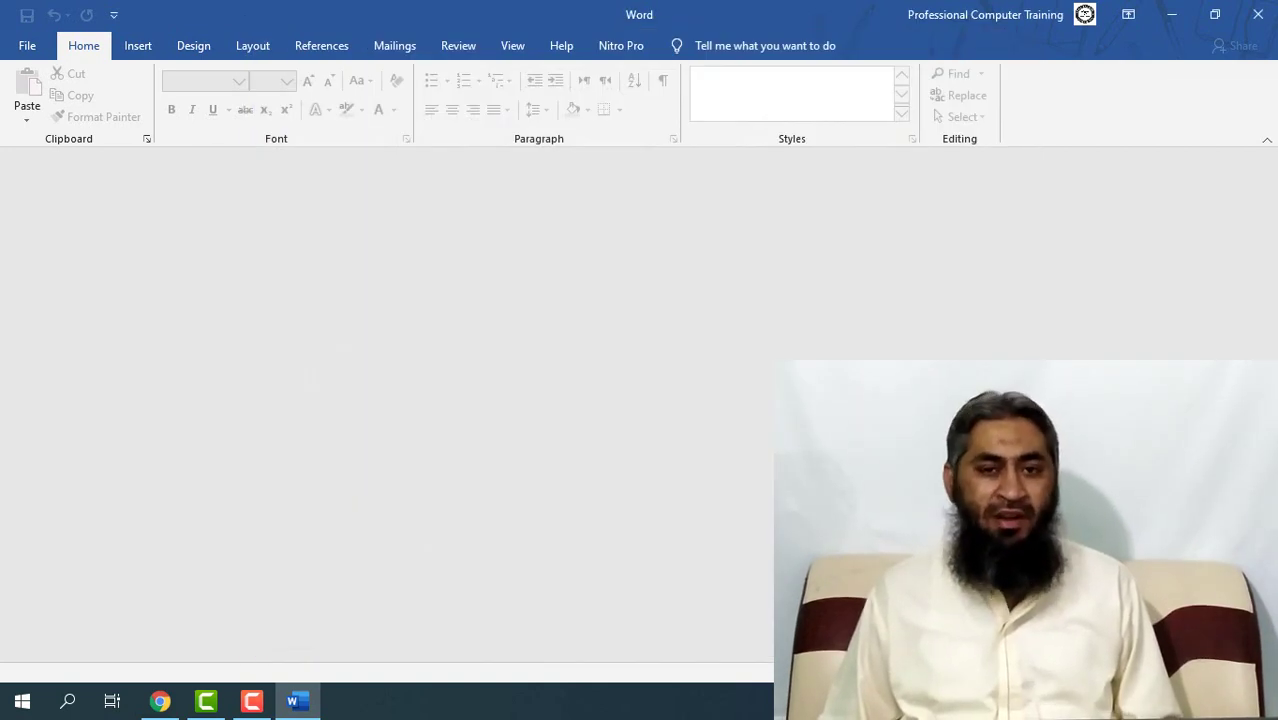
Close Word and launch it again to get back to the start screen
left_click(1258, 14)
key("super")
left_click(326, 480)
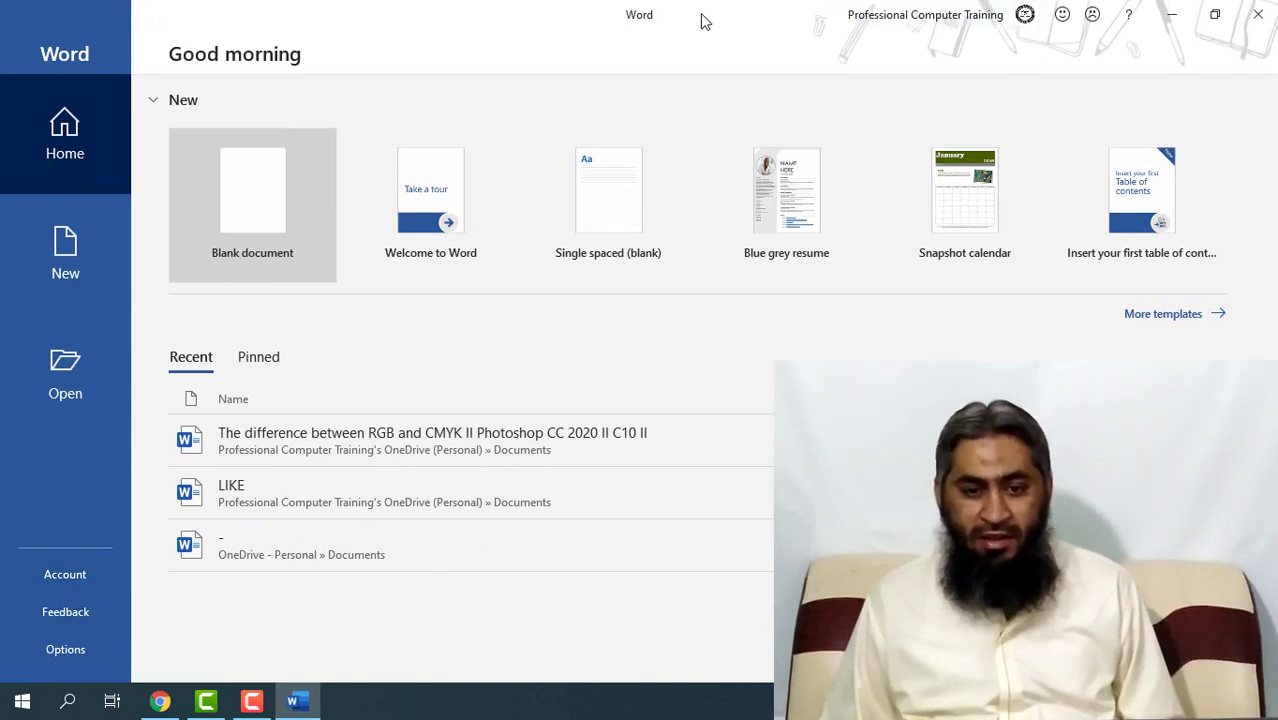
View the signed-in Microsoft account's details from the start screen and dismiss them
left_click(965, 12)
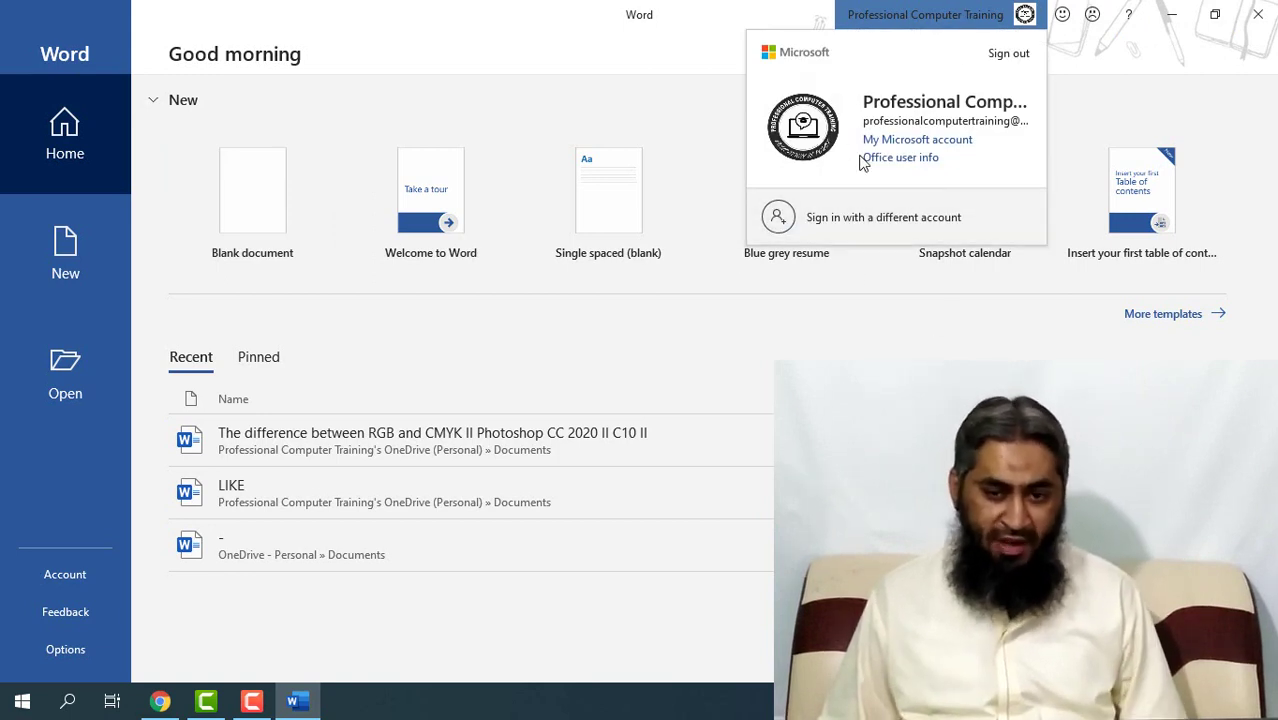
left_click(1163, 100)
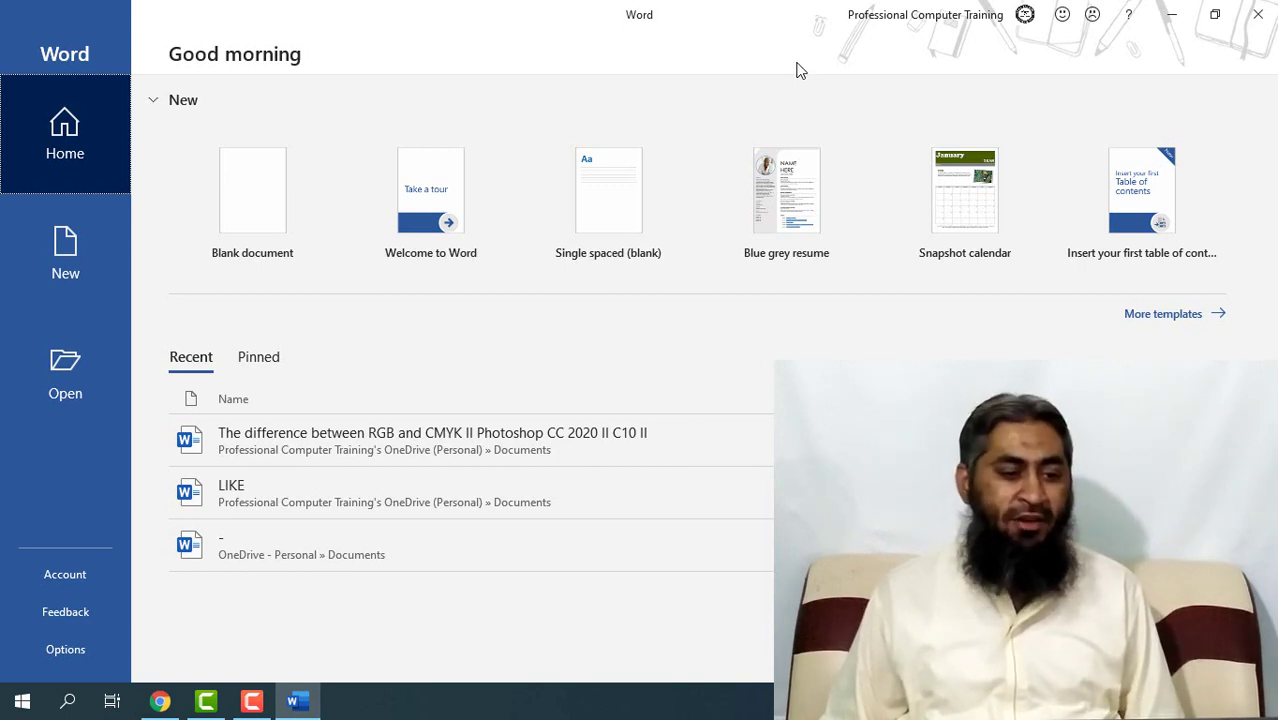
Create a new blank document and increase the font size to 15
left_click(242, 174)
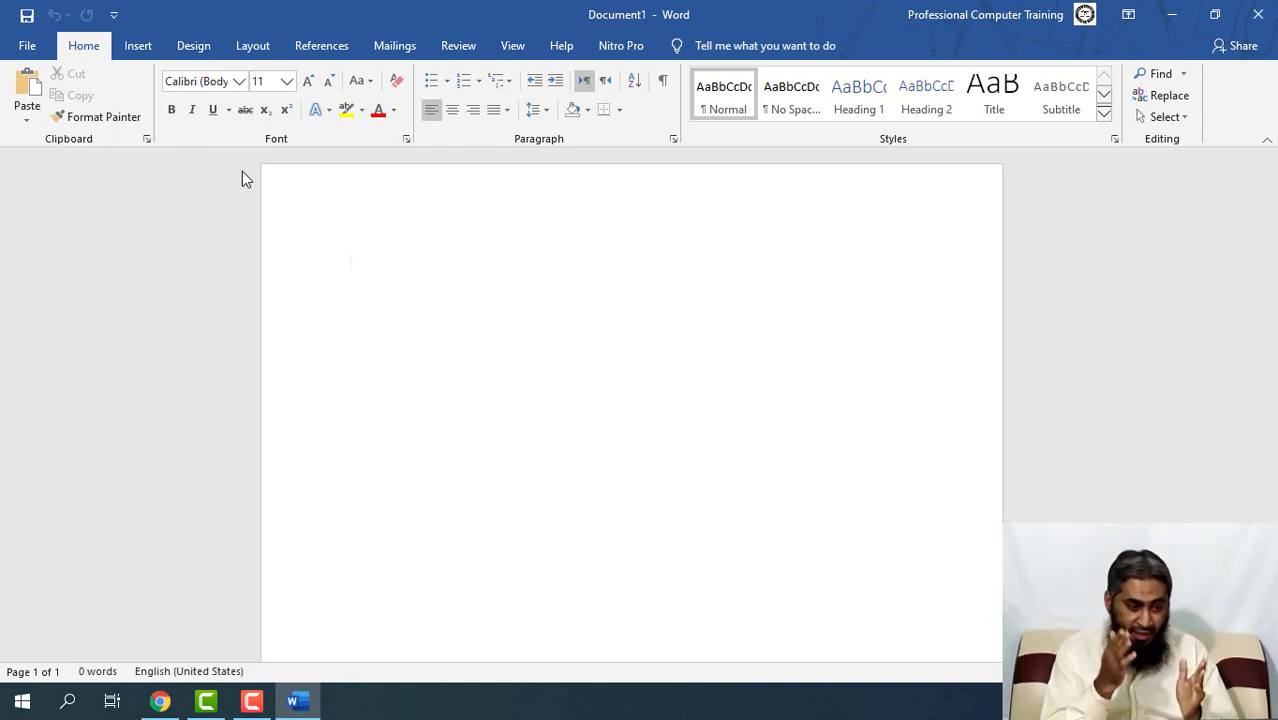
key("ctrl+bracketright")
key("ctrl+bracketright")
key("ctrl+bracketright")
key("ctrl+bracketright")
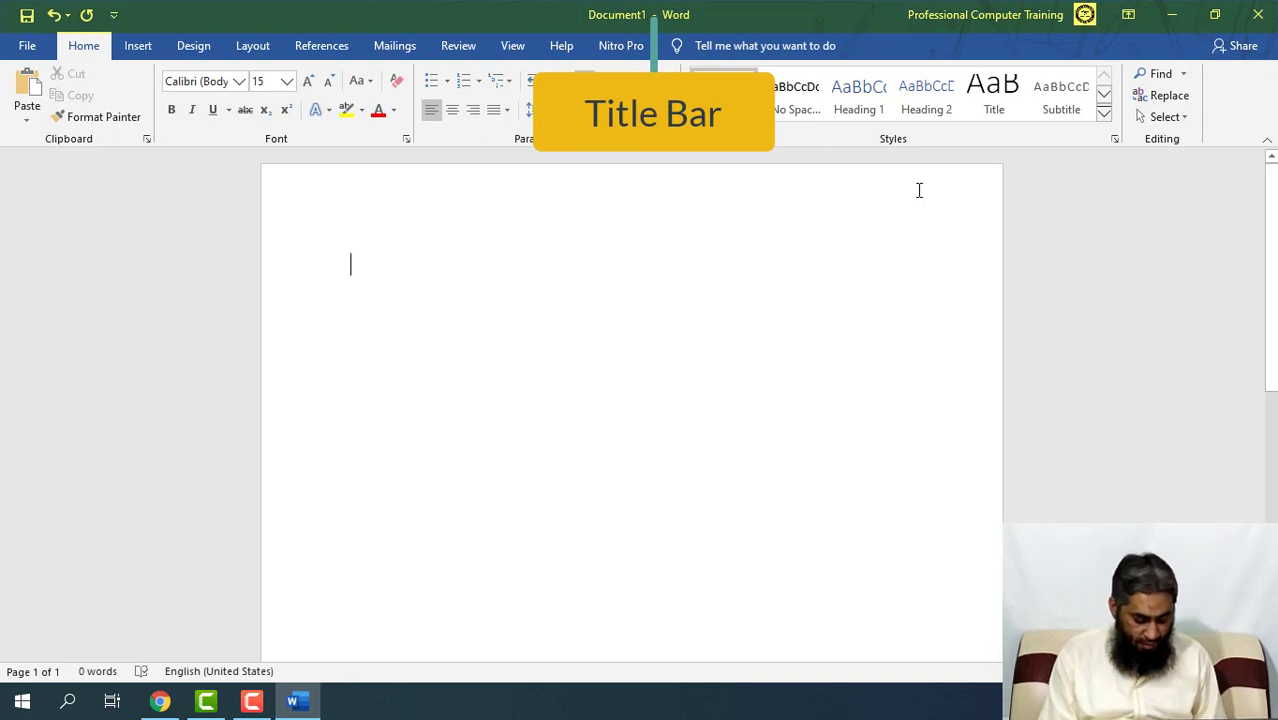
Write "Title Bar" as the first line of the document
type("Tilt")
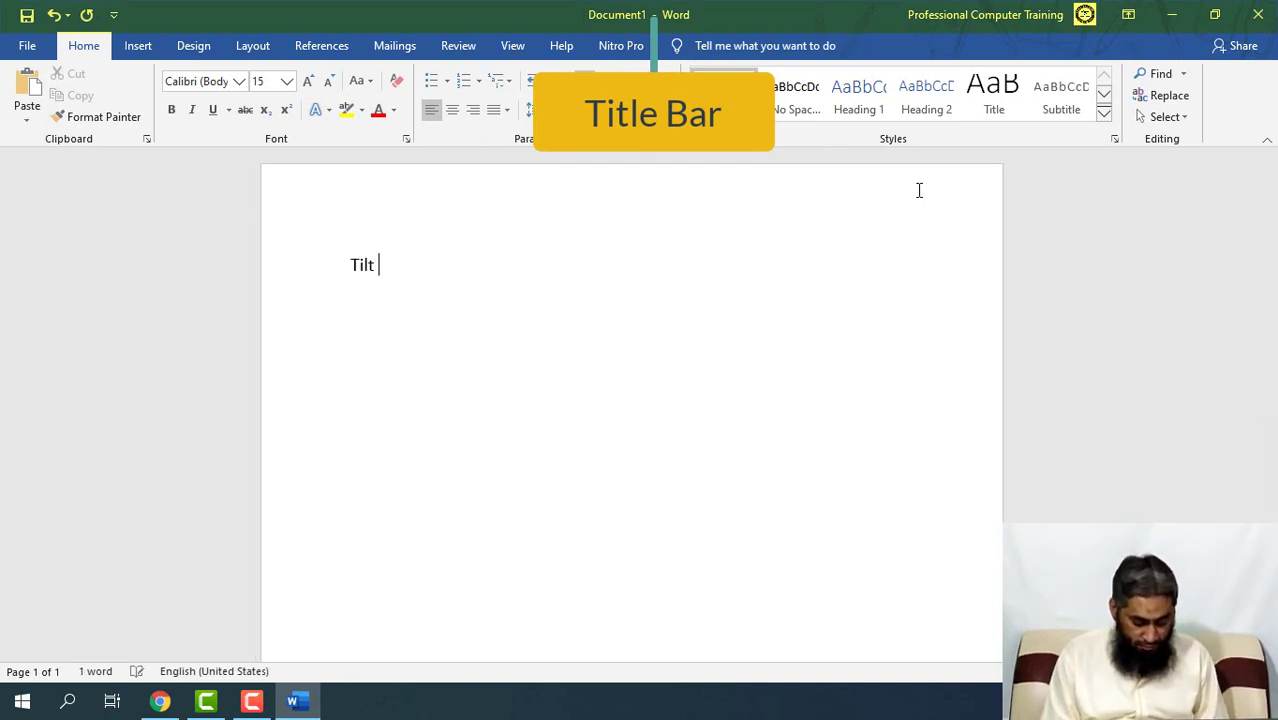
key("BackSpace")
key("BackSpace")
key("BackSpace")
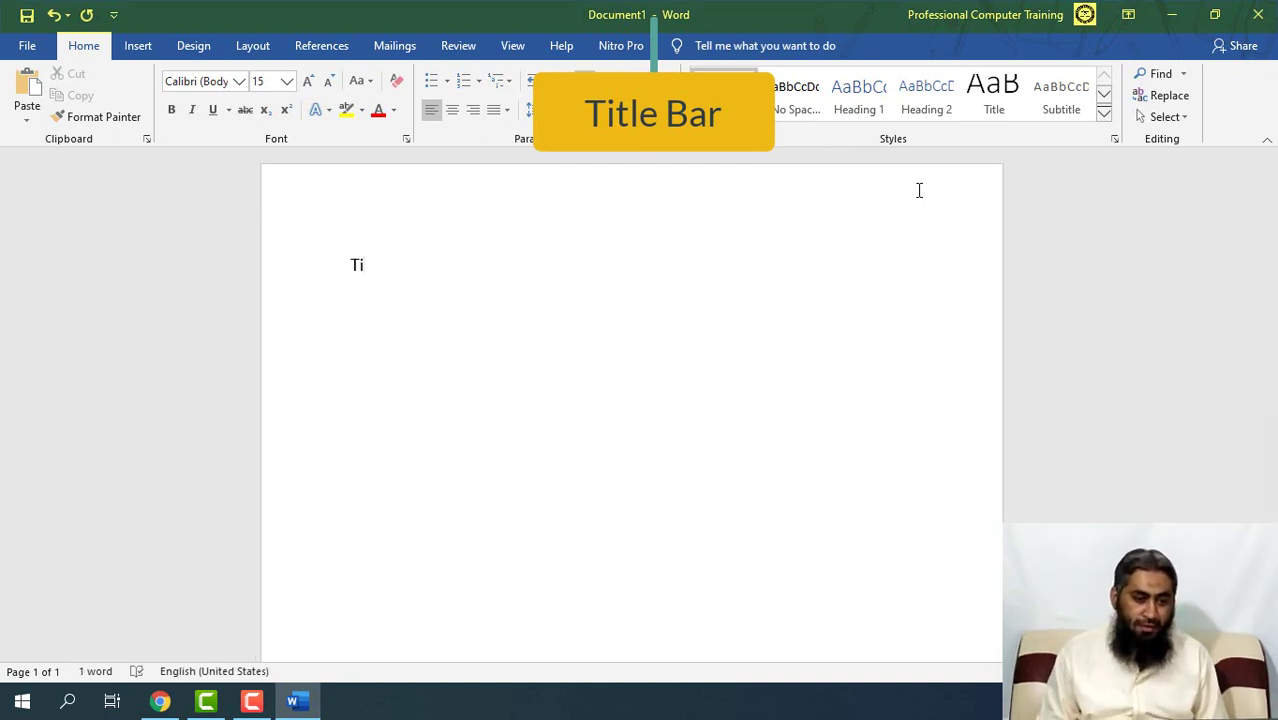
type("tle Bar")
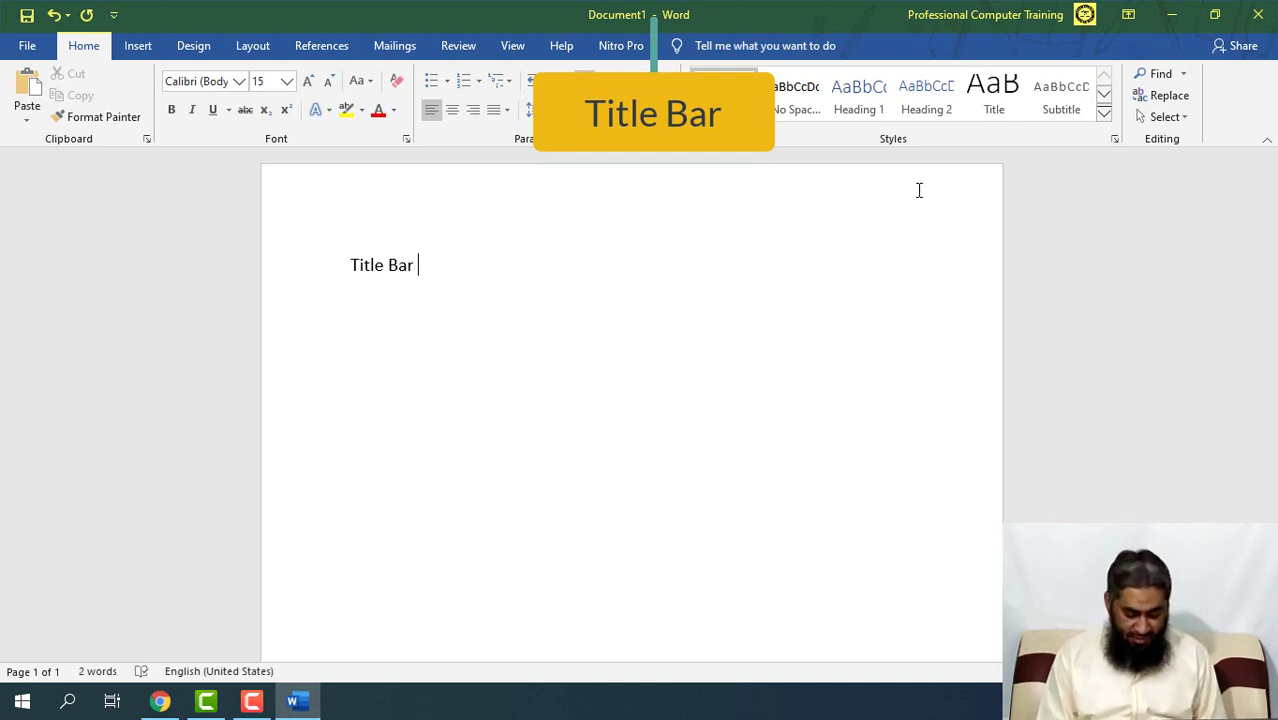
Enlarge all the document's text to font size 20 and place the cursor at the end of the line
key("ctrl+a")
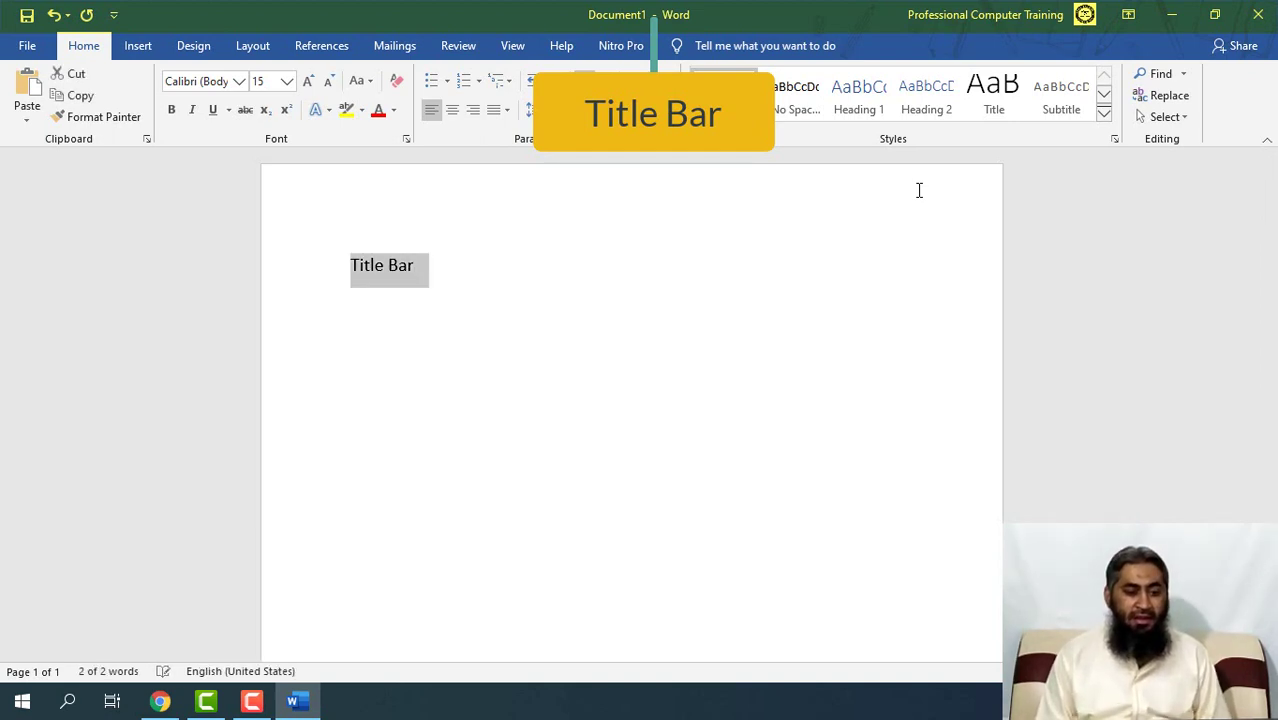
key("ctrl+shift+period")
key("ctrl+shift+period")
key("ctrl+shift+period")
key("End")
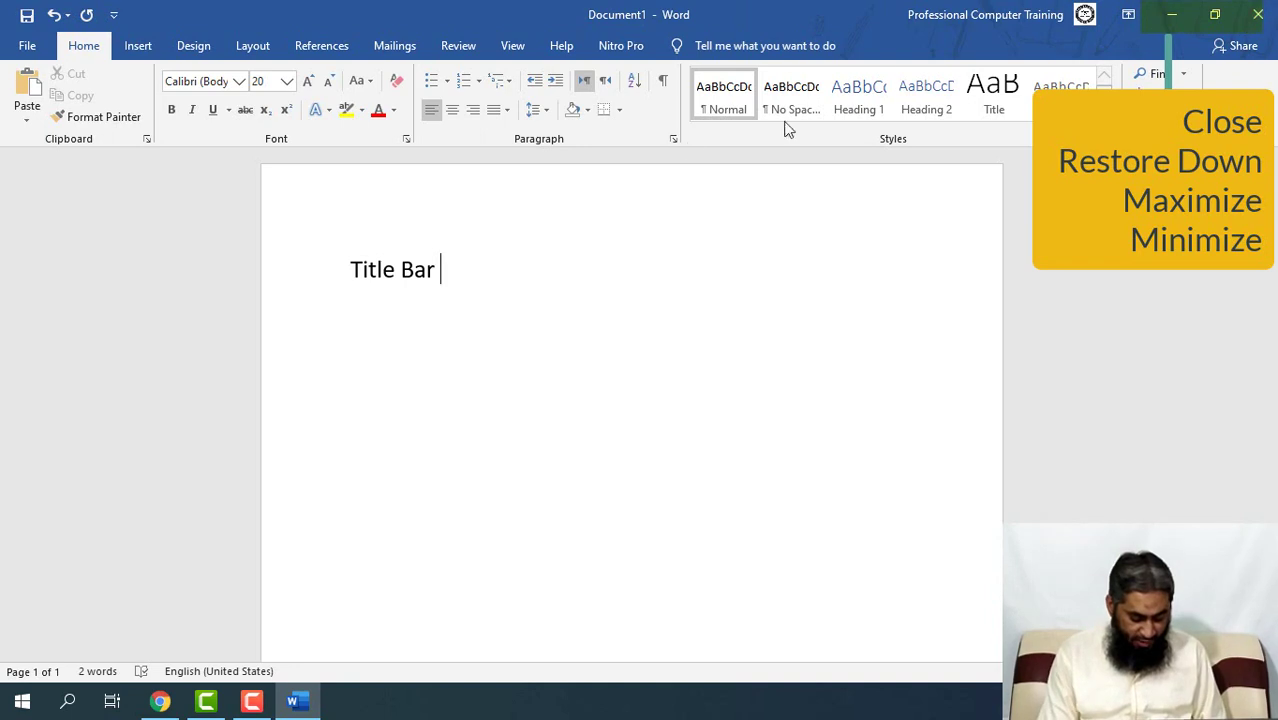
Add a second line reading "Close, Maximize / Restore Down, Minimize" and correct the misspelled word "Maxamize"
type("Close,")
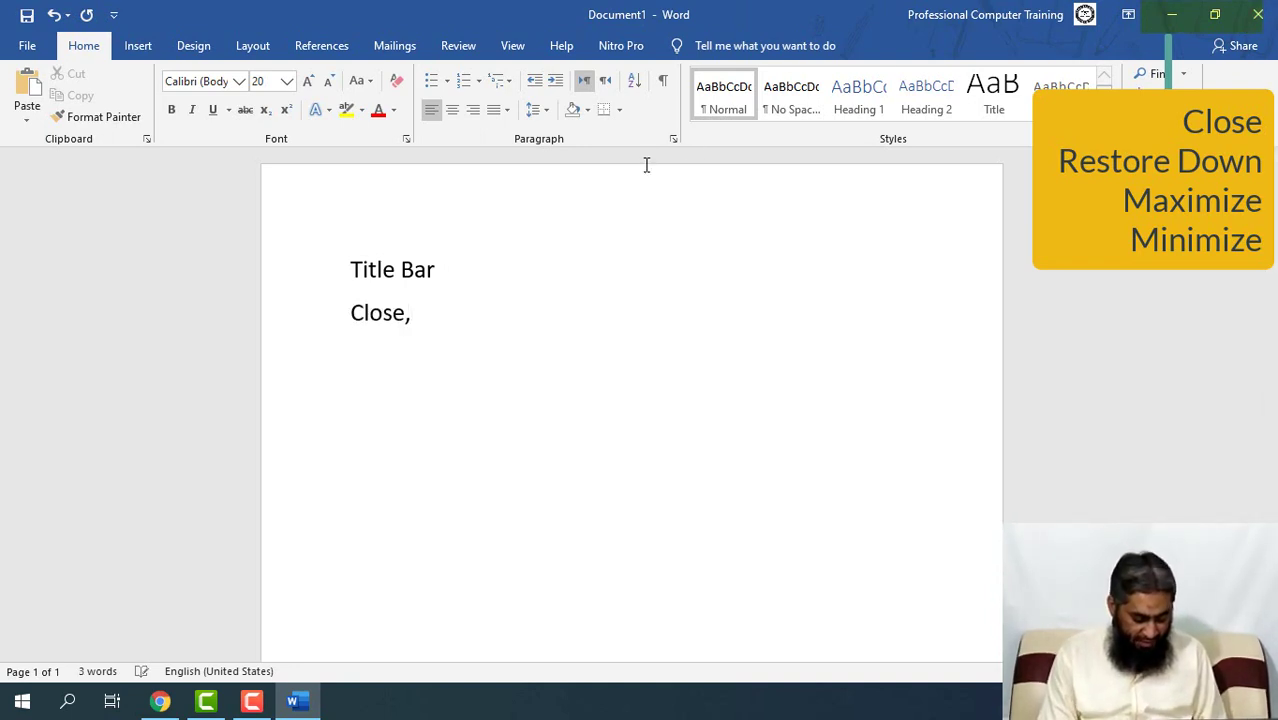
type(" Ma")
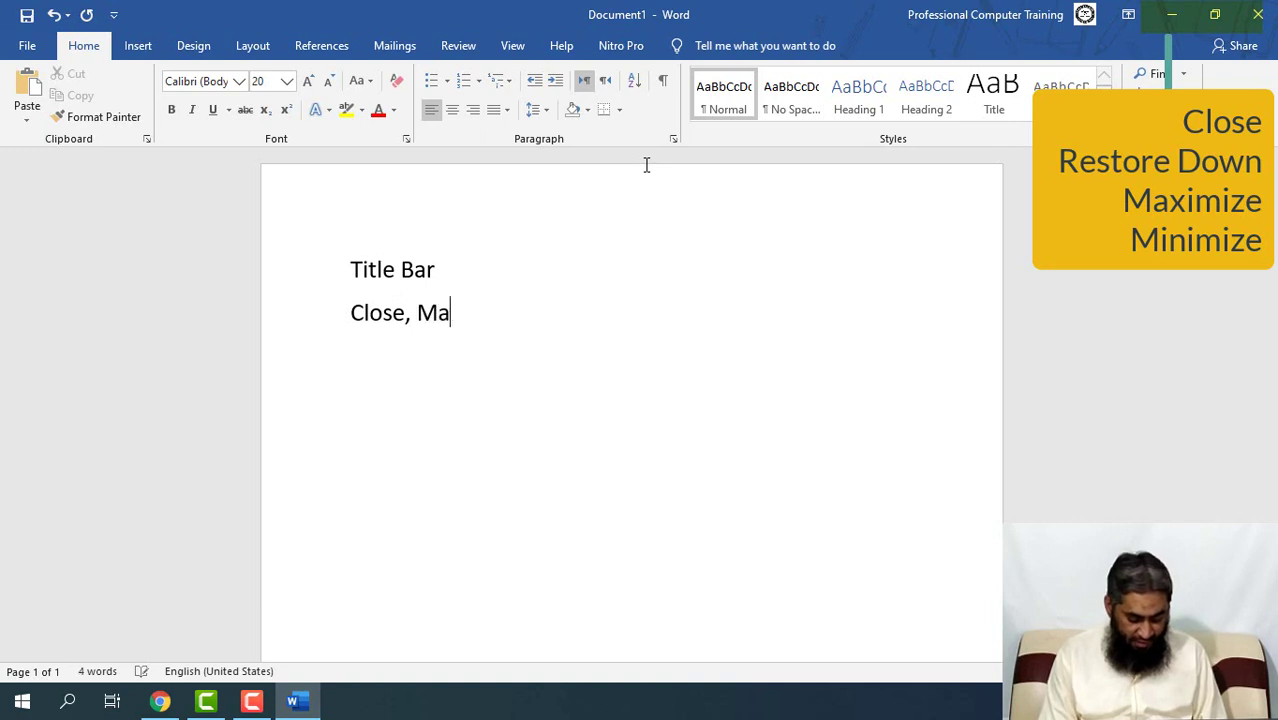
type("xamize ")
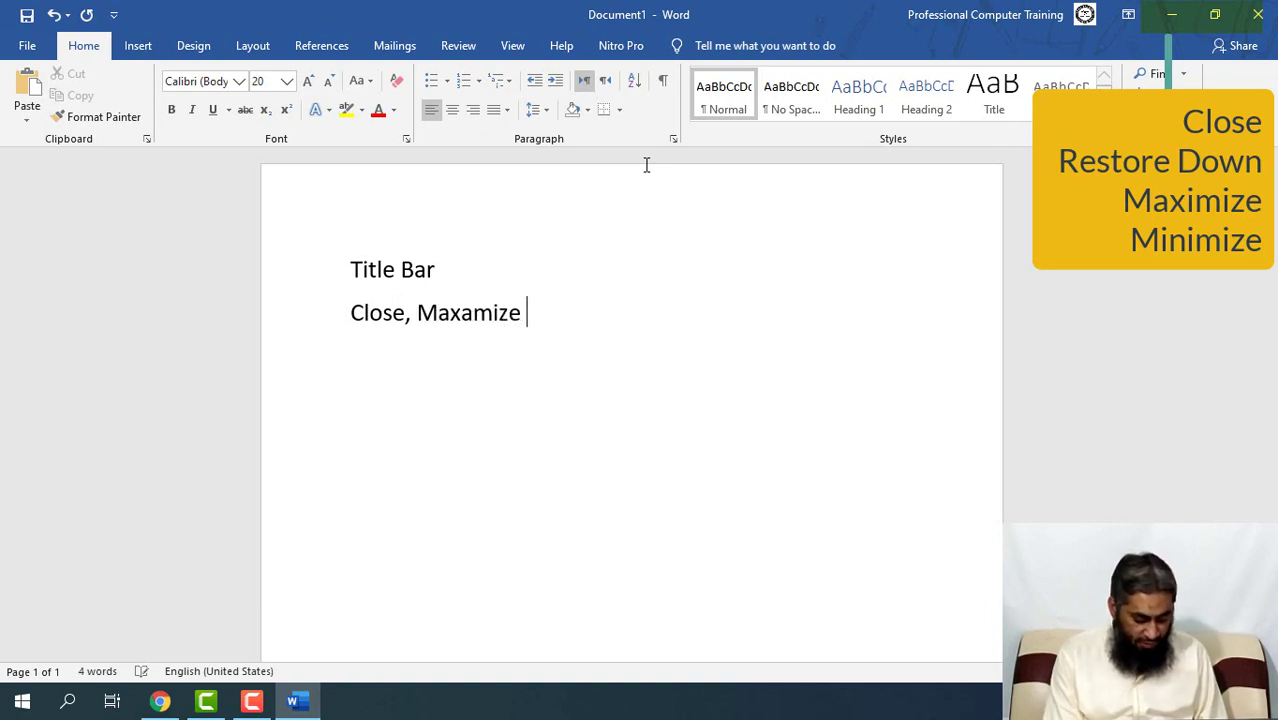
type("/ Re")
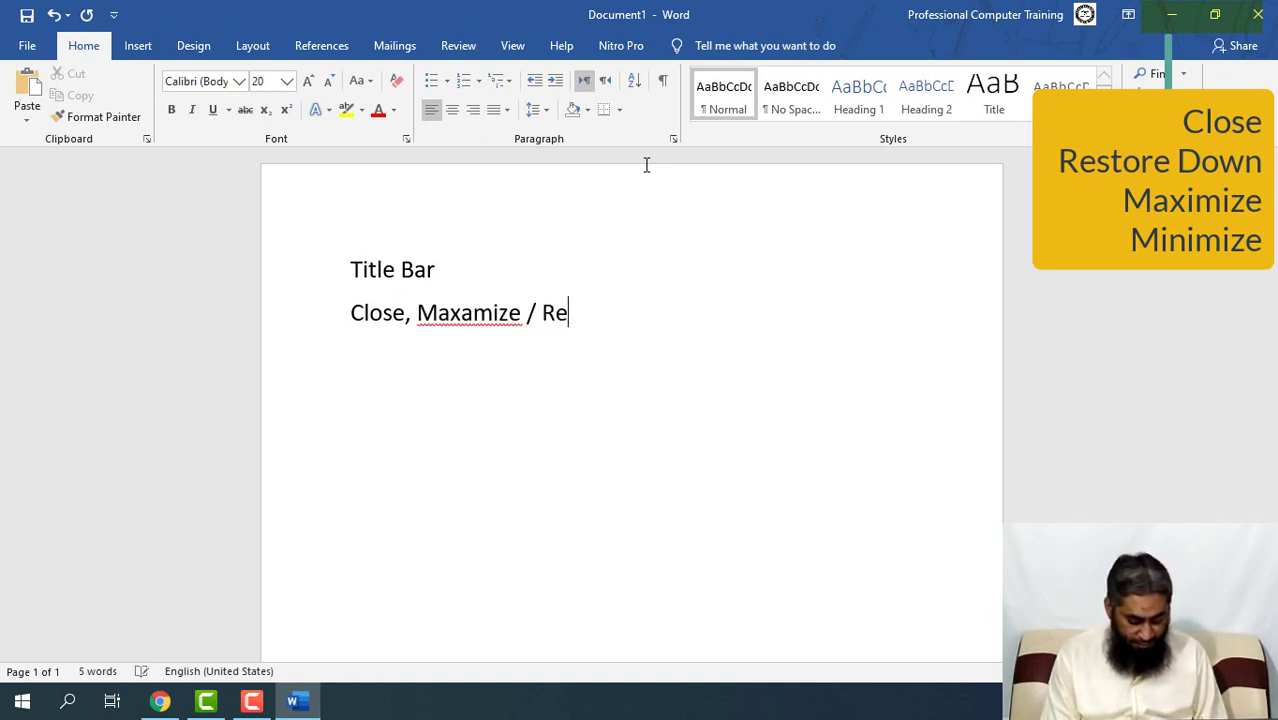
type("store Down,")
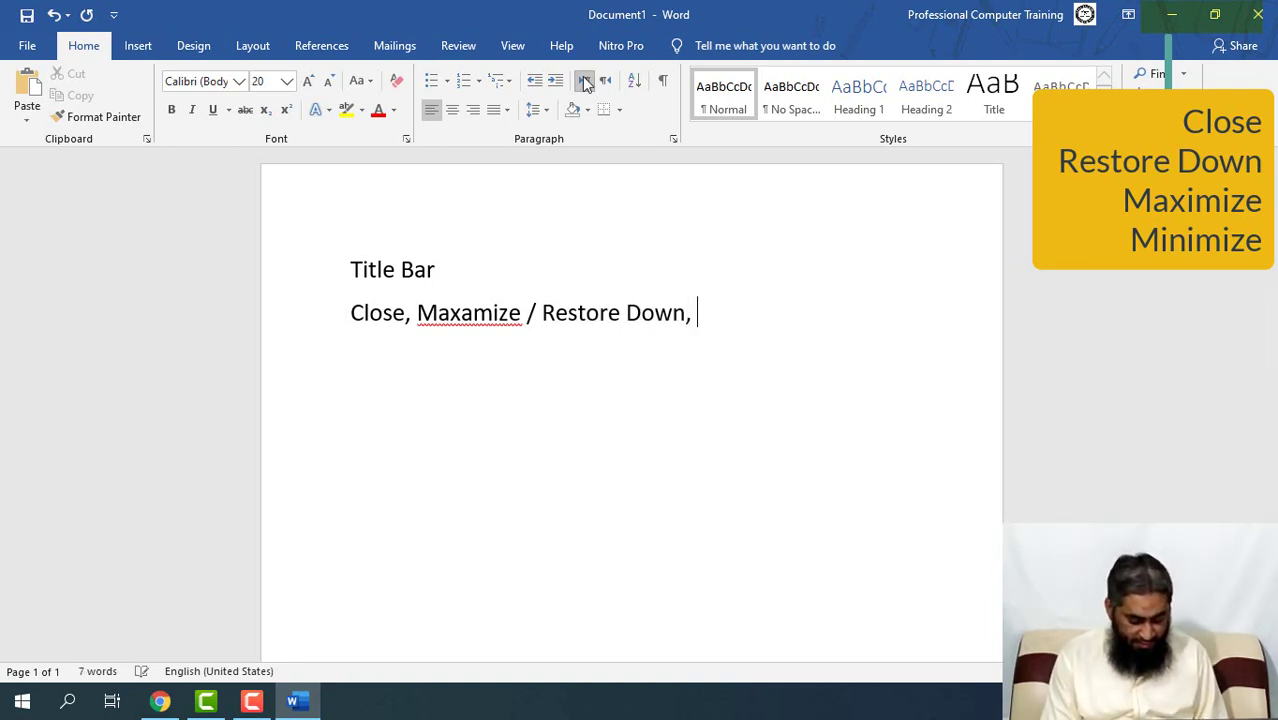
type(" Minimize")
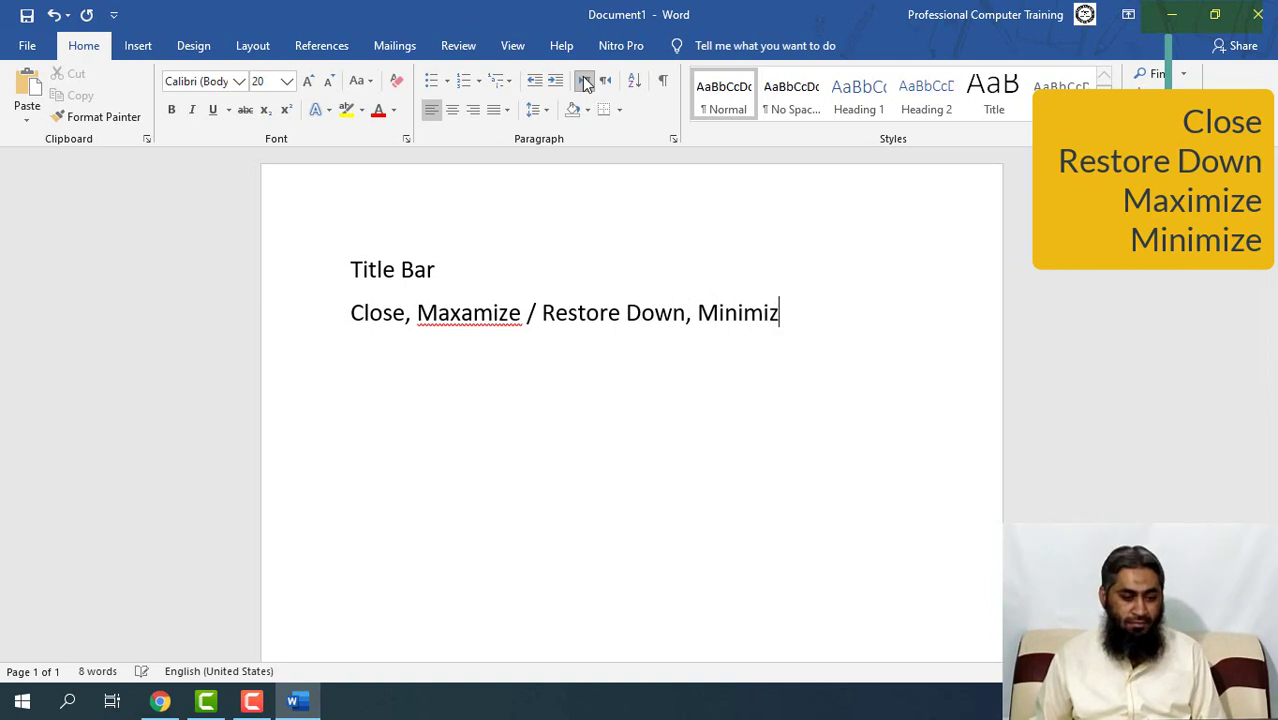
right_click(441, 313)
left_click(474, 340)
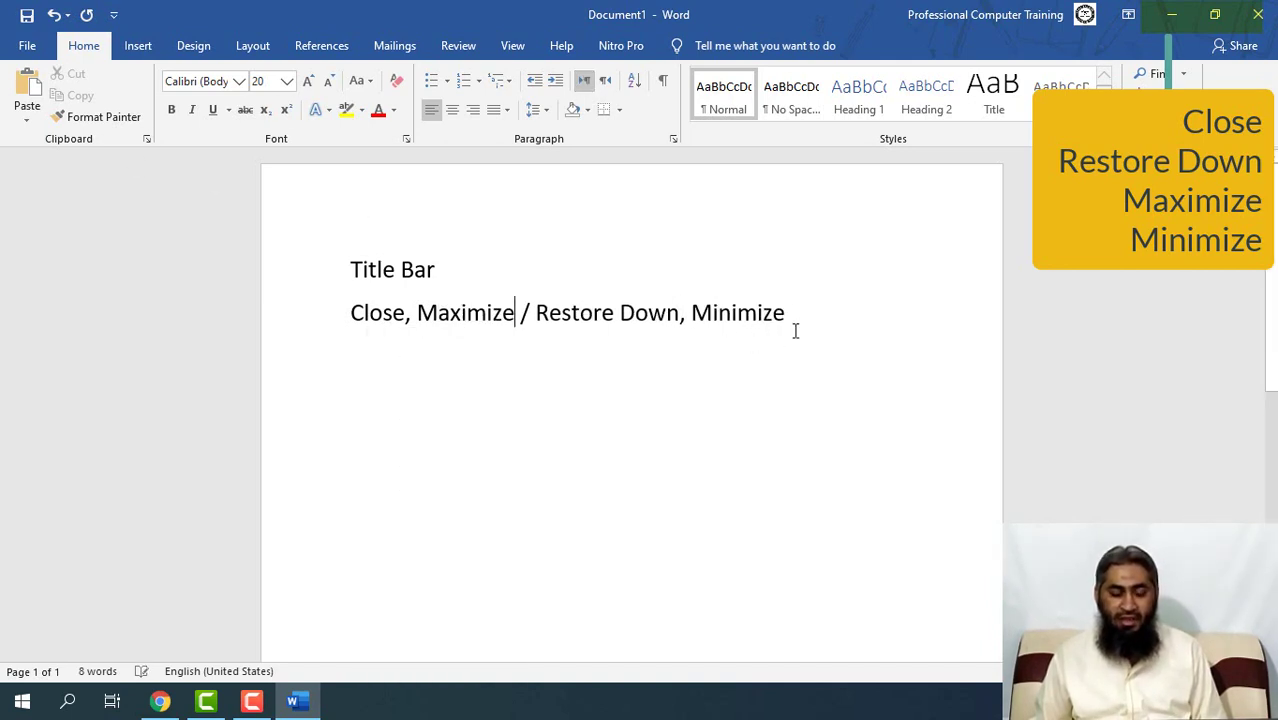
Restore the document window down, maximize it again, and minimize it to the desktop
left_click(1215, 15)
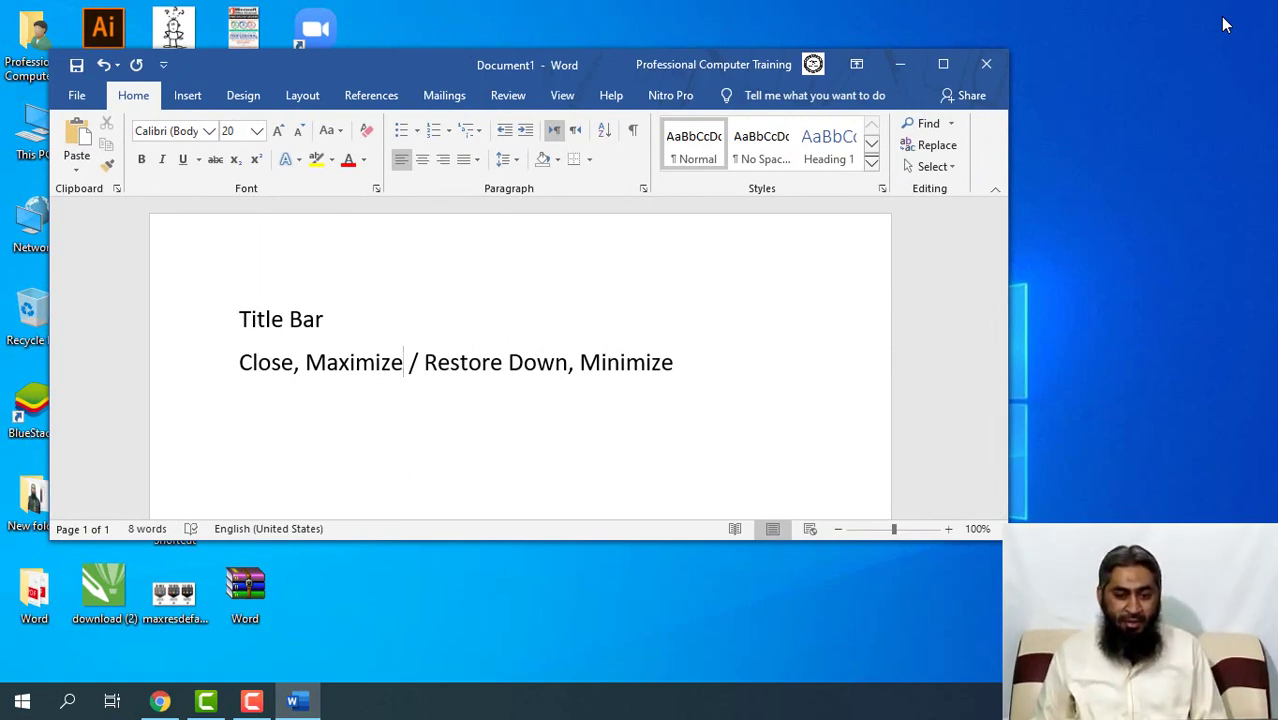
left_click(950, 66)
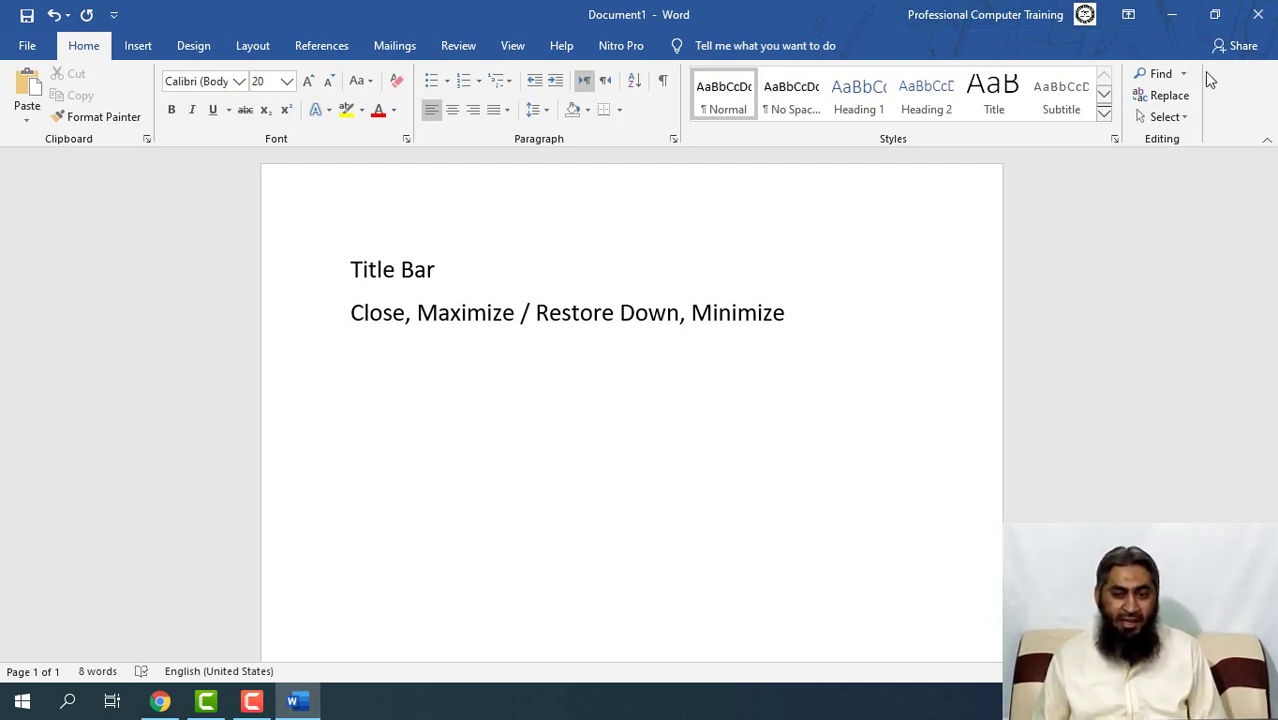
left_click(1172, 22)
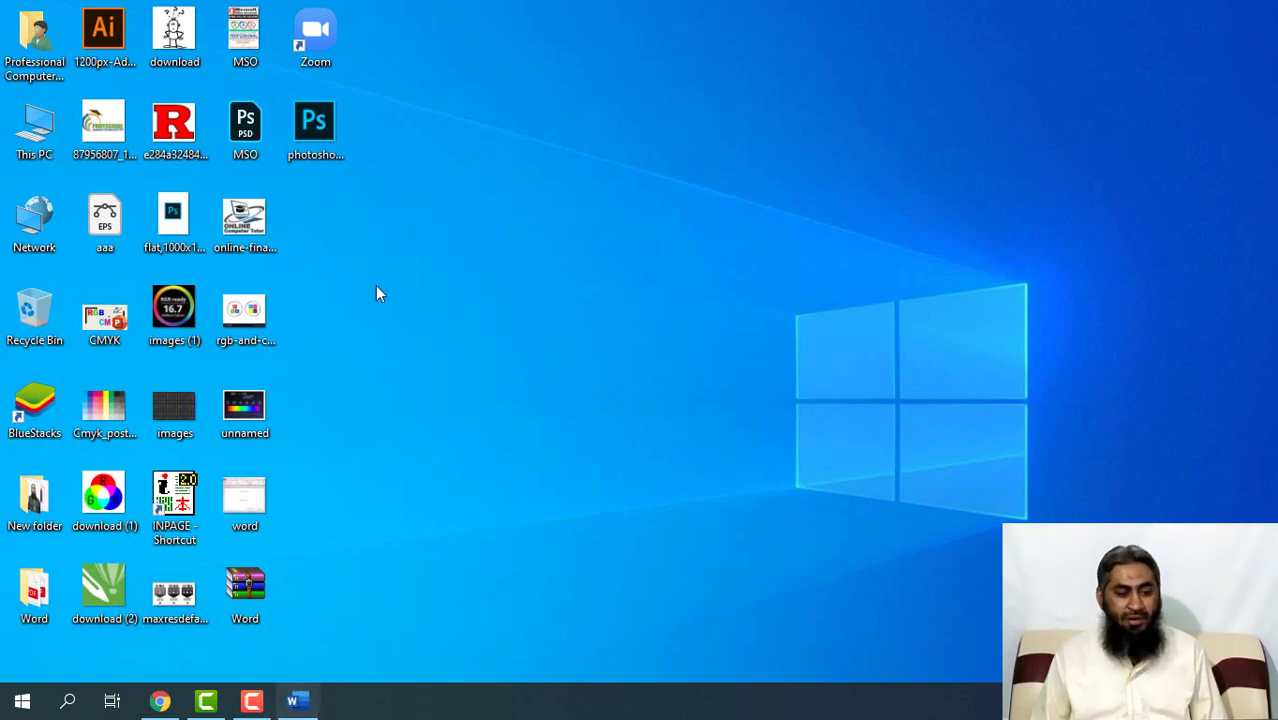
View This PC from the desktop, select the Software (D:) drive, close the window and switch back to Word
double_click(34, 128)
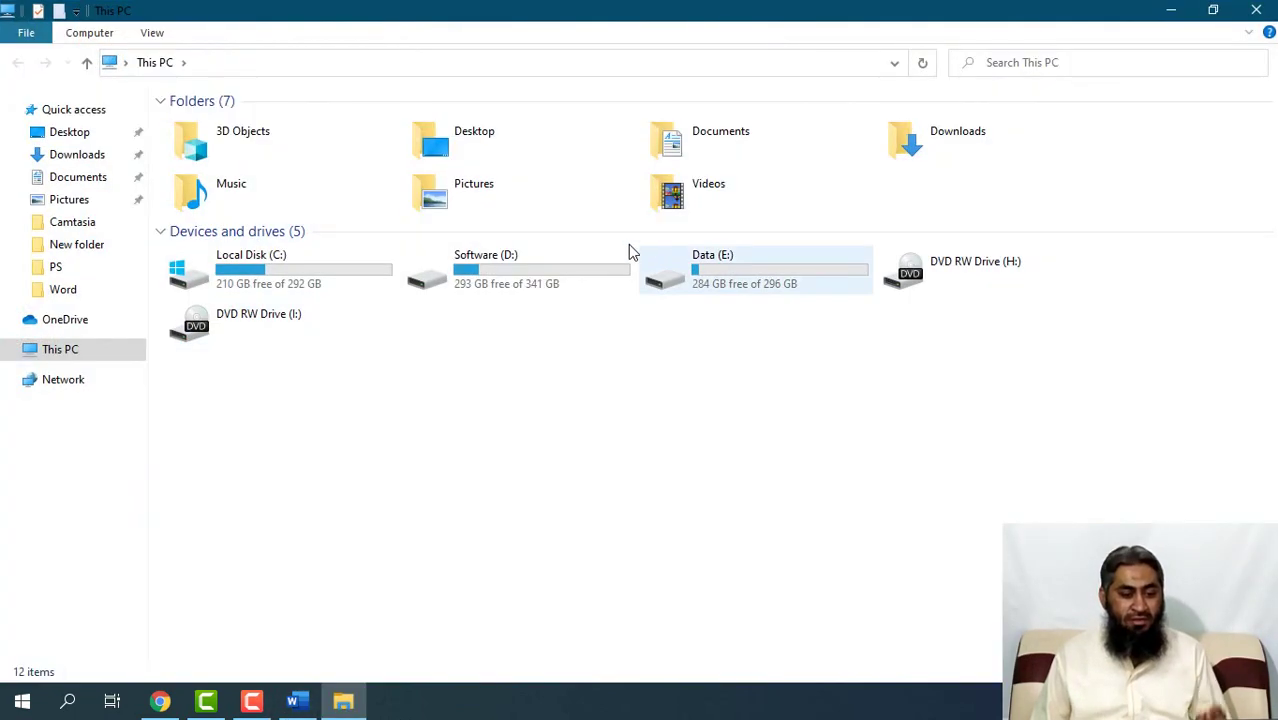
left_click(596, 276)
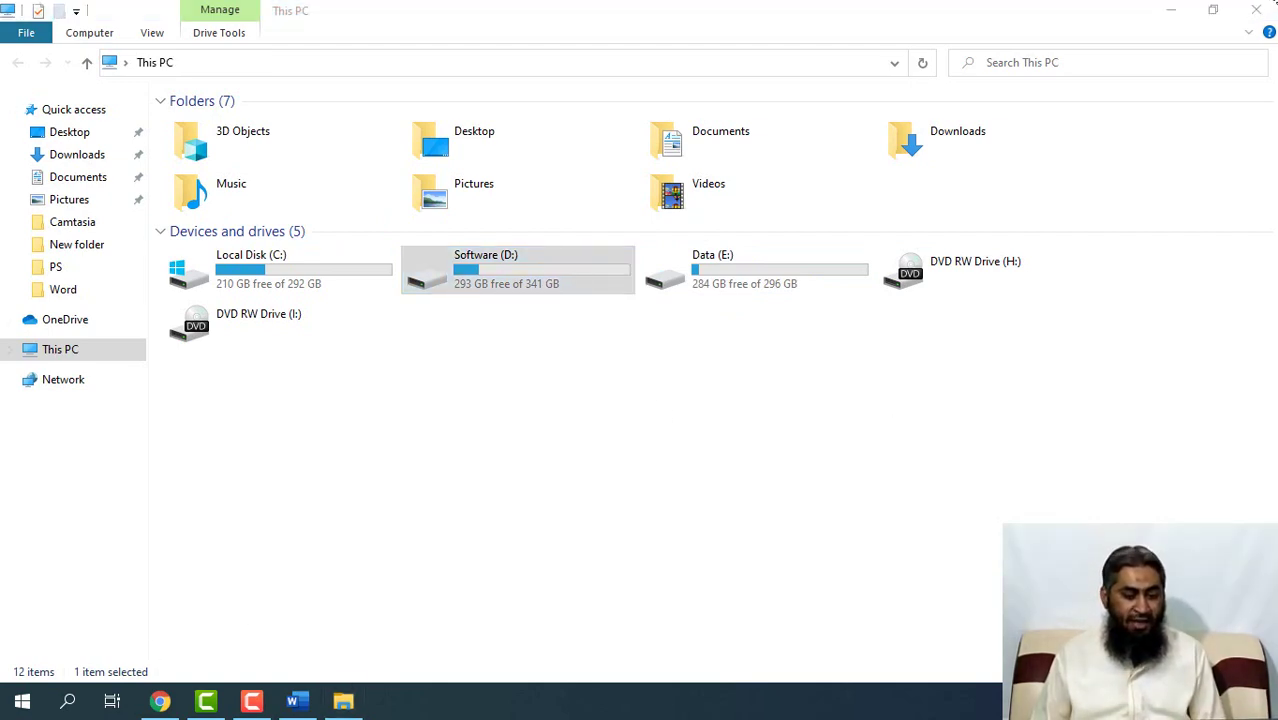
left_click(1256, 10)
left_click(314, 700)
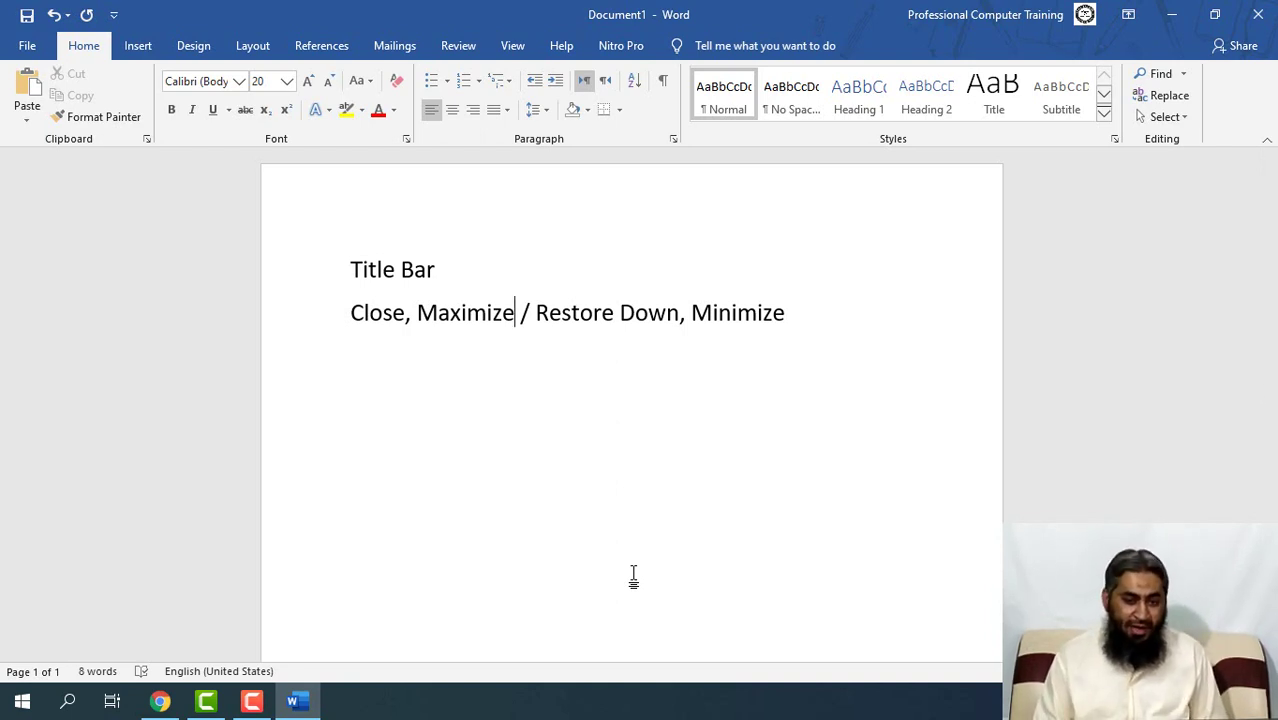
Leave a blank line below the window controls text and write "Ribbon Display Options"
key("Return")
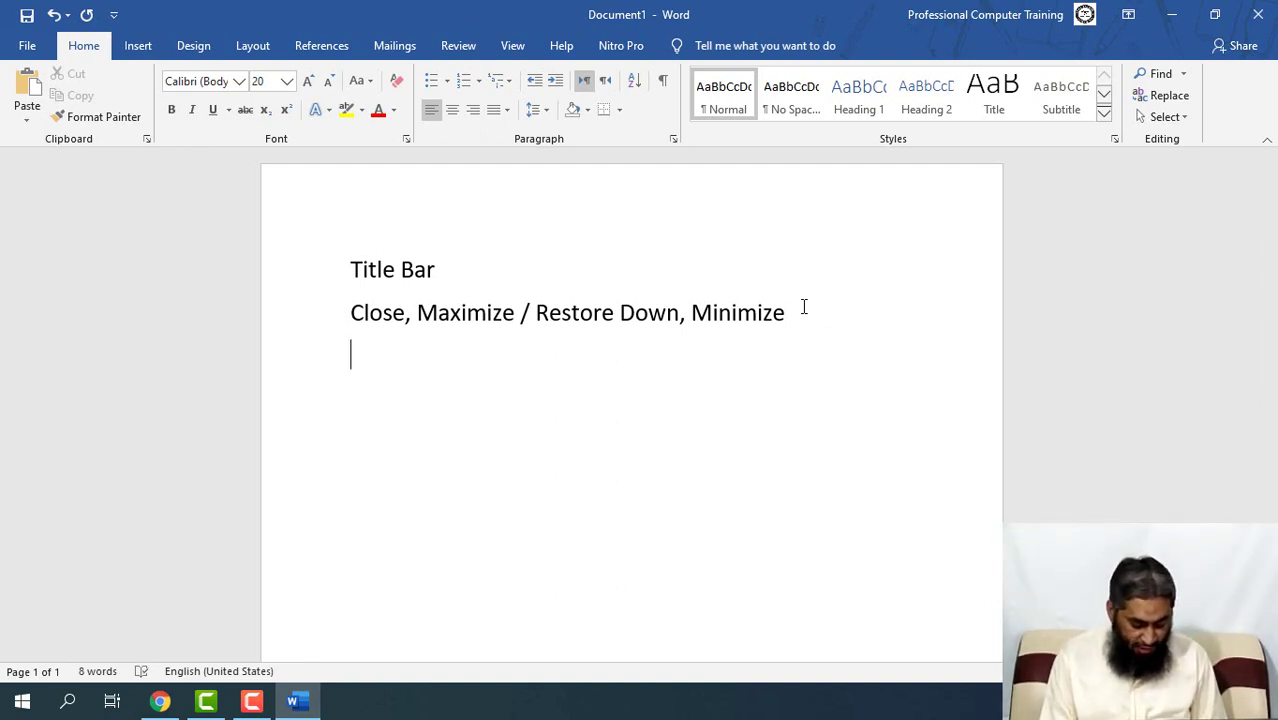
key("Return")
type("Rib")
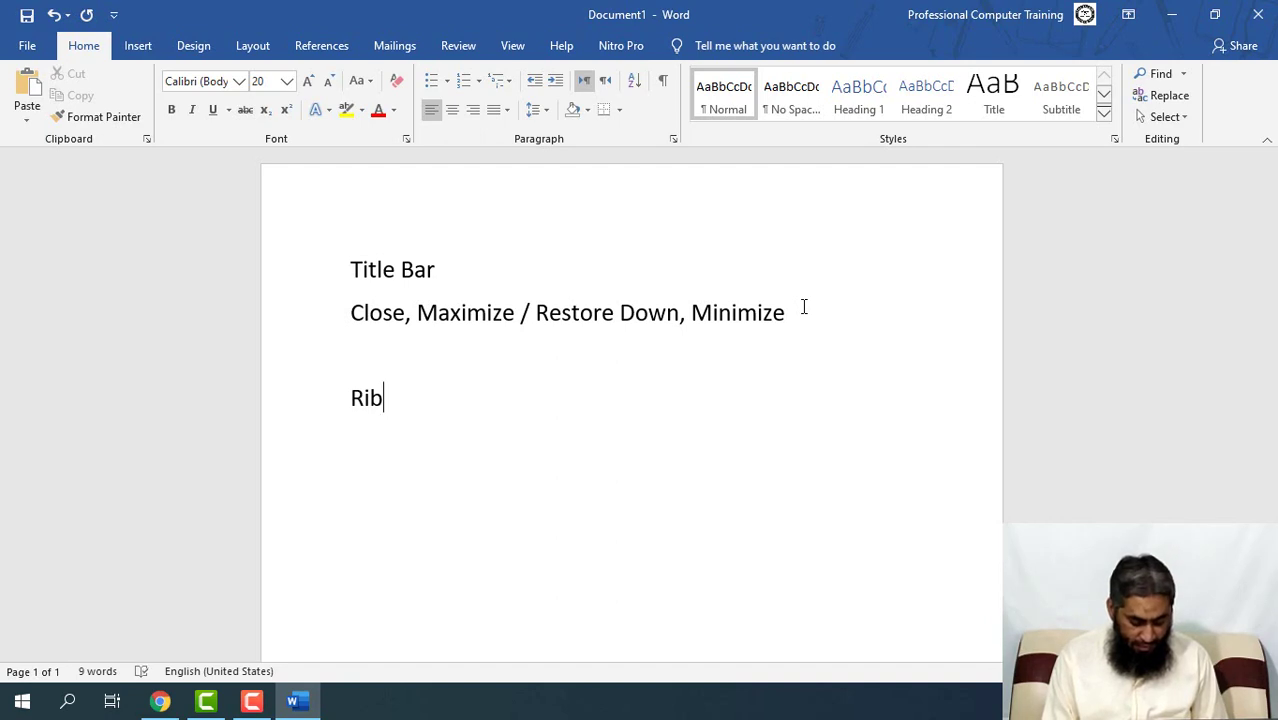
type("bon Dis")
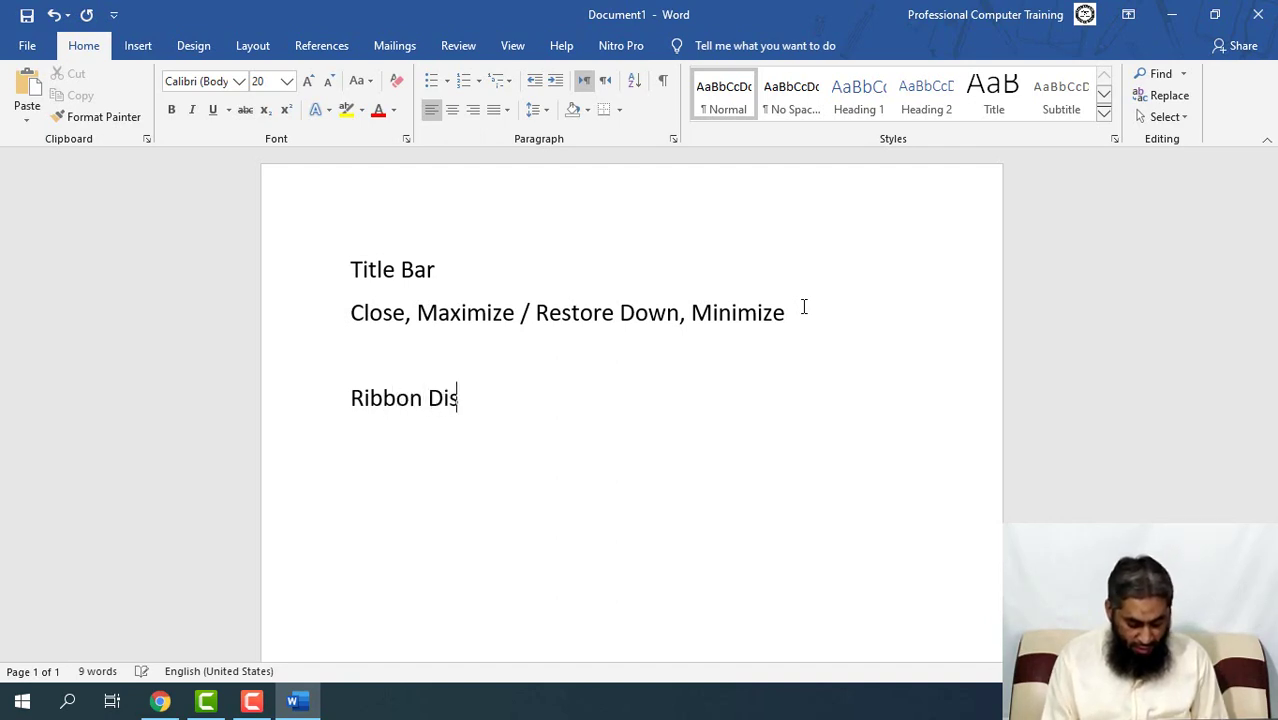
type("play Options")
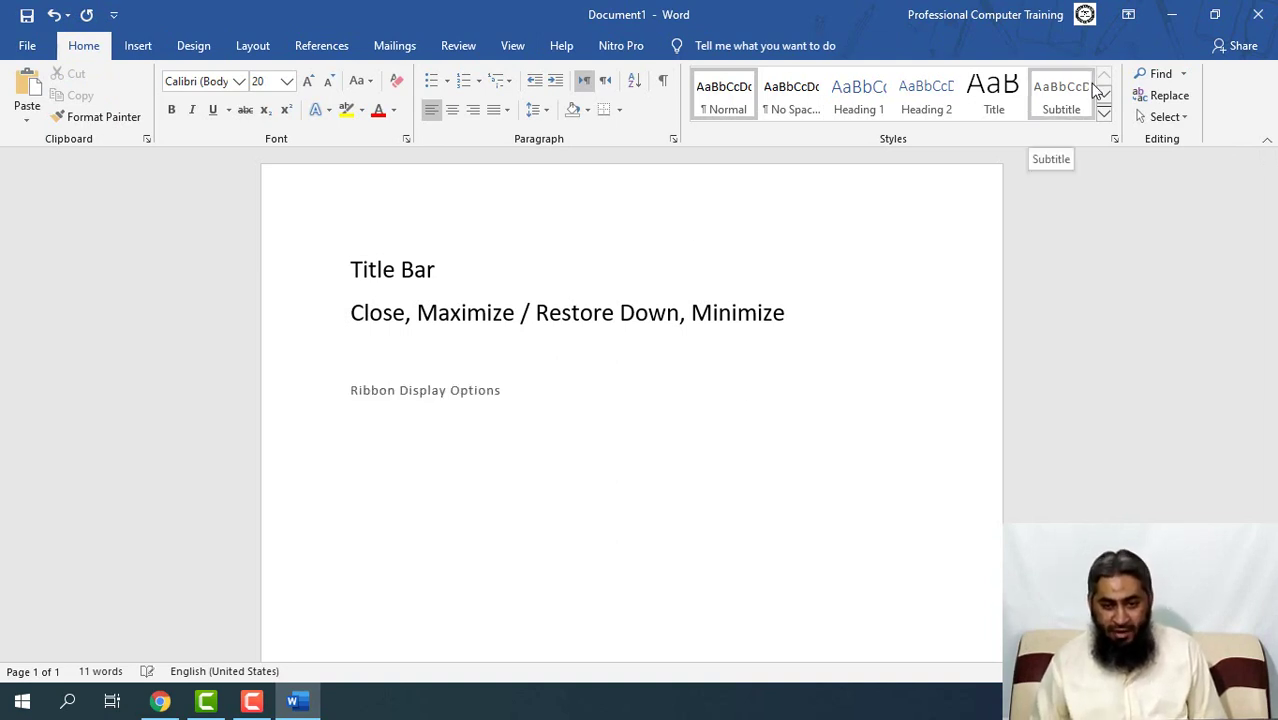
Set the ribbon to Auto-hide Ribbon, reveal it temporarily, and return to the document so it hides
left_click(1129, 17)
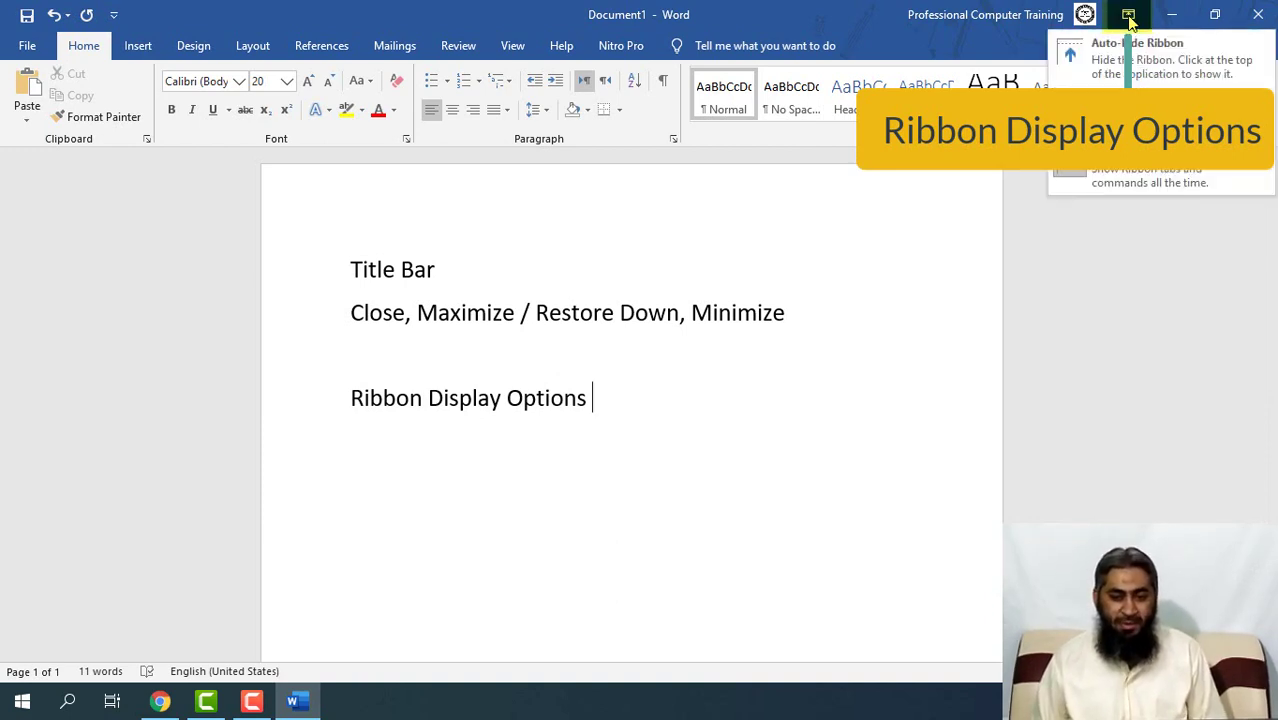
left_click(1158, 78)
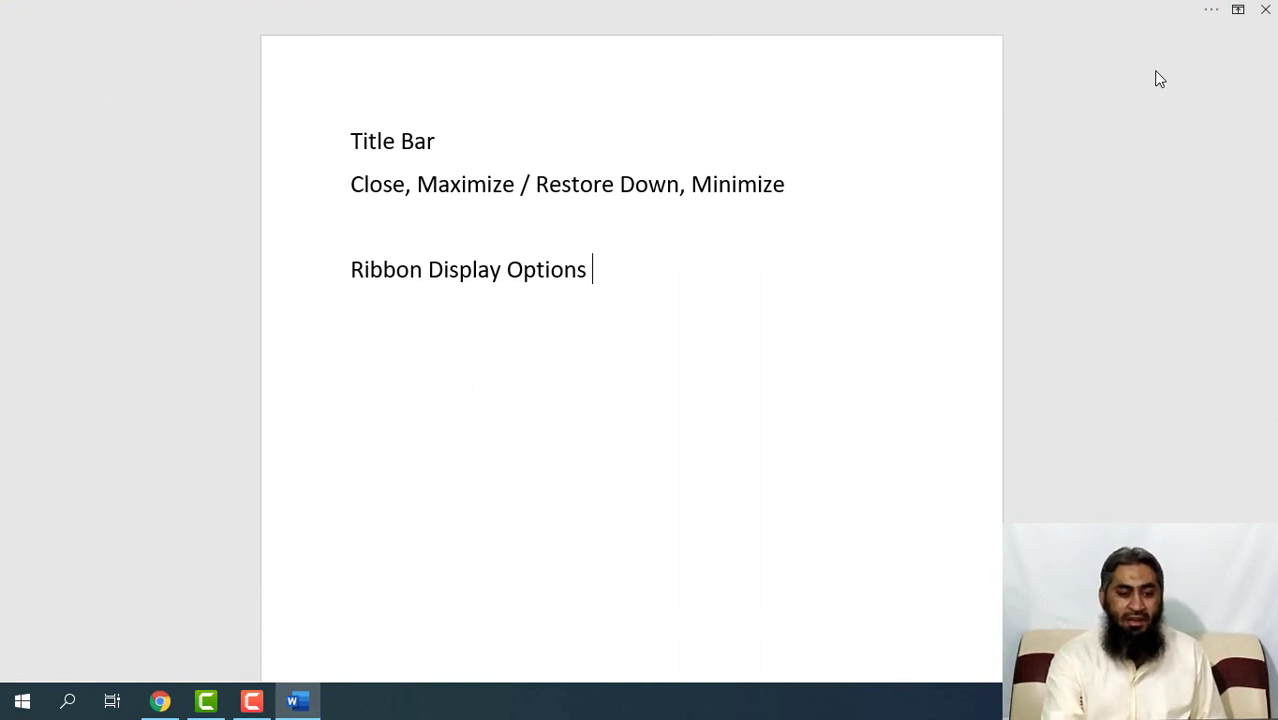
mouse_move(752, 4)
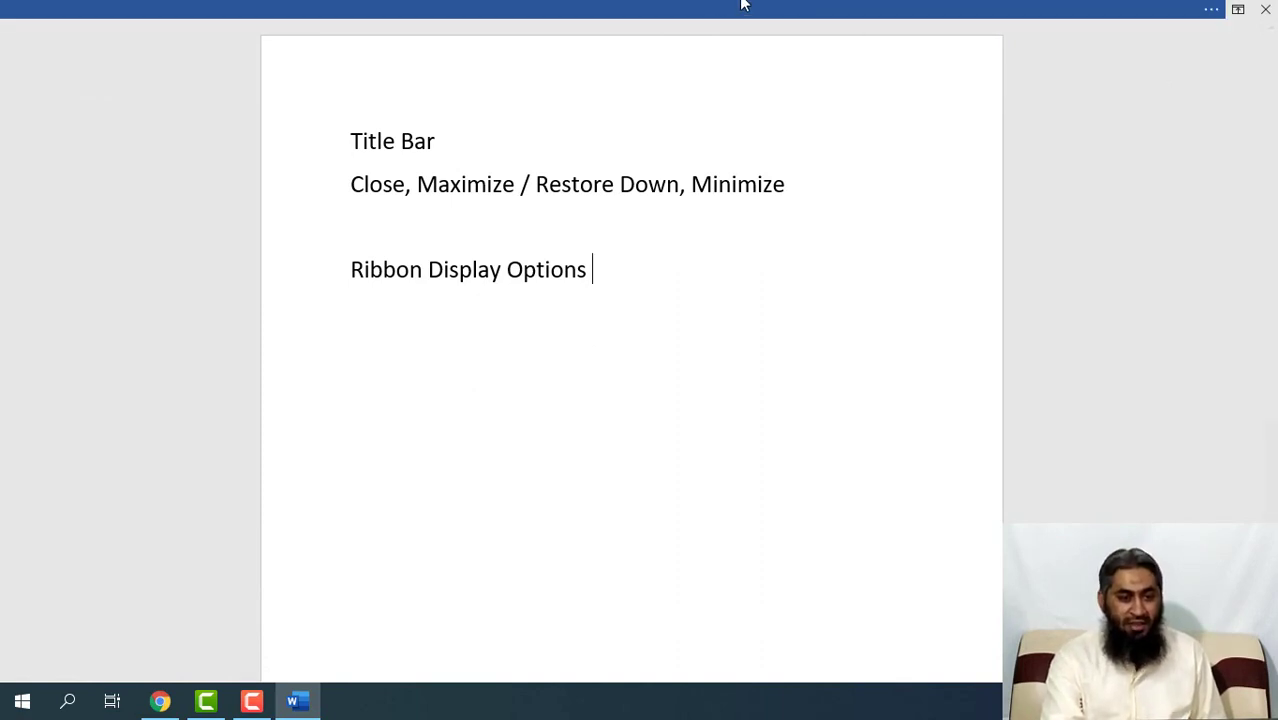
left_click(616, 9)
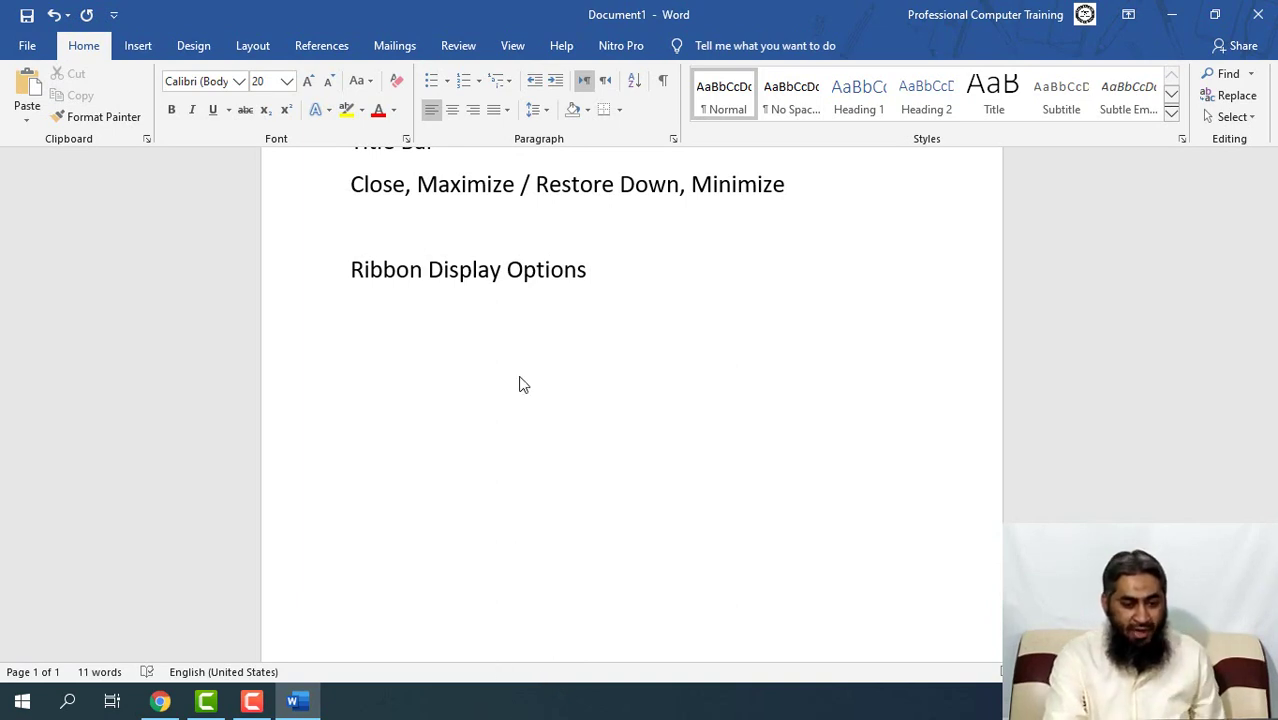
left_click(628, 318)
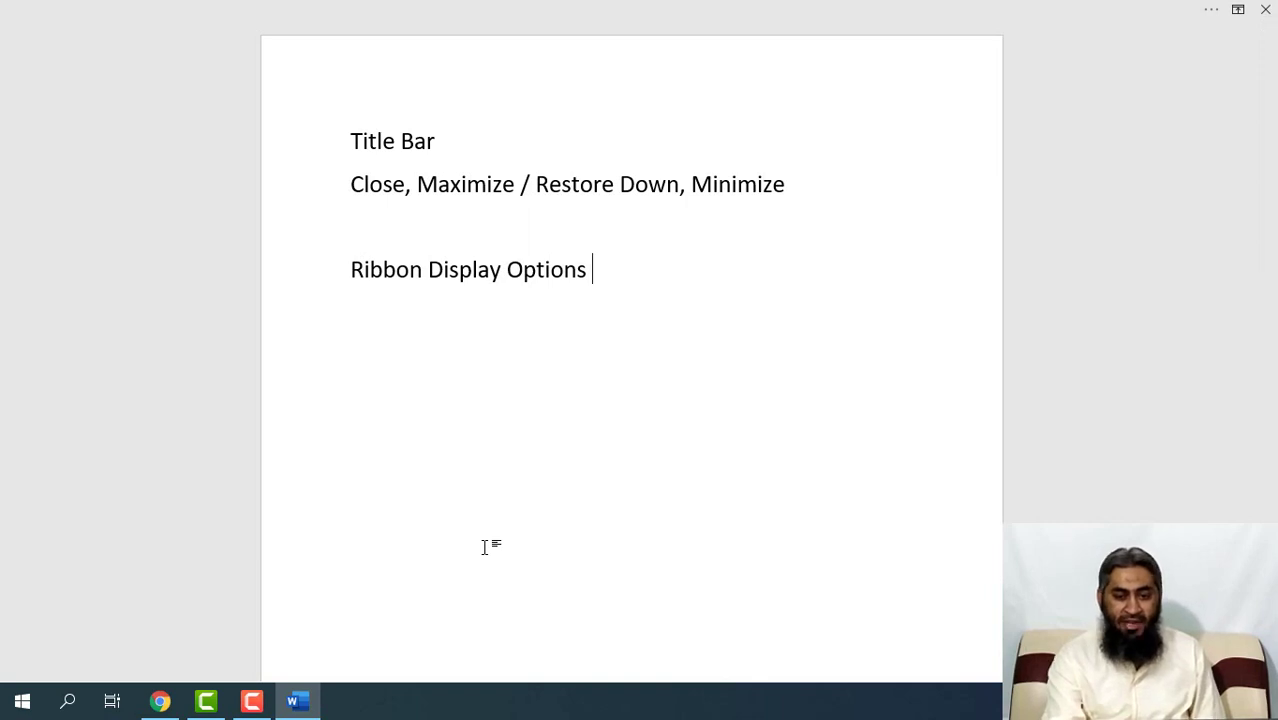
Reveal the auto-hidden ribbon and change its display option to Show Tabs
mouse_move(724, 6)
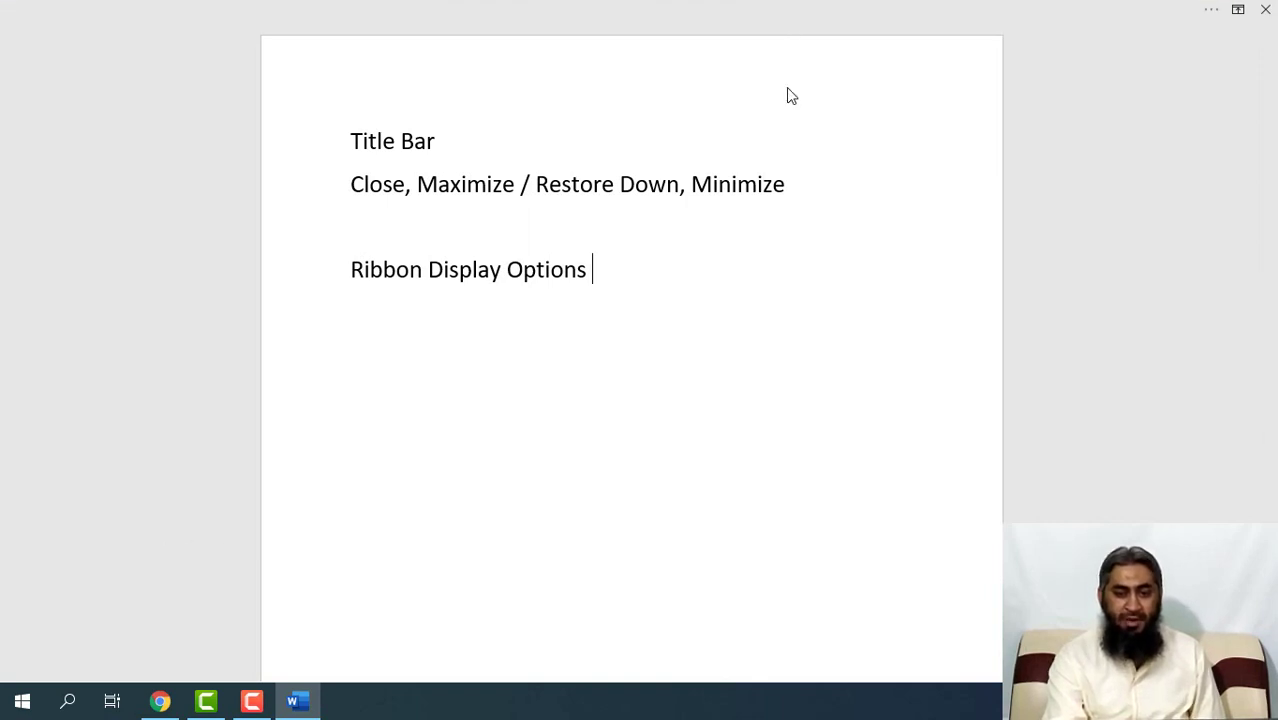
left_click(978, 8)
left_click(1128, 14)
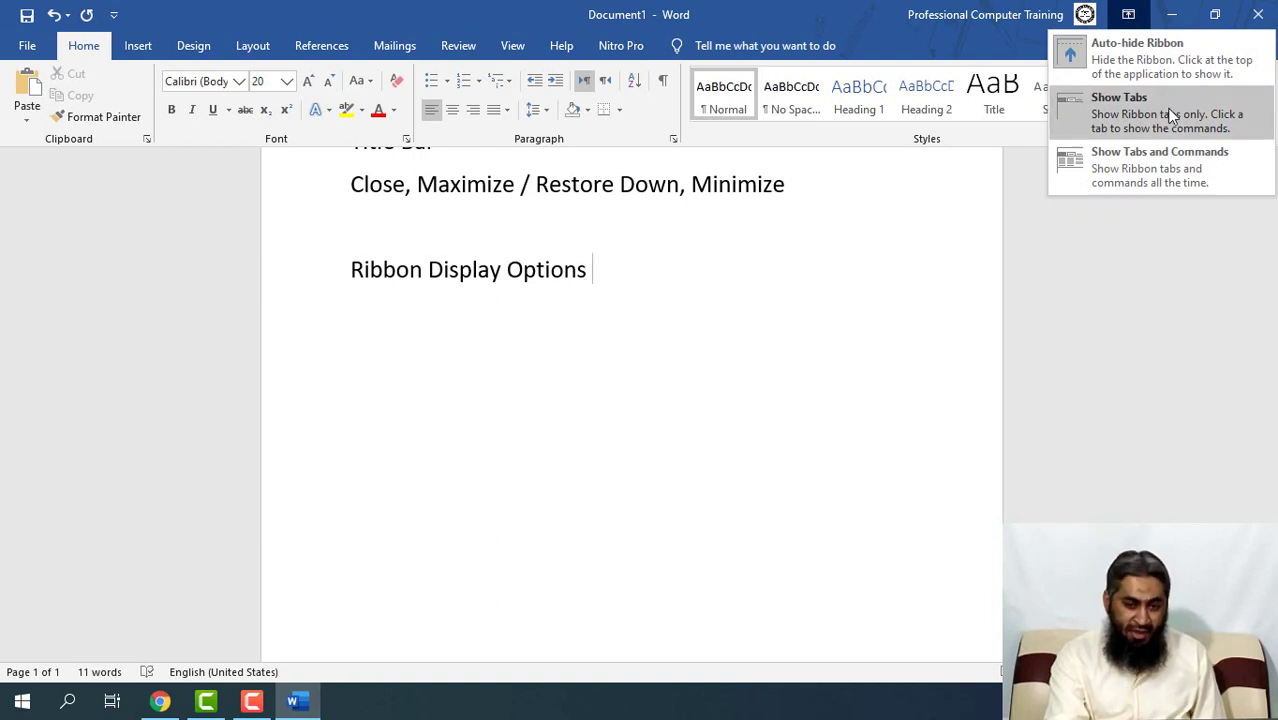
left_click(1172, 116)
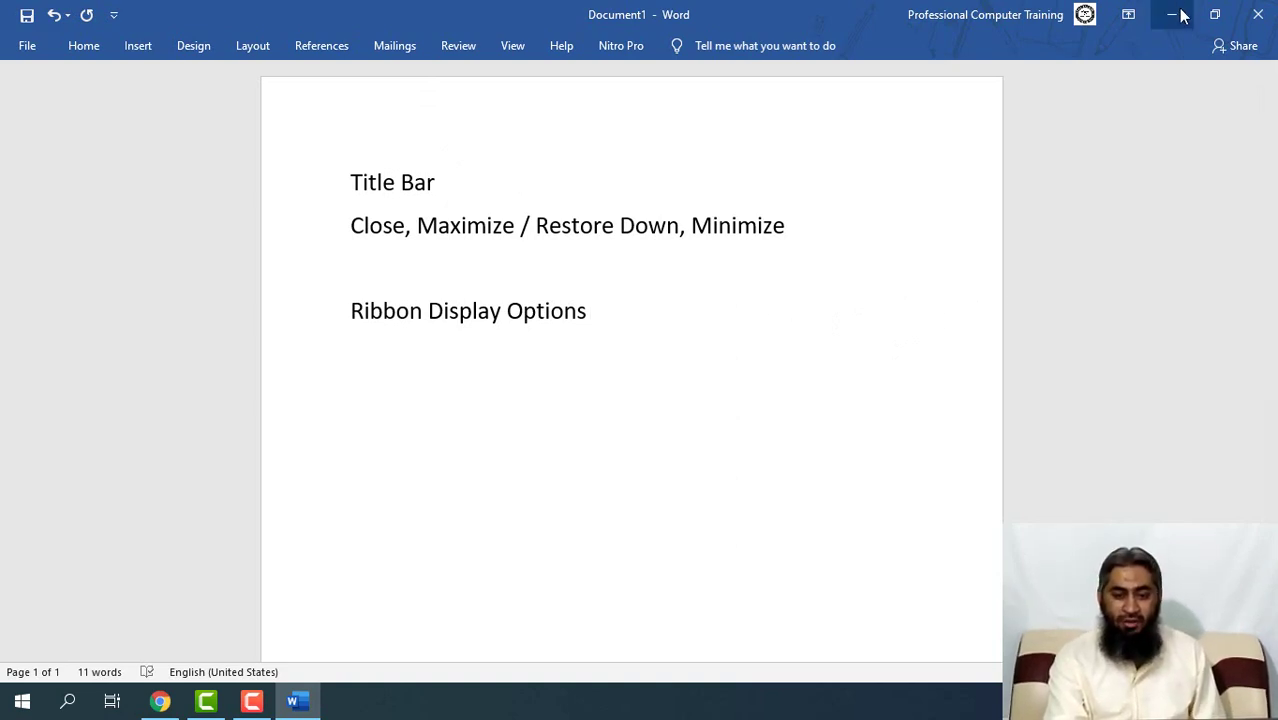
Set the ribbon display to Show Tabs and Commands and open the ribbon display options again
left_click(1129, 16)
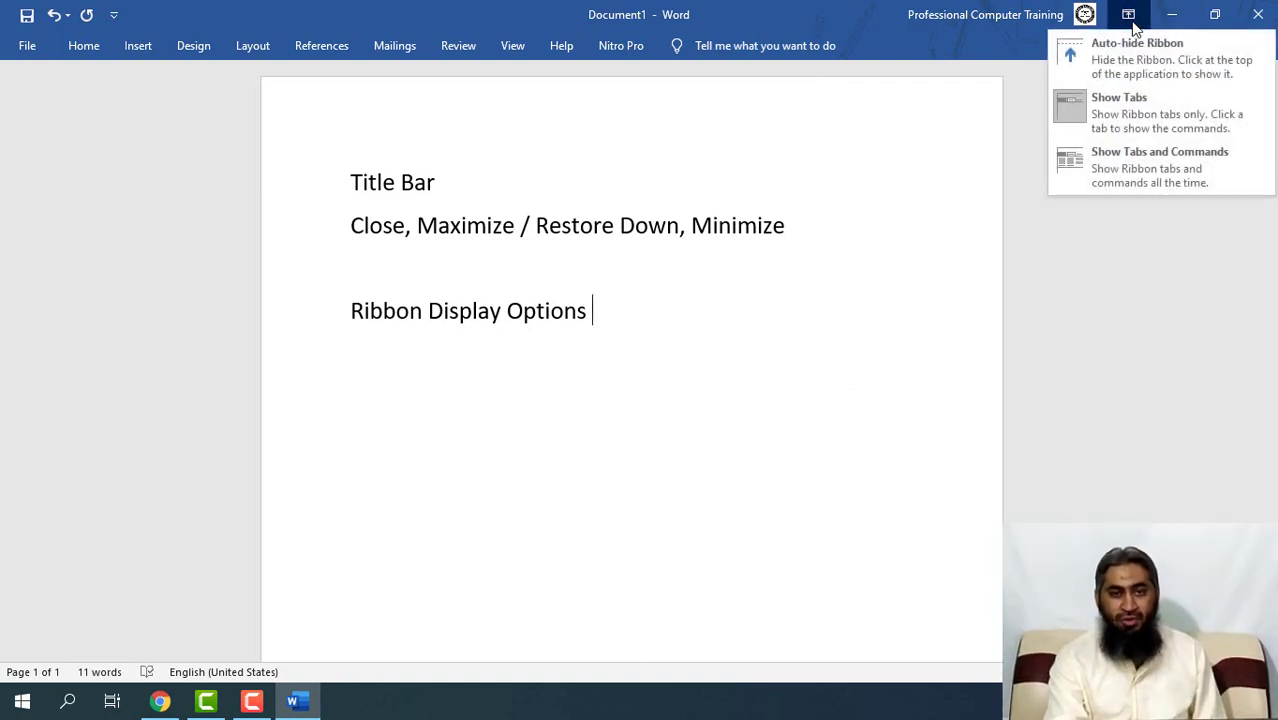
left_click(1126, 158)
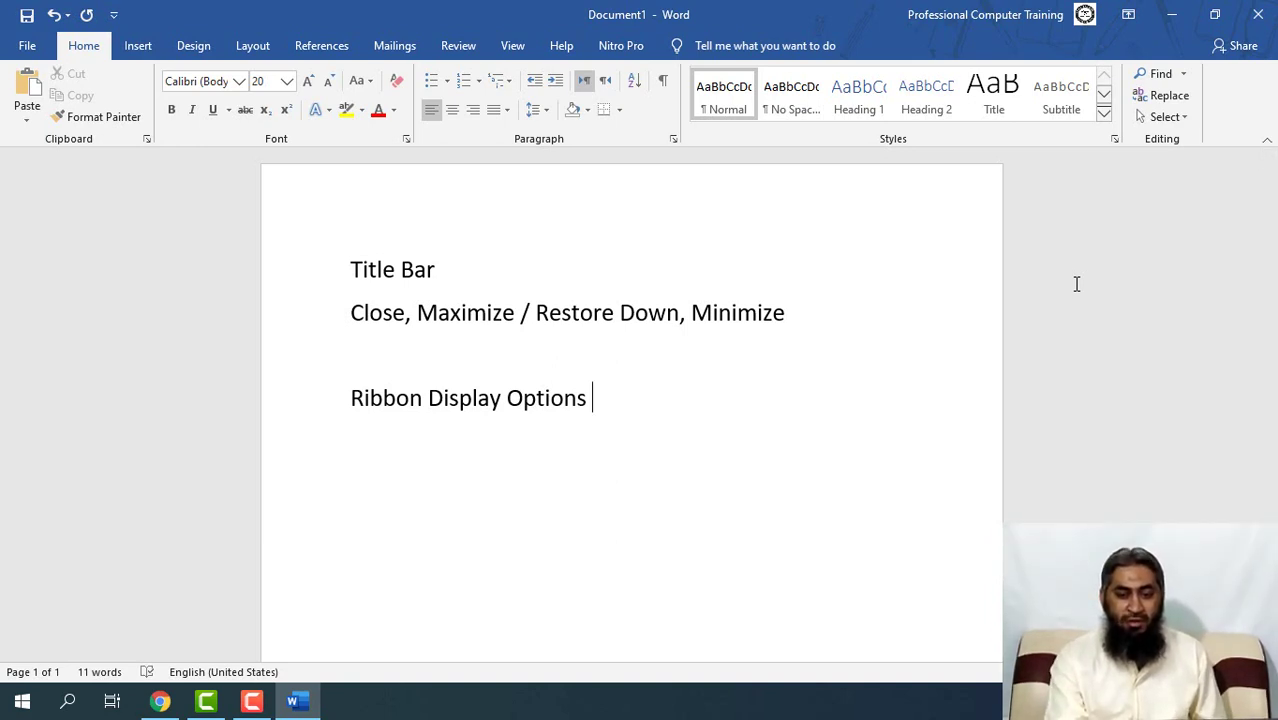
left_click(1128, 14)
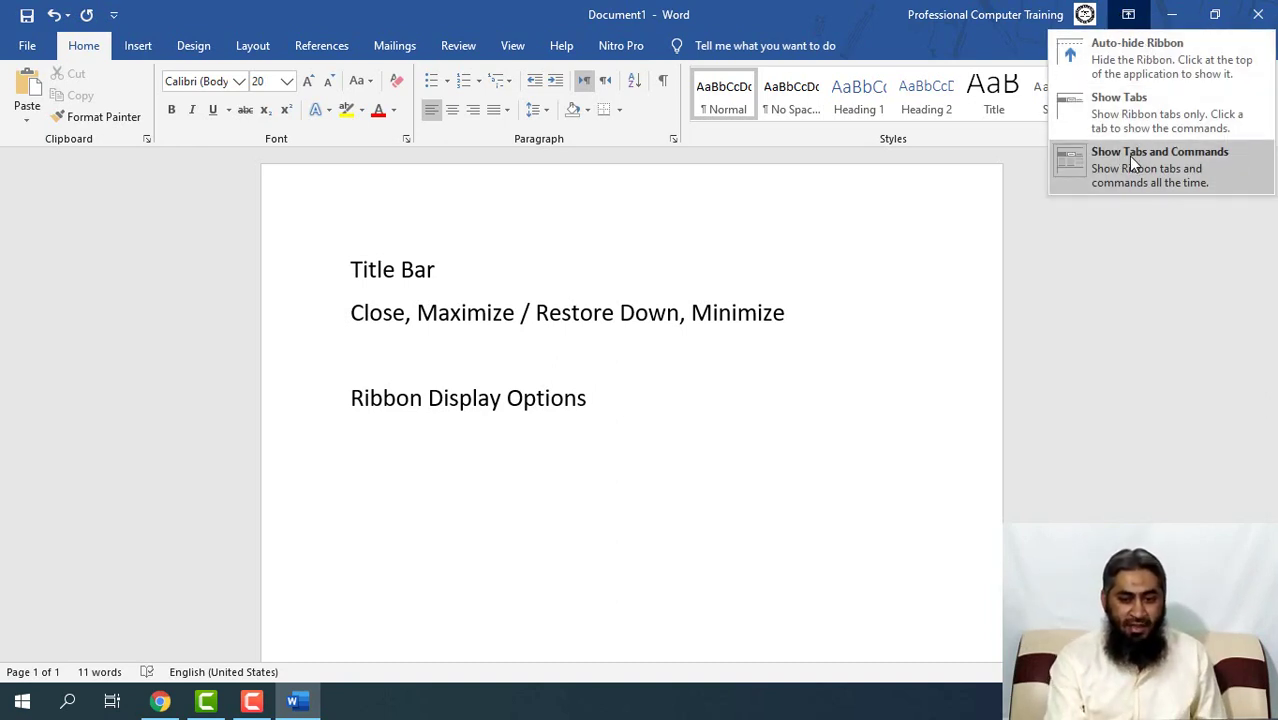
Close the ribbon display options and write "Sing In" on a new line below "Ribbon Display Options"
left_click(1009, 37)
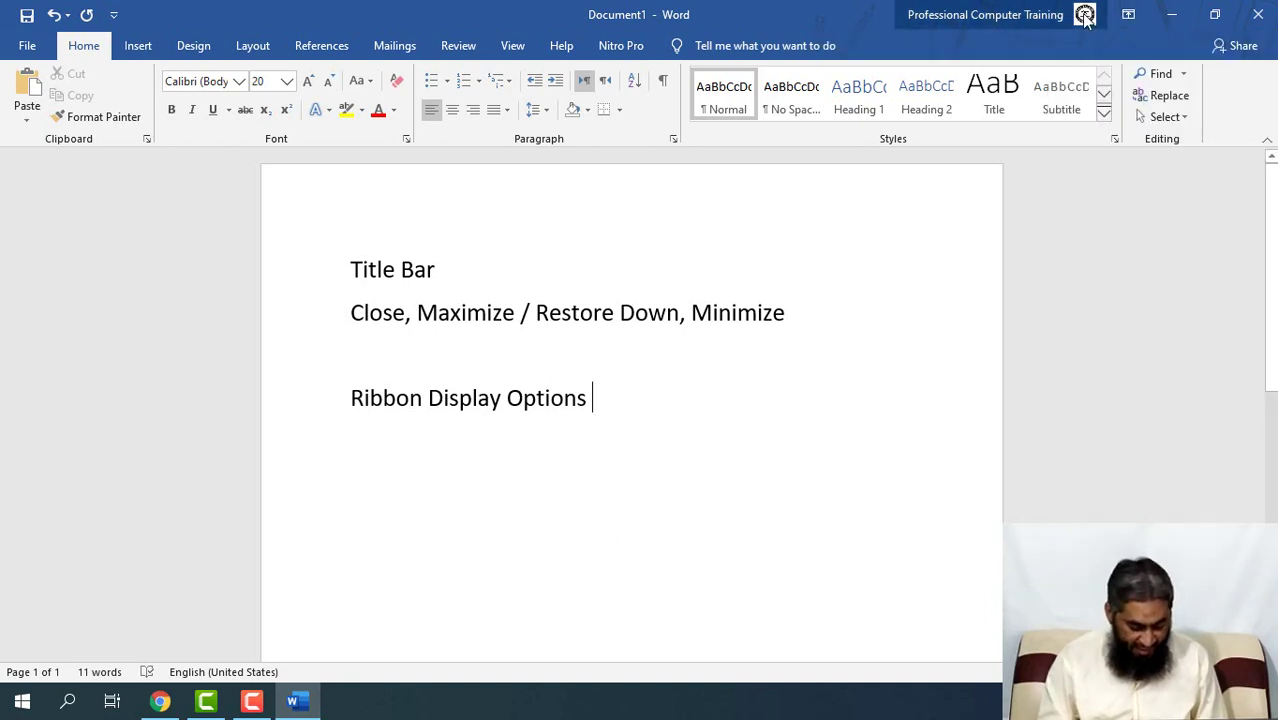
key("Return")
type("S")
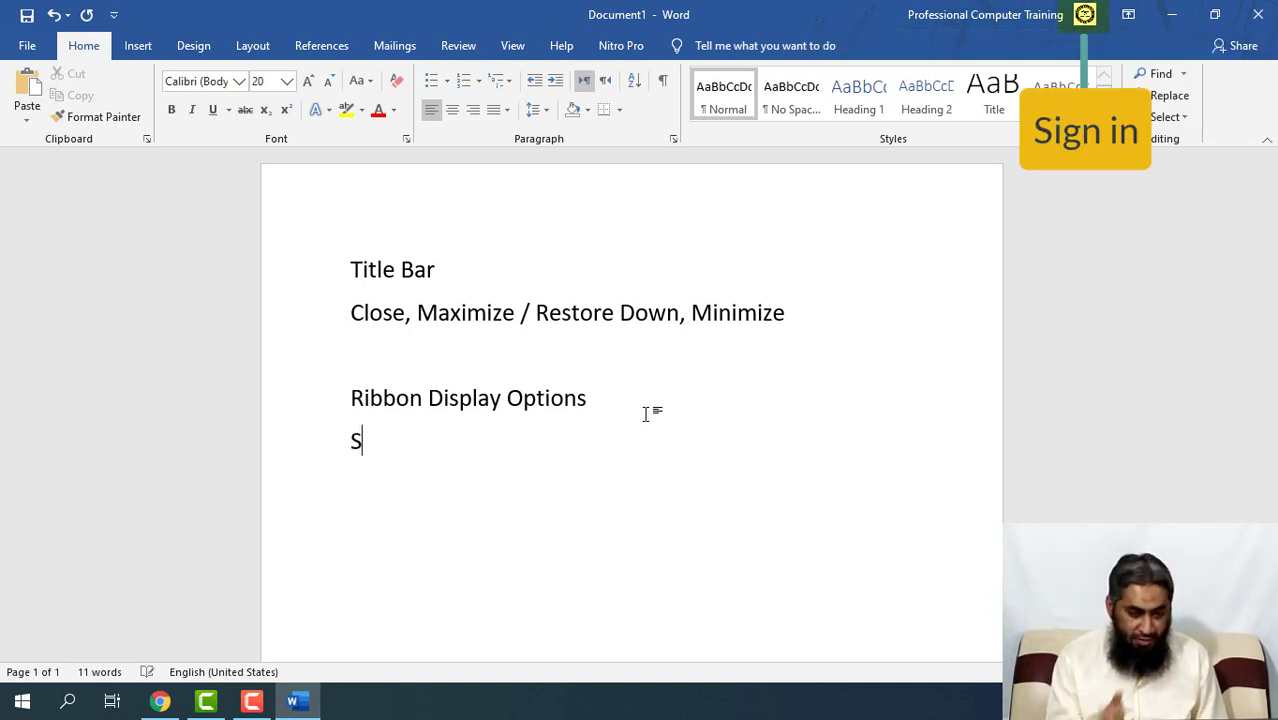
type("ig in")
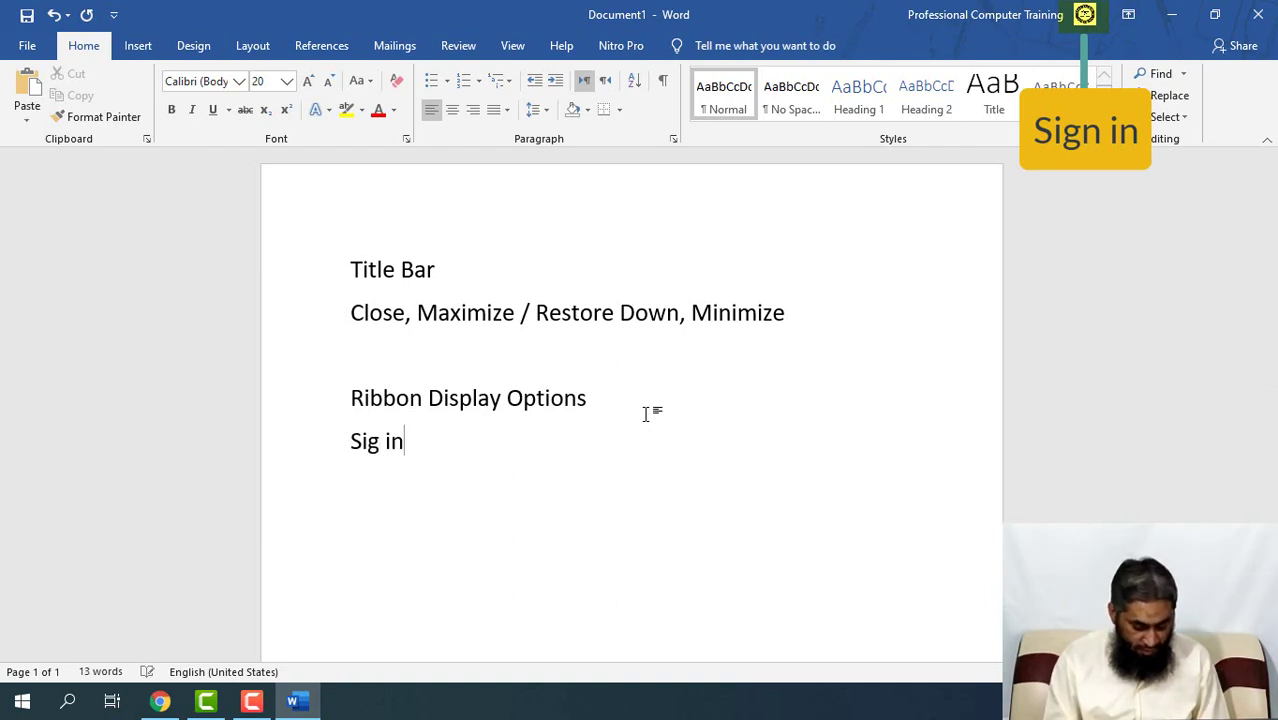
key("BackSpace")
key("BackSpace")
key("BackSpace")
key("BackSpace")
type("ng")
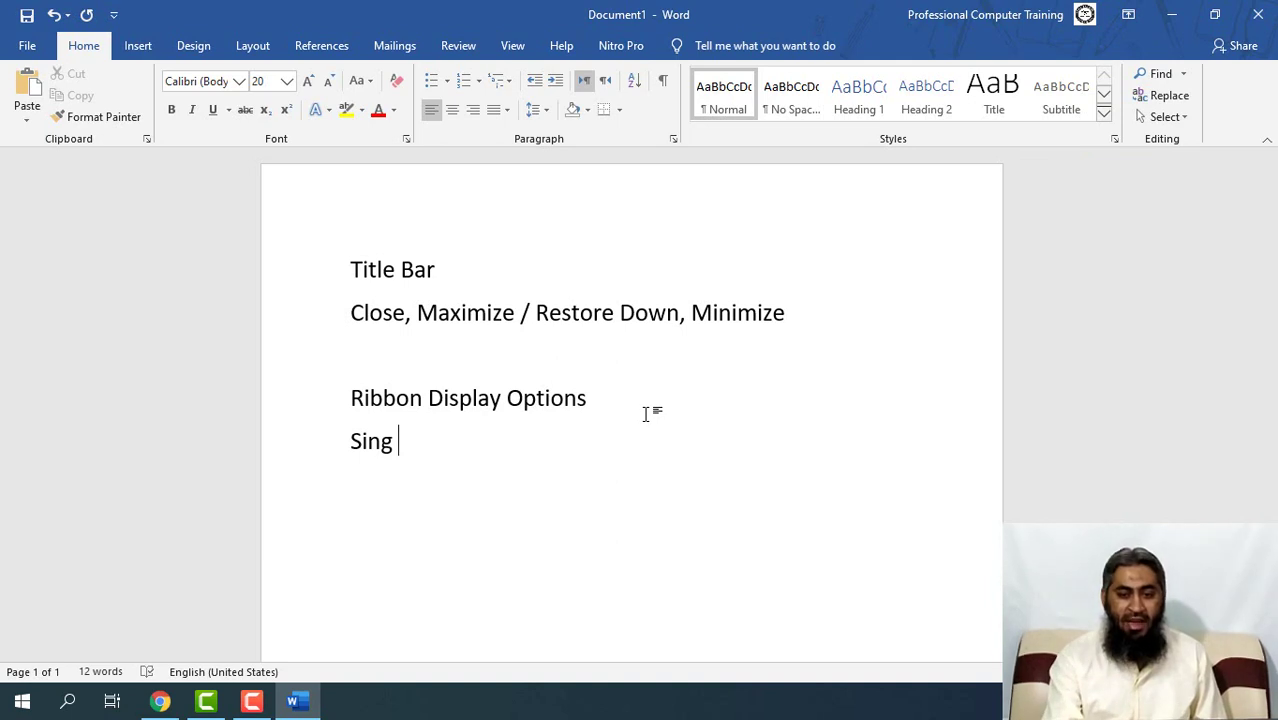
type(" In")
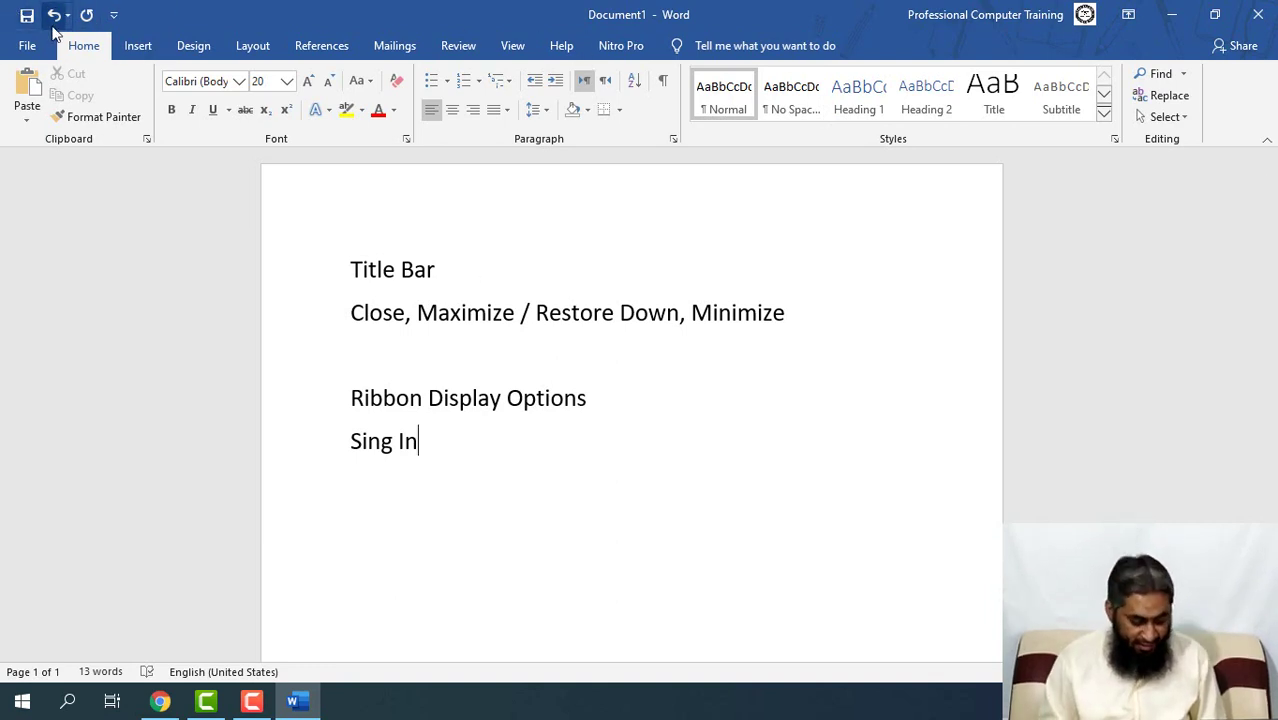
Write "Quick Access Toolbar" on a new line below "Sing In", correcting the mistyped first letter to Q
key("Return")
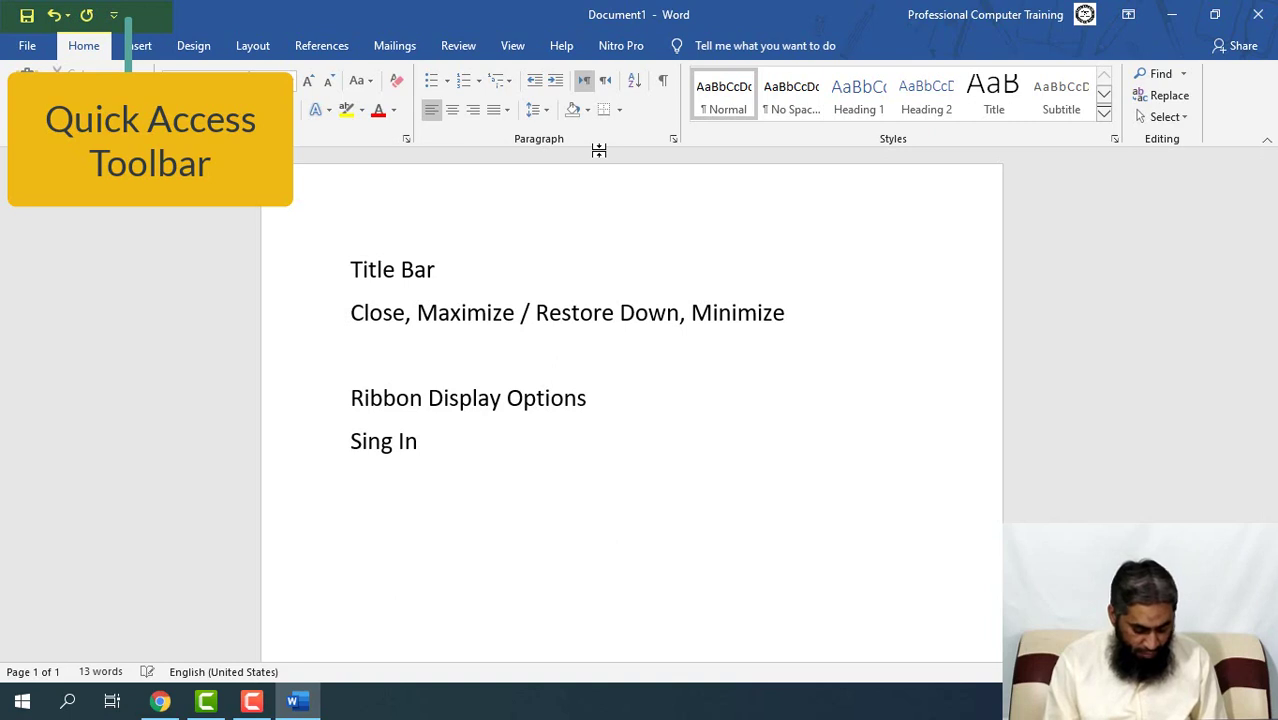
type("Auick ")
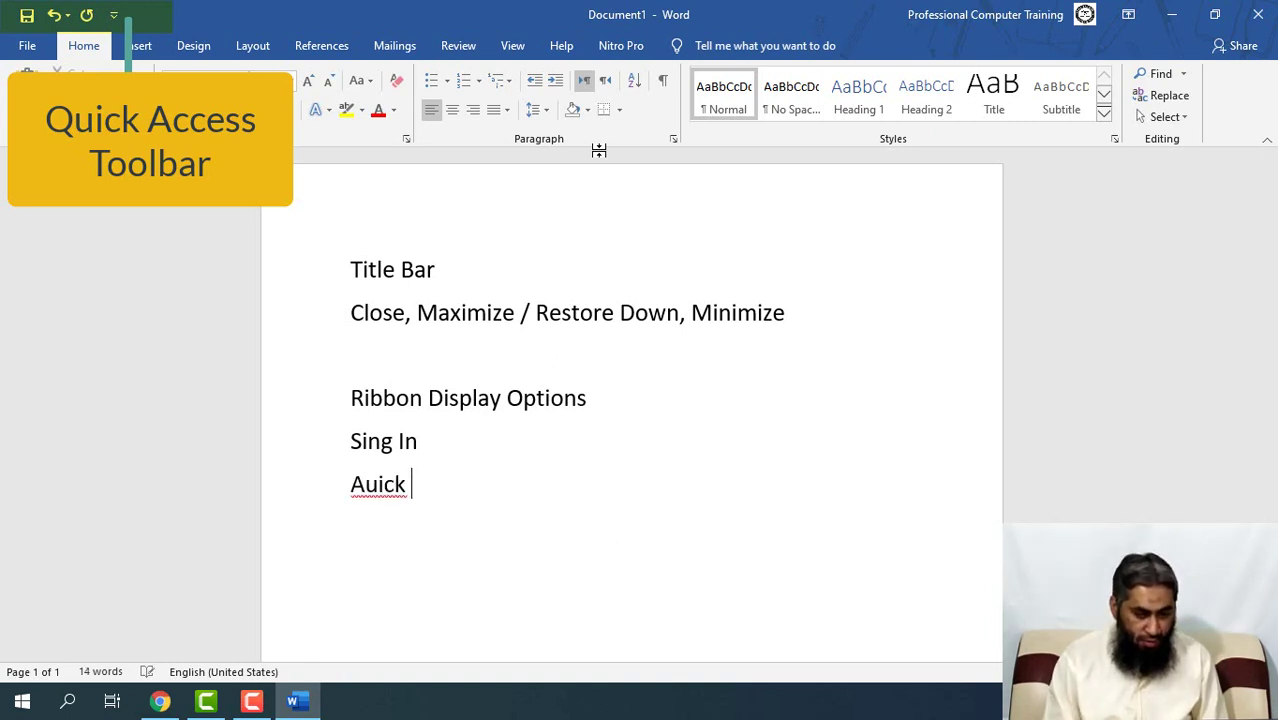
type("Access ")
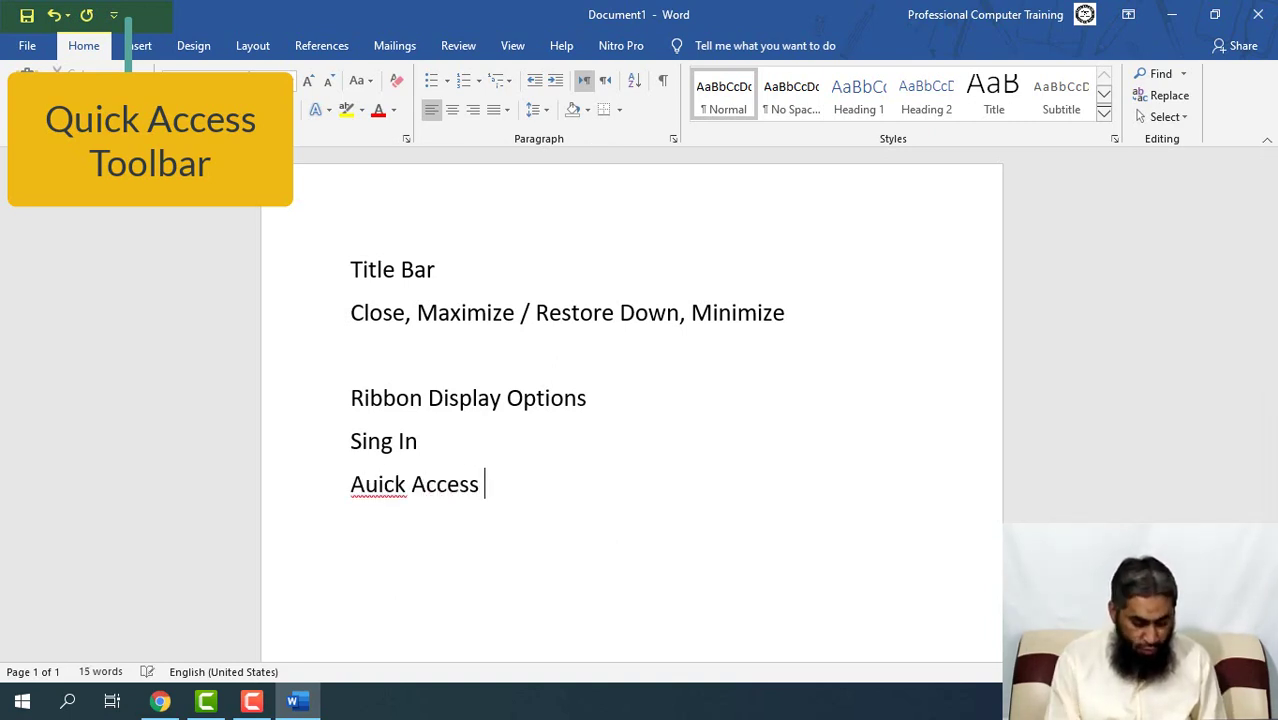
type("Toolbar")
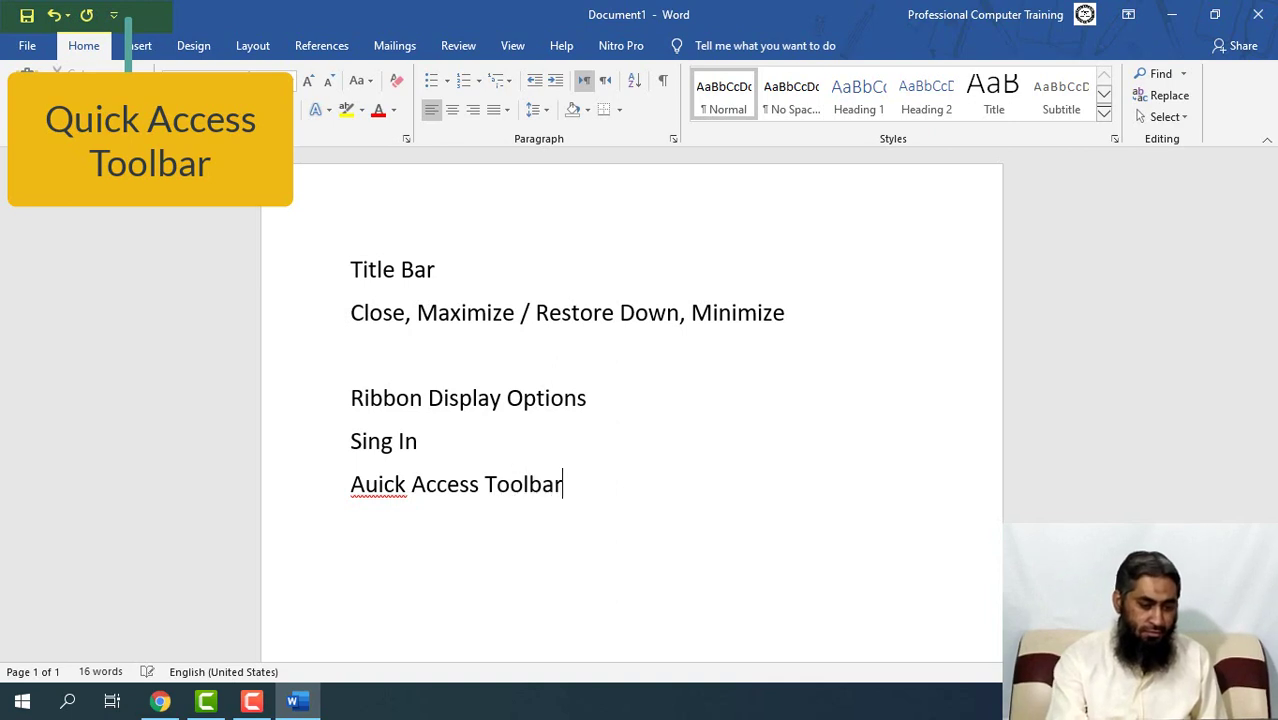
left_click(375, 481)
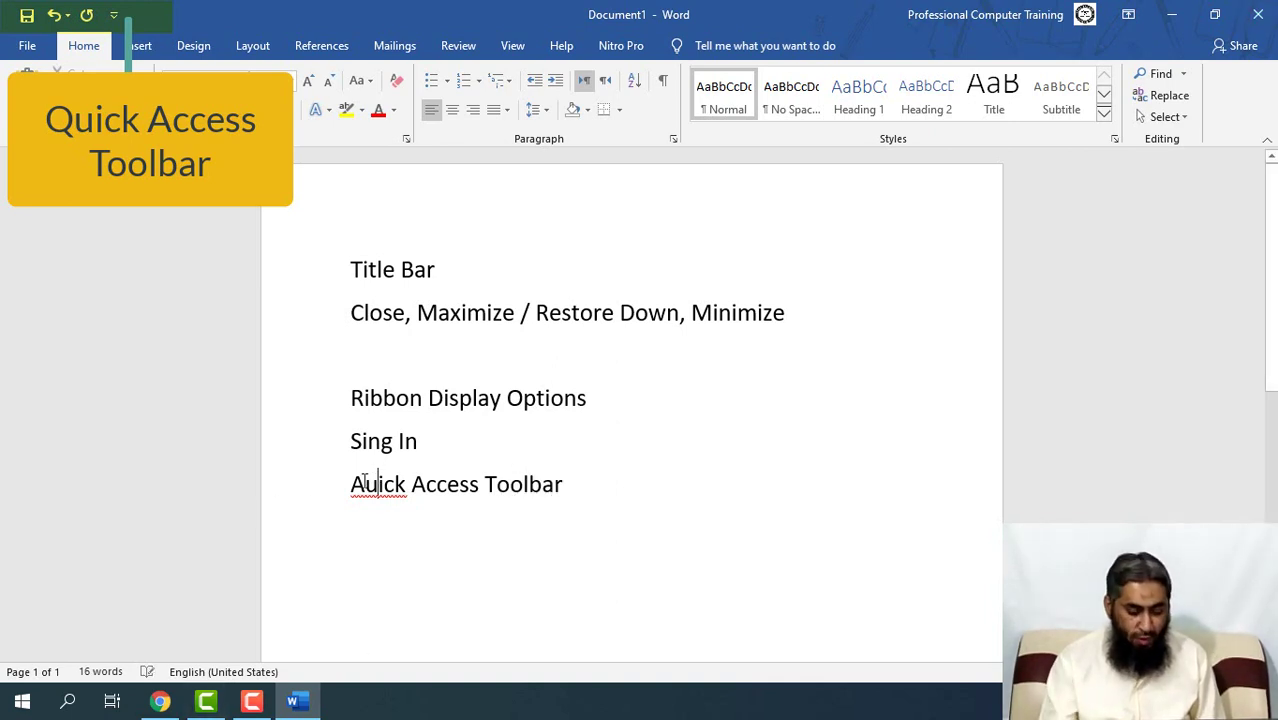
left_click(364, 480)
key("BackSpace")
type("Q")
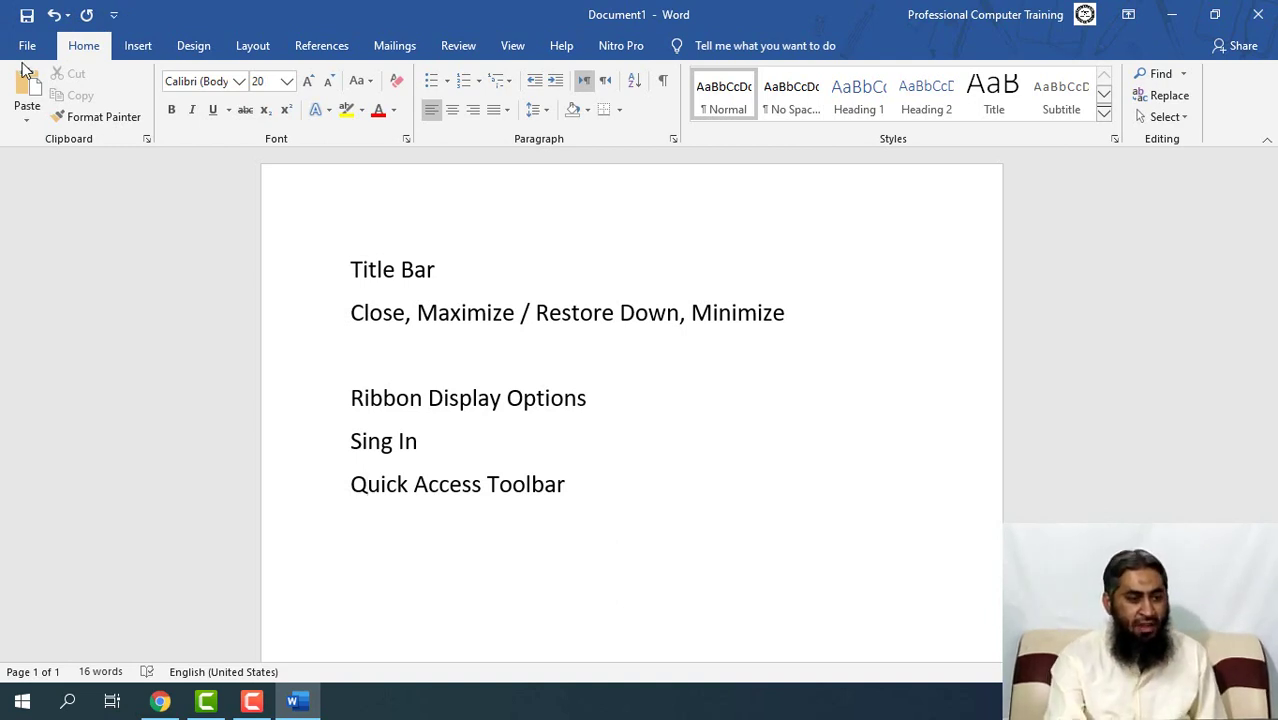
View the commands available for the Quick Access Toolbar, close the list, and end on the Home commands
left_click(114, 15)
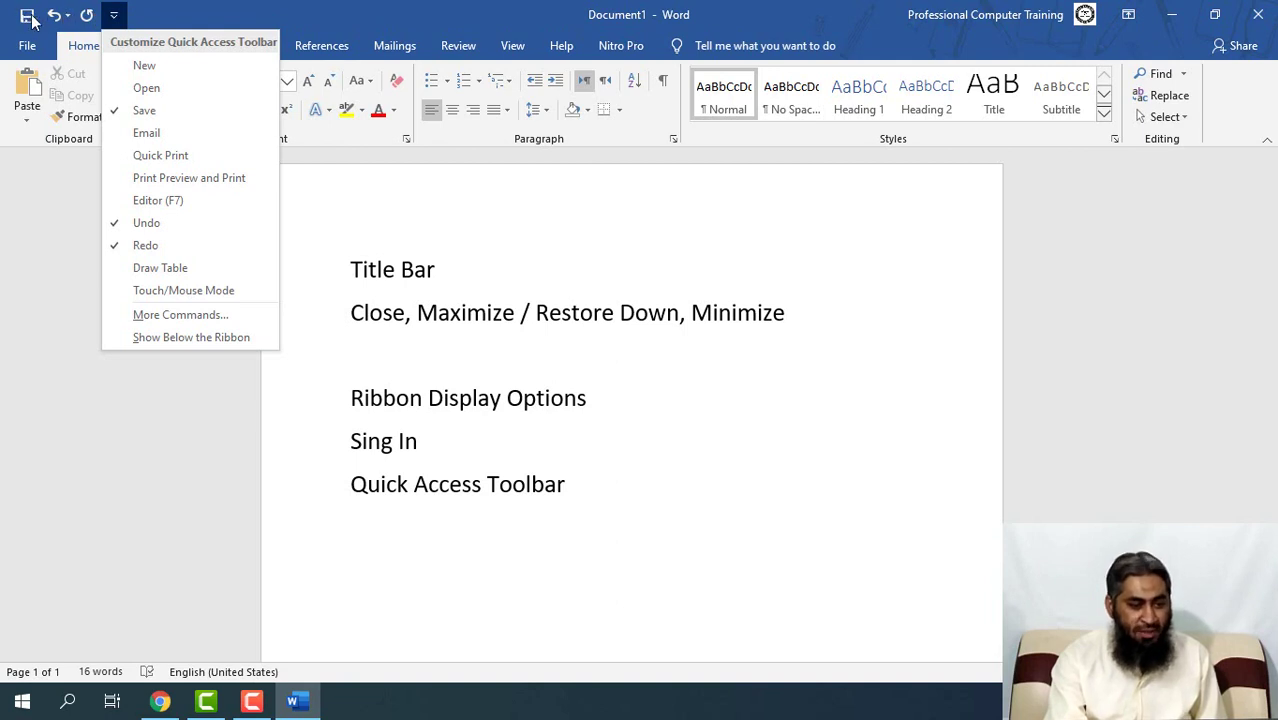
left_click(195, 6)
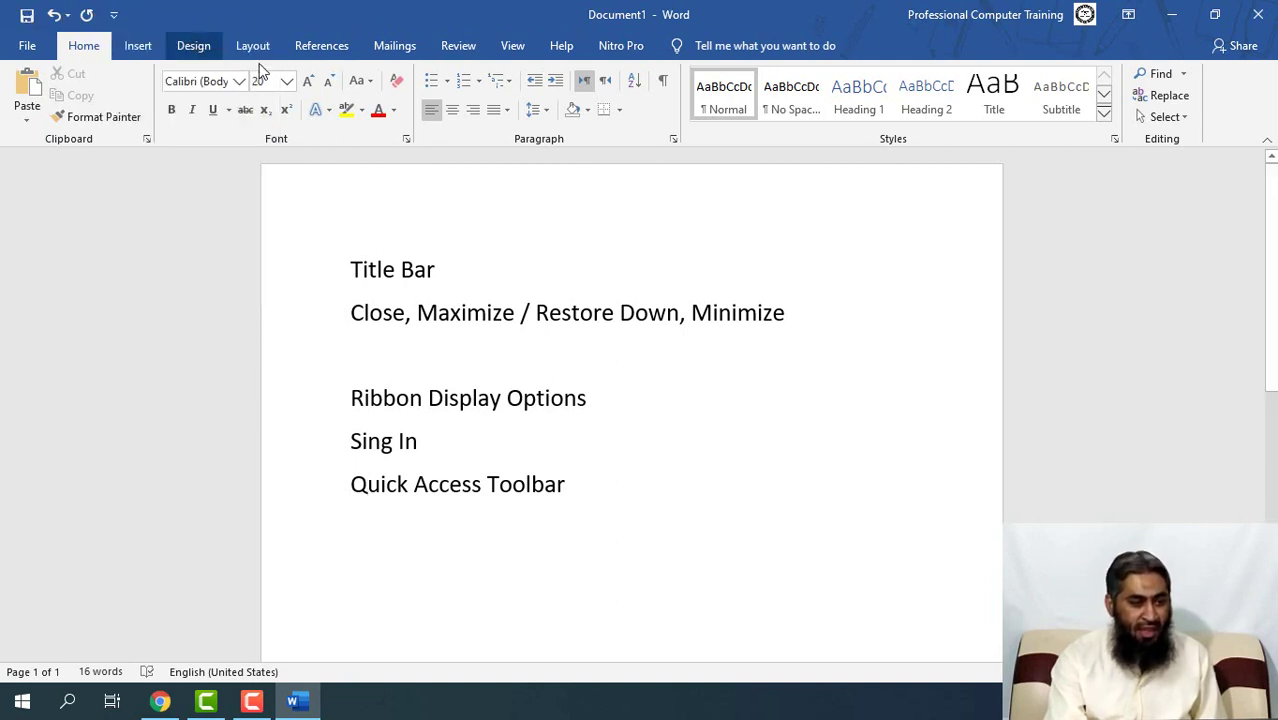
left_click(193, 45)
left_click(88, 47)
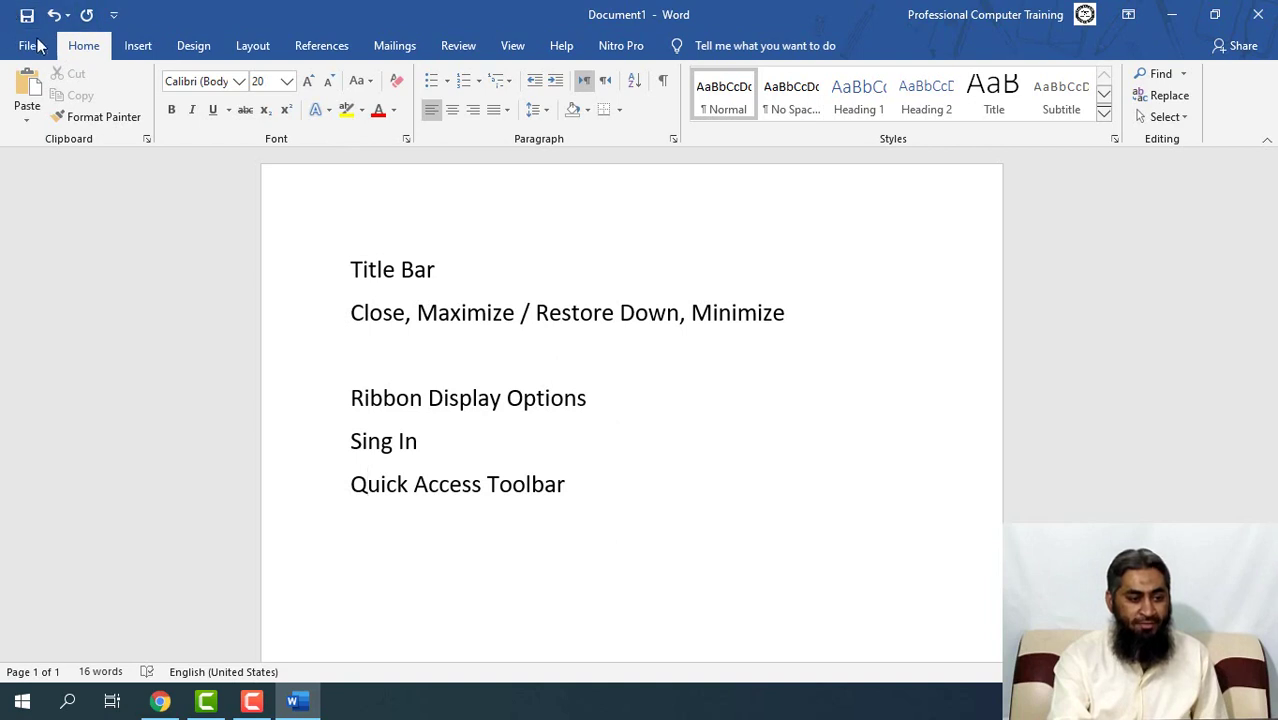
Add the New command to the Quick Access Toolbar
left_click(114, 15)
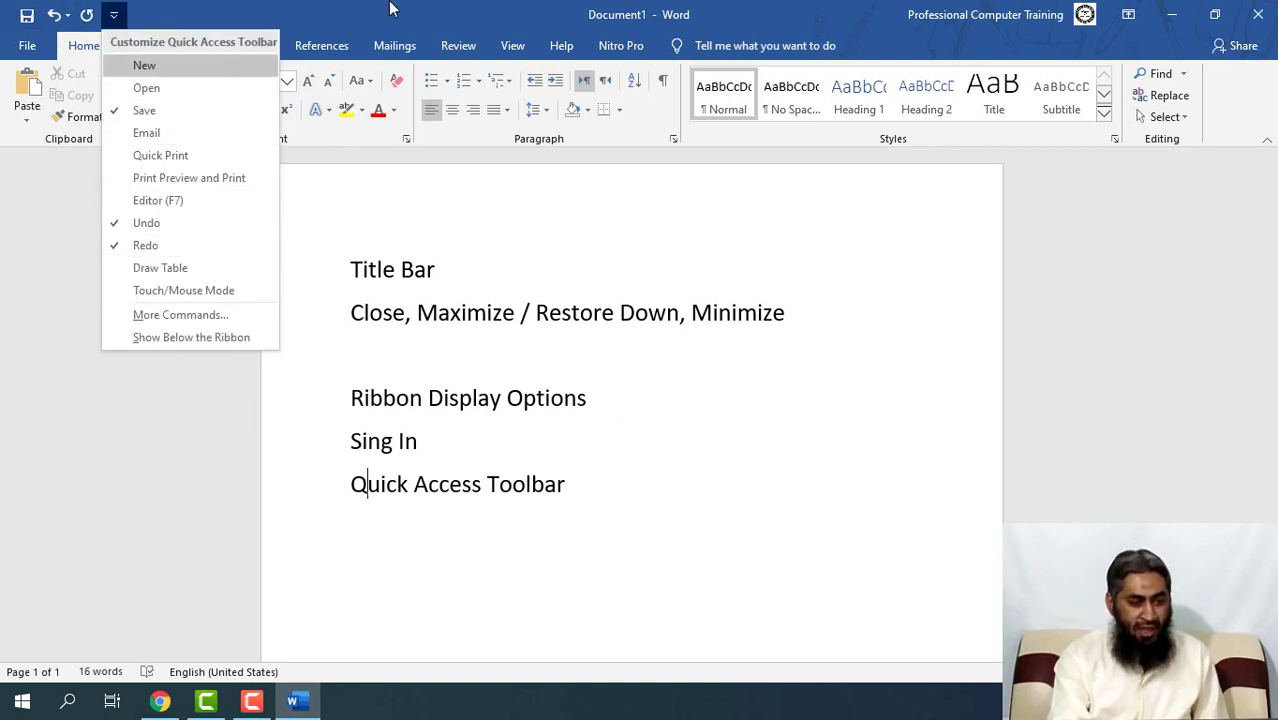
left_click(116, 15)
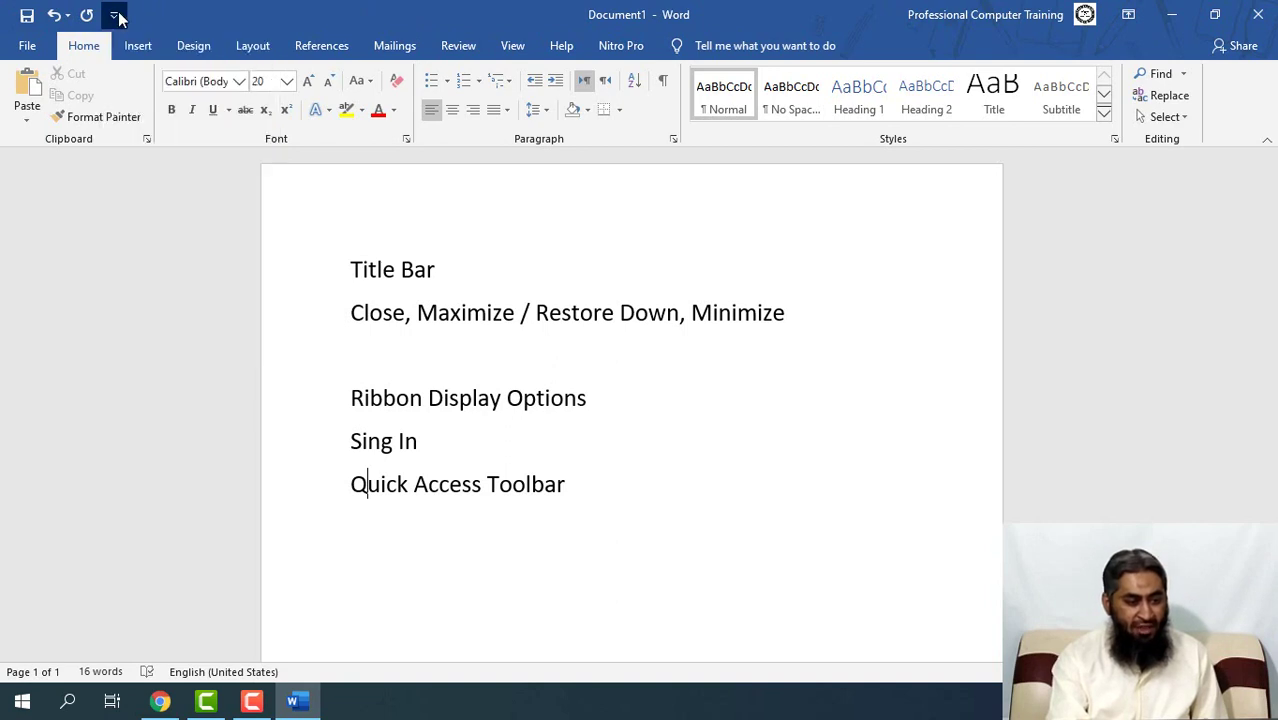
left_click(116, 15)
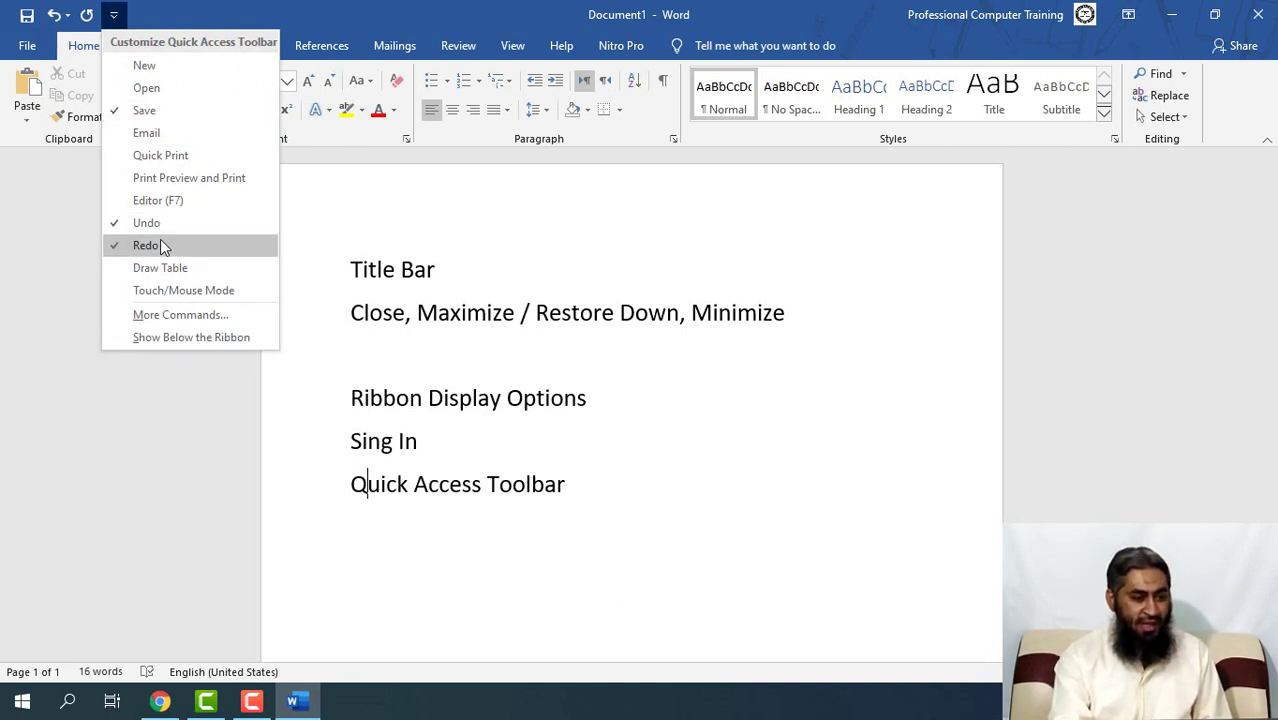
left_click(172, 66)
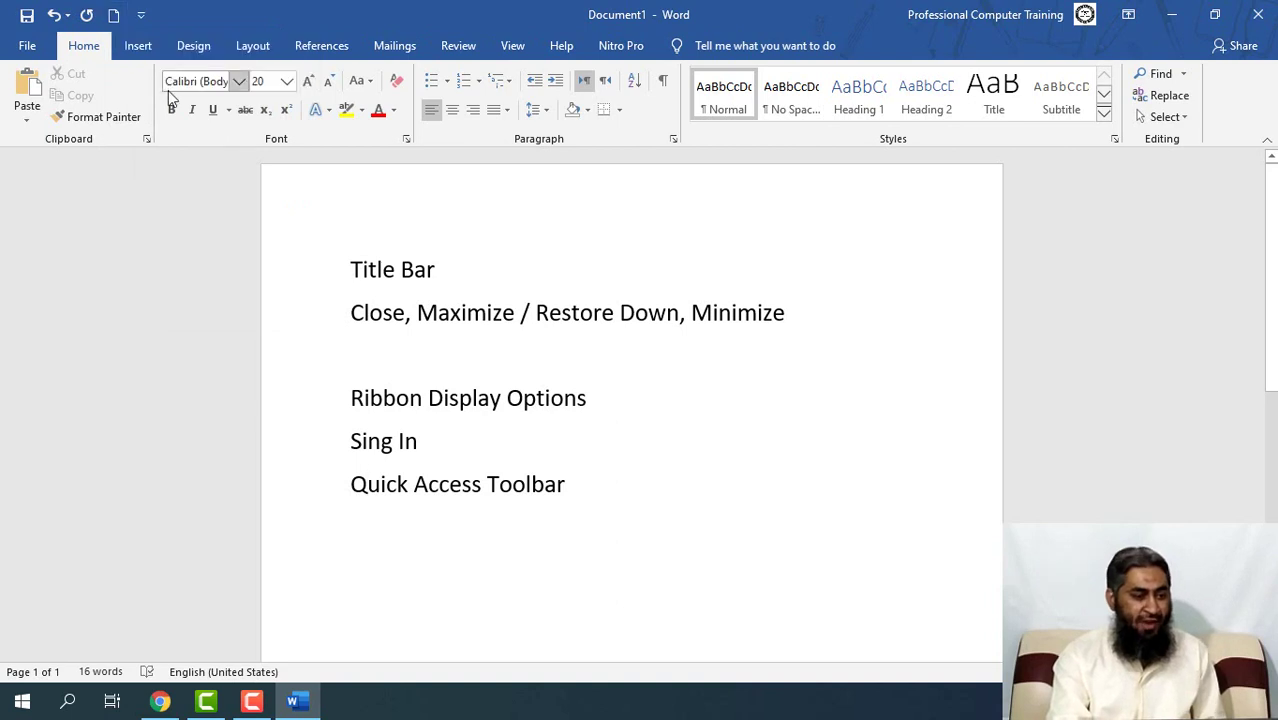
View the new document options on the File page, then create a blank document from the Quick Access Toolbar and close it
left_click(33, 45)
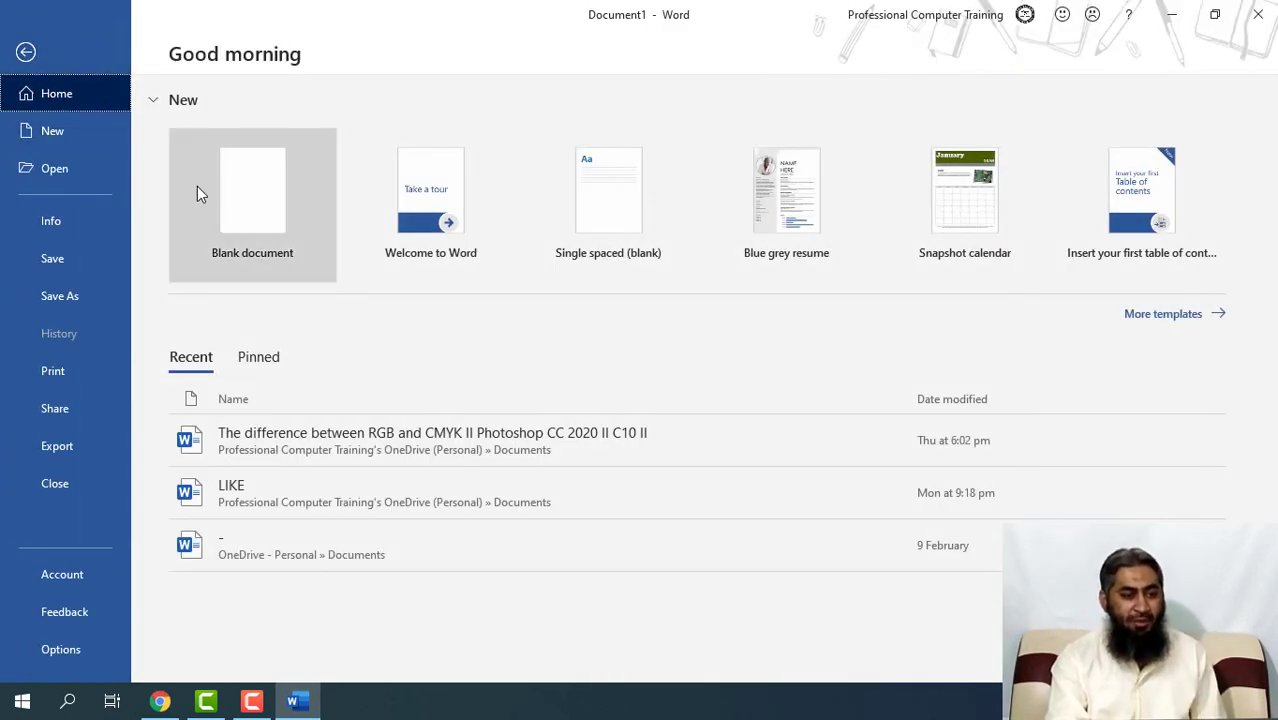
key("Escape")
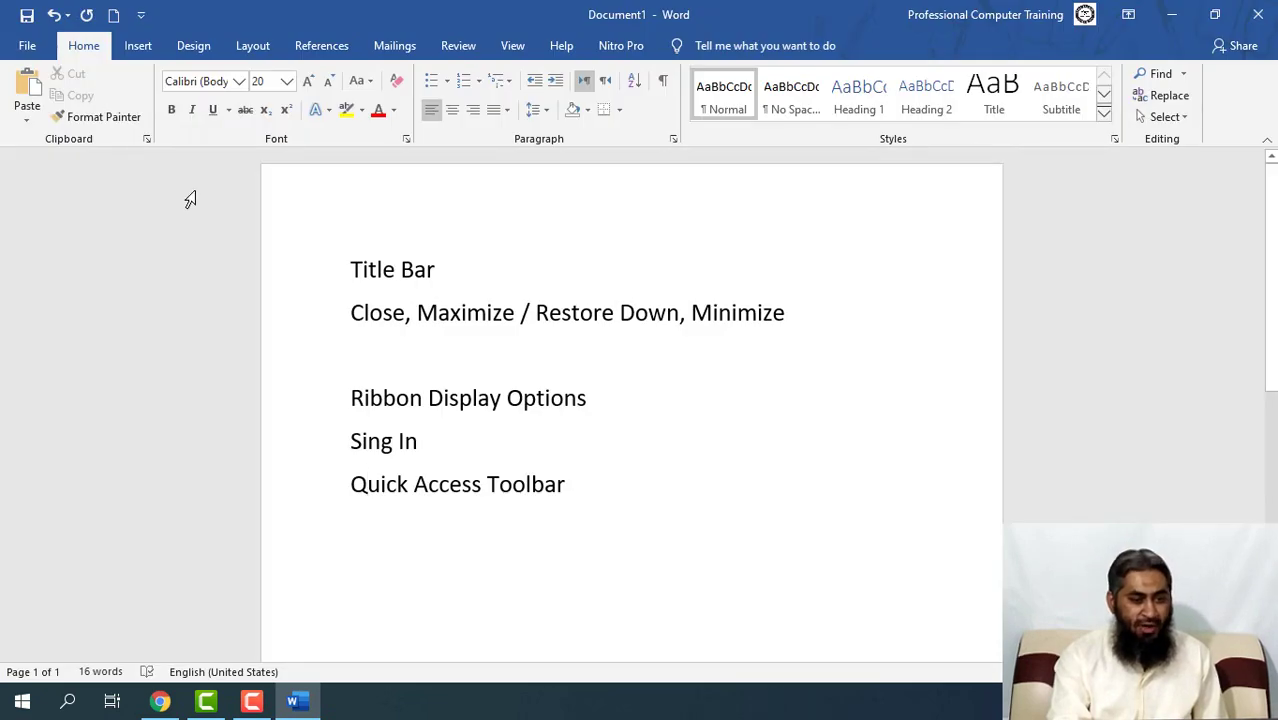
left_click(115, 16)
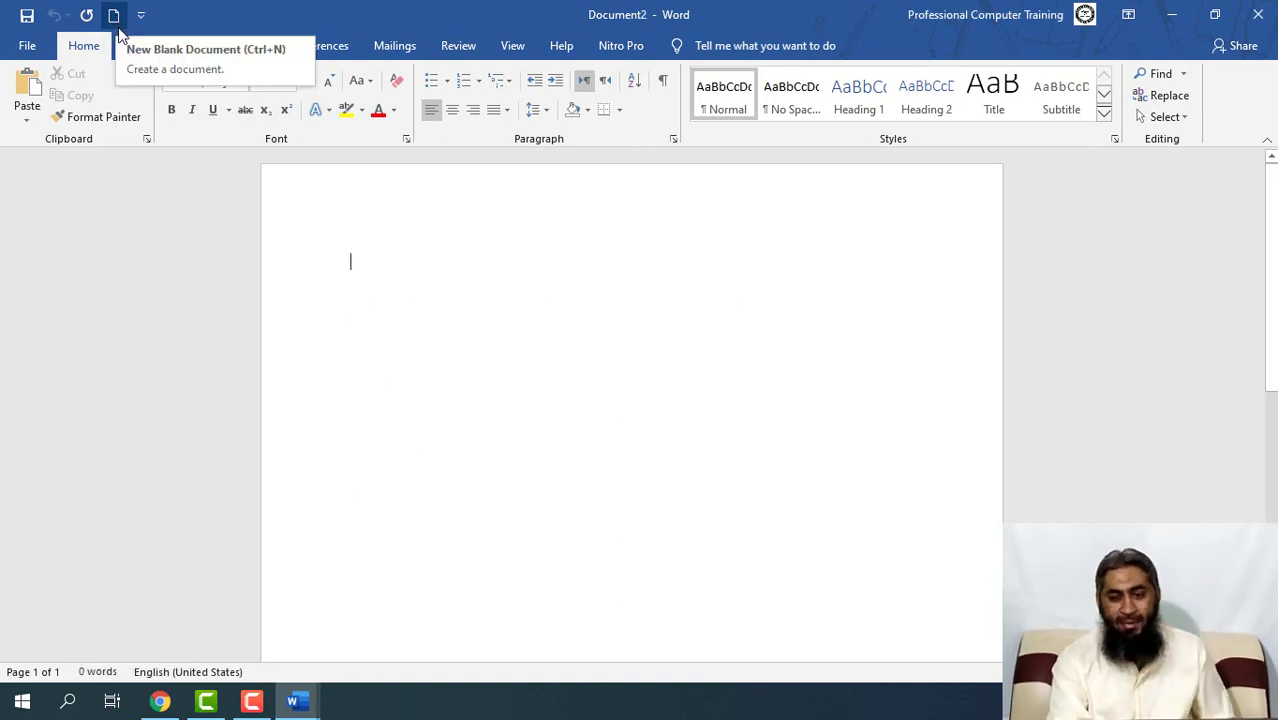
left_click(1258, 14)
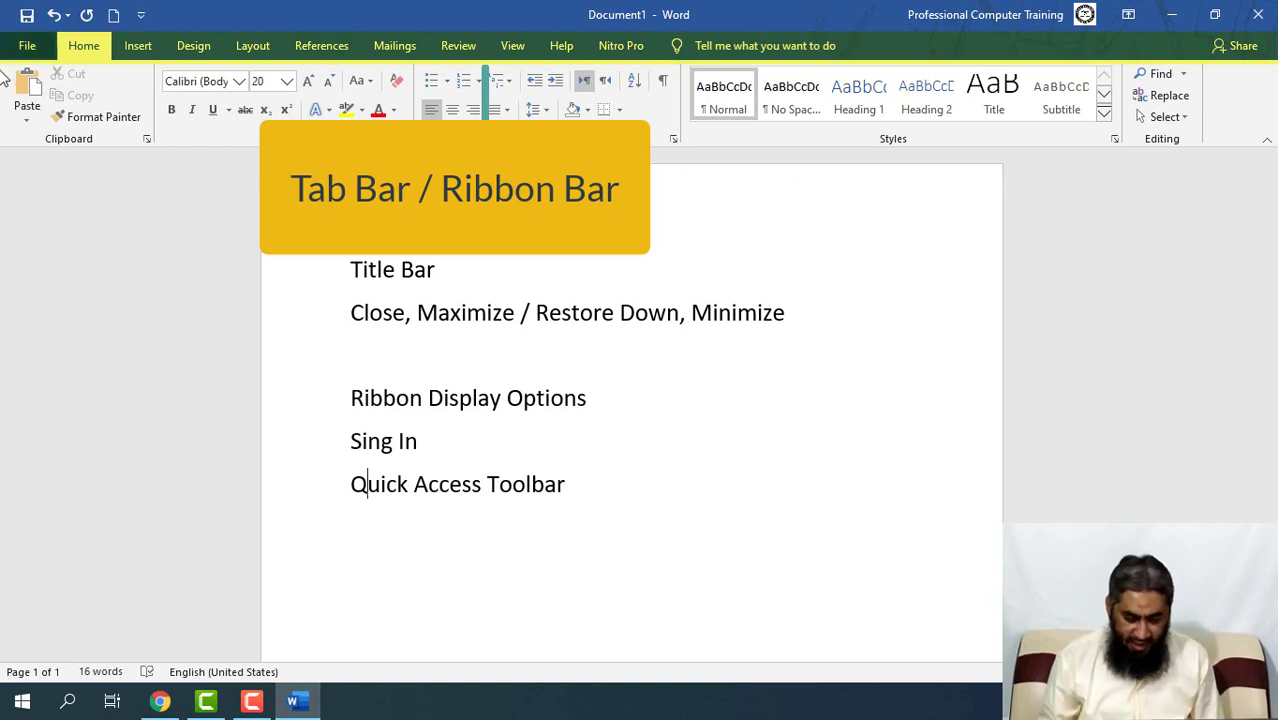
Leave blank space below "Quick Access Toolbar" and write "Tab Bar / Ribbon Bar"
left_click(615, 503)
key("Return")
key("Return")
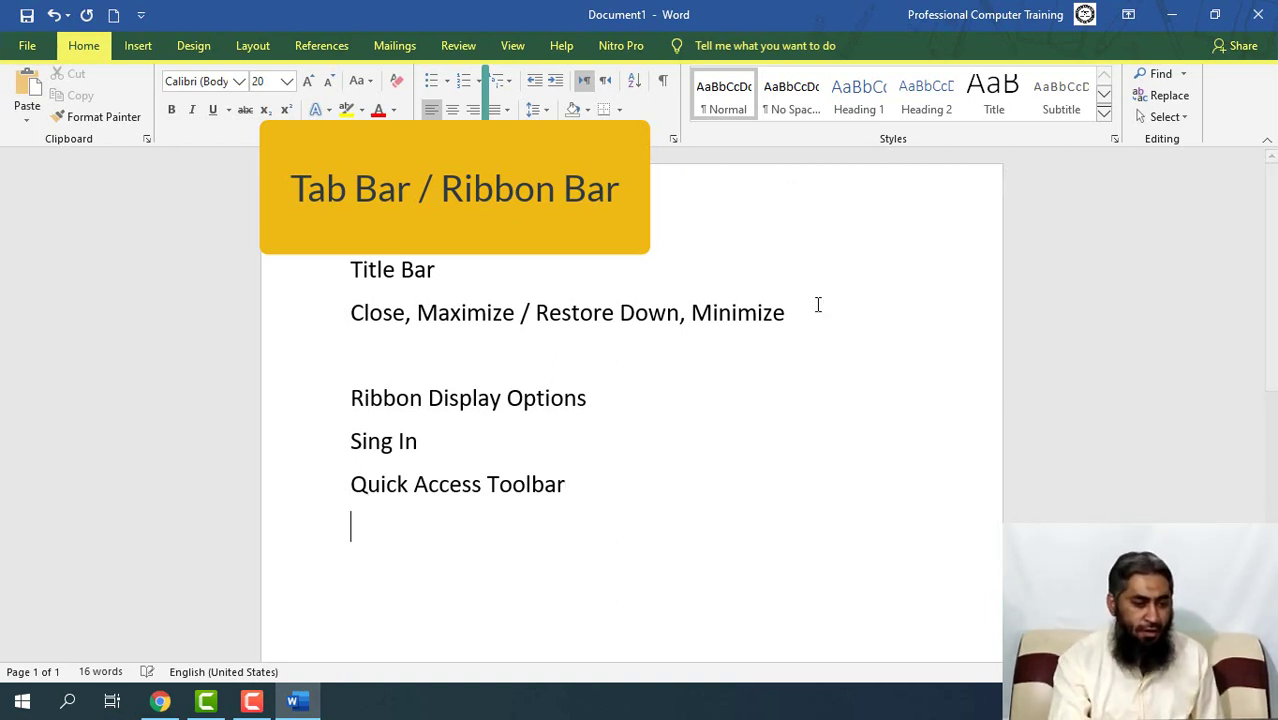
scroll(530, 277, "down", 6)
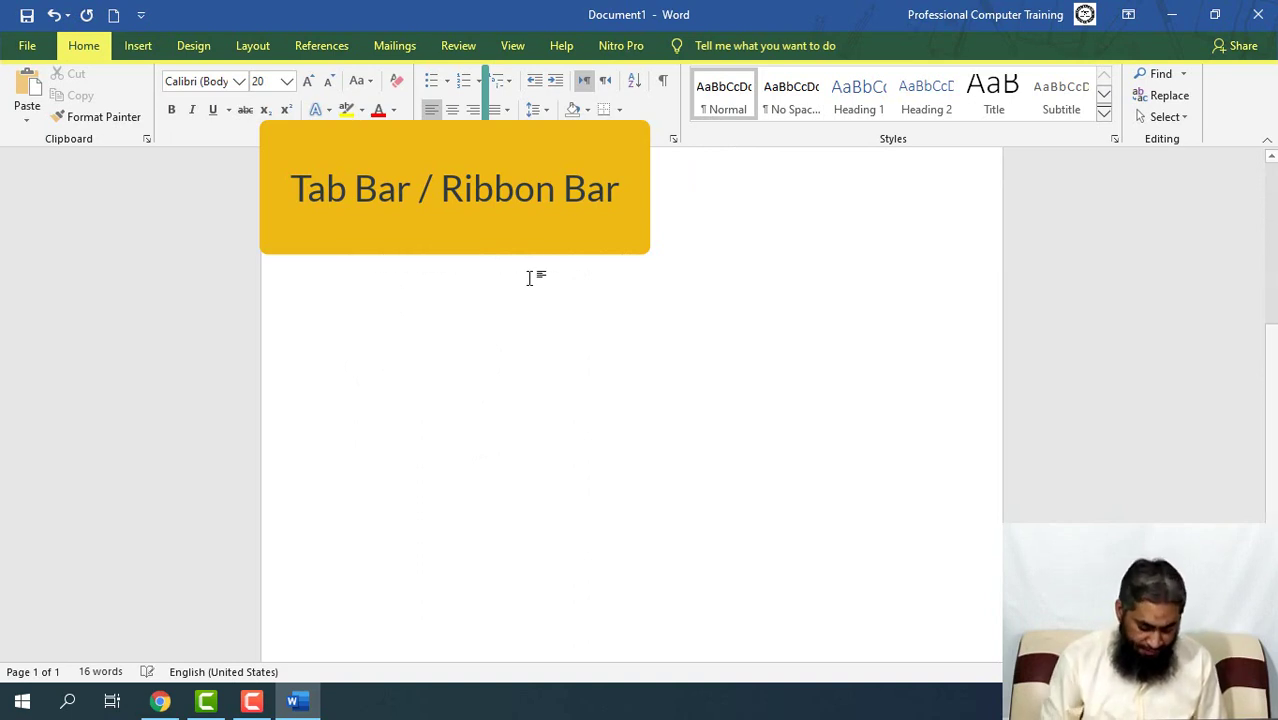
type("Tab Bar / Ribbon Bar")
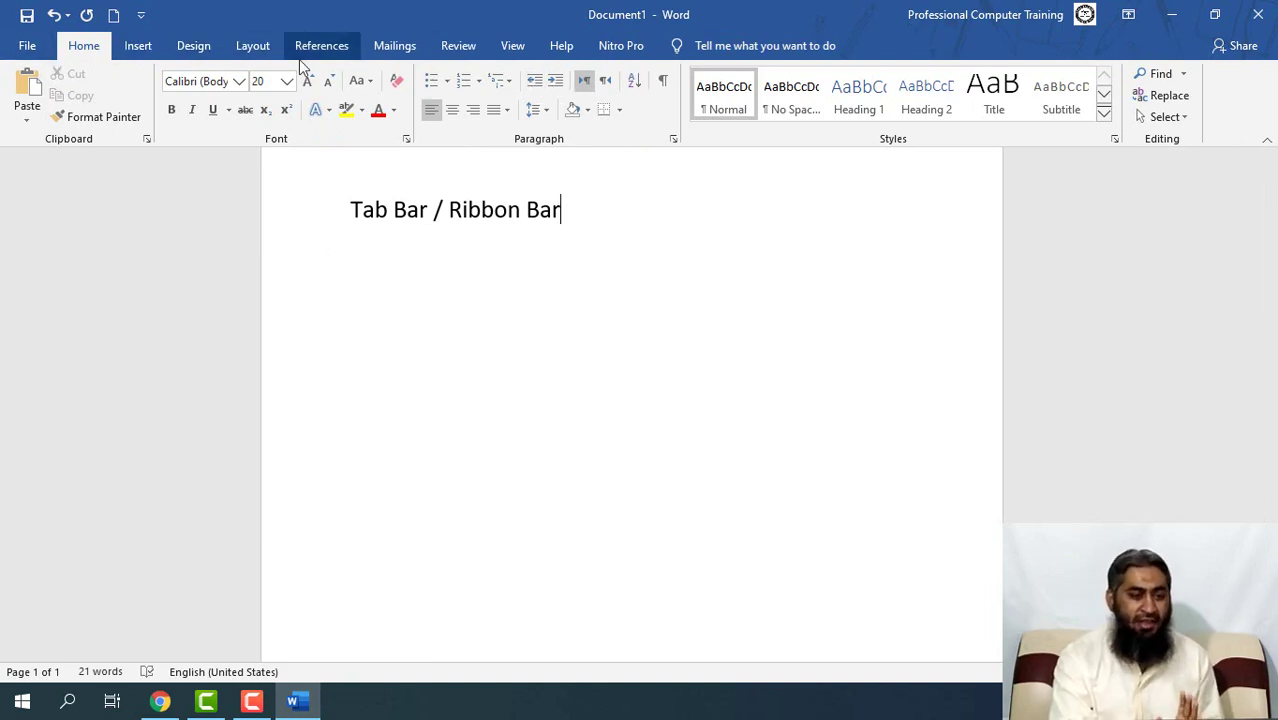
View the File page with its document commands and return to the document
left_click(27, 45)
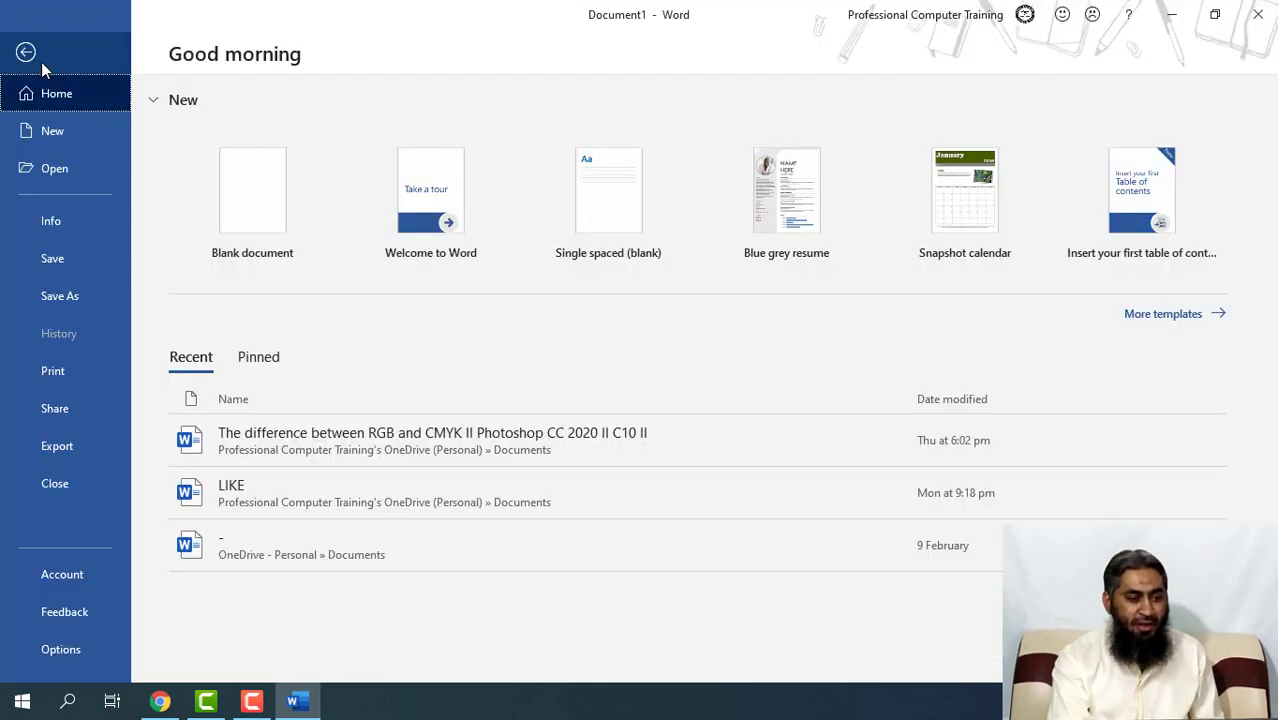
left_click(38, 58)
left_click(22, 52)
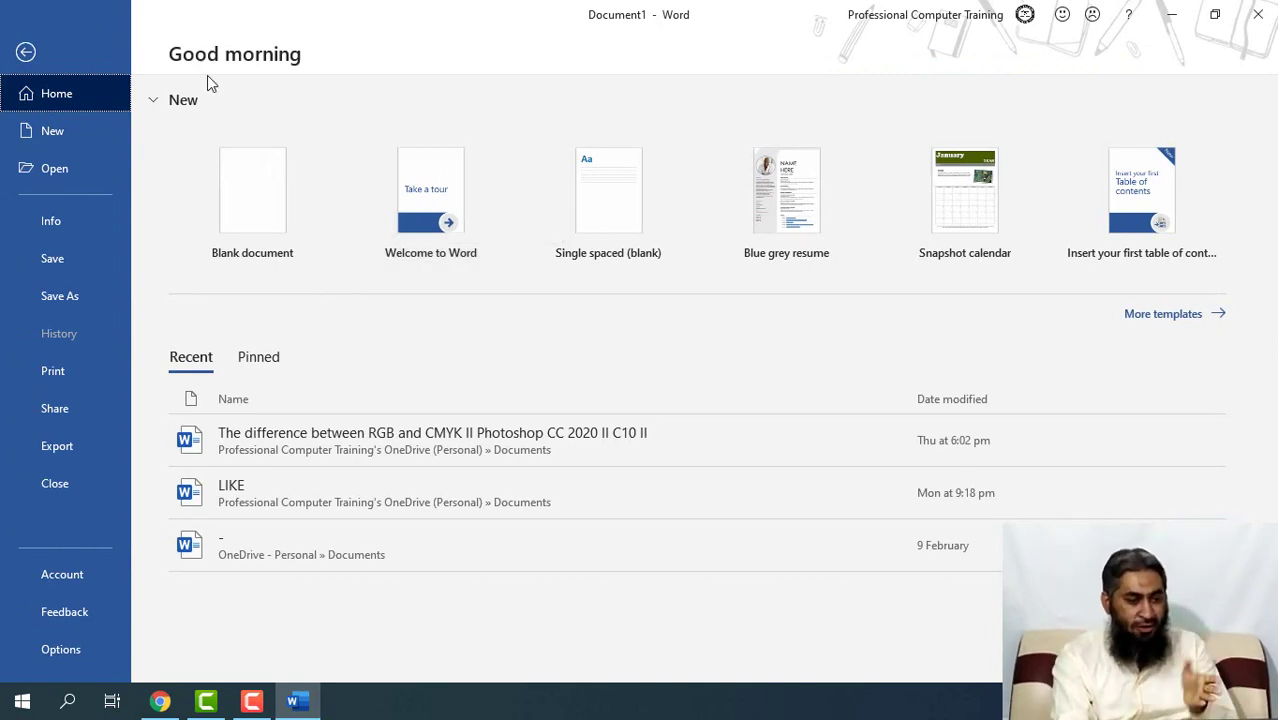
left_click(27, 51)
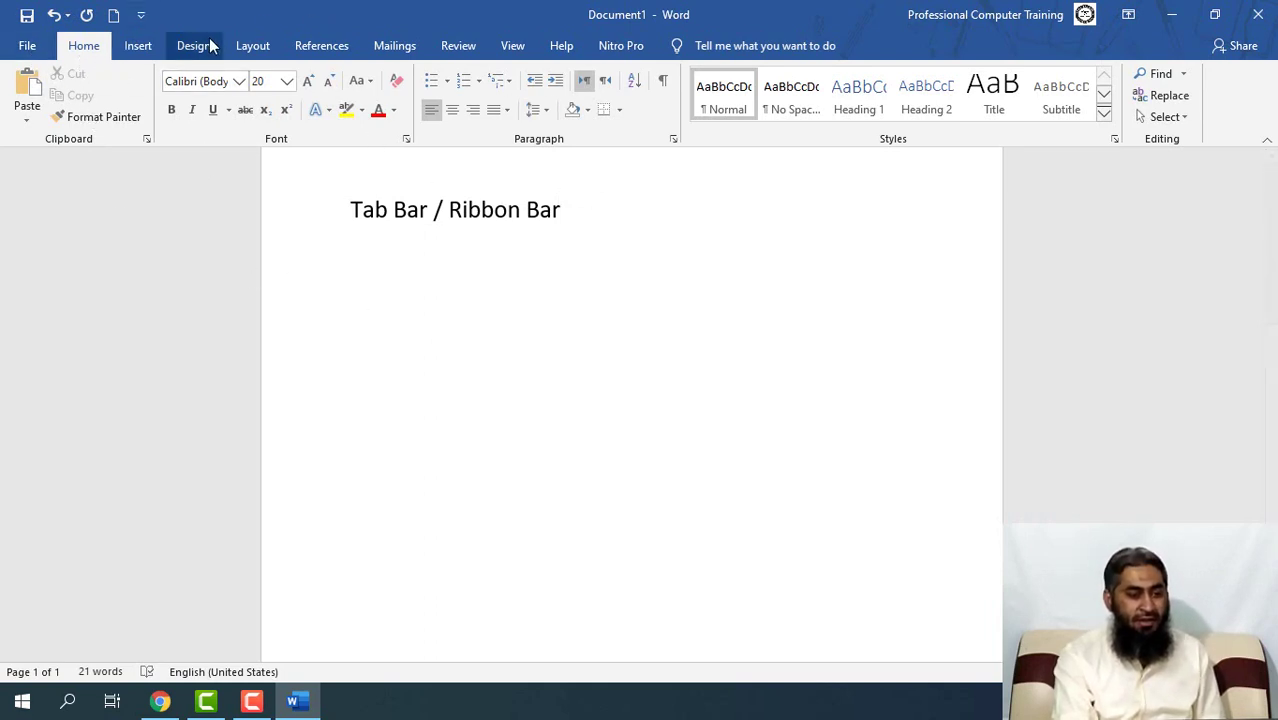
Look through the Insert, Layout and Design commands on the ribbon and return to the Home commands
left_click(152, 48)
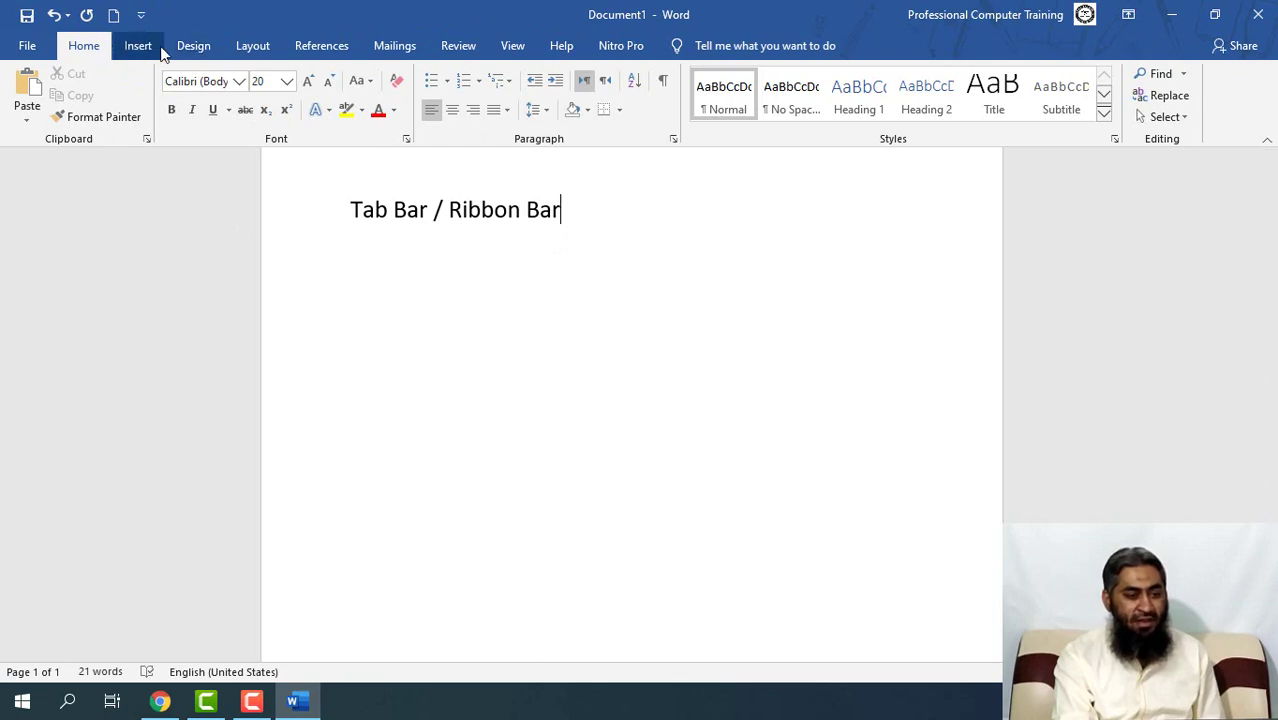
left_click(262, 50)
left_click(98, 45)
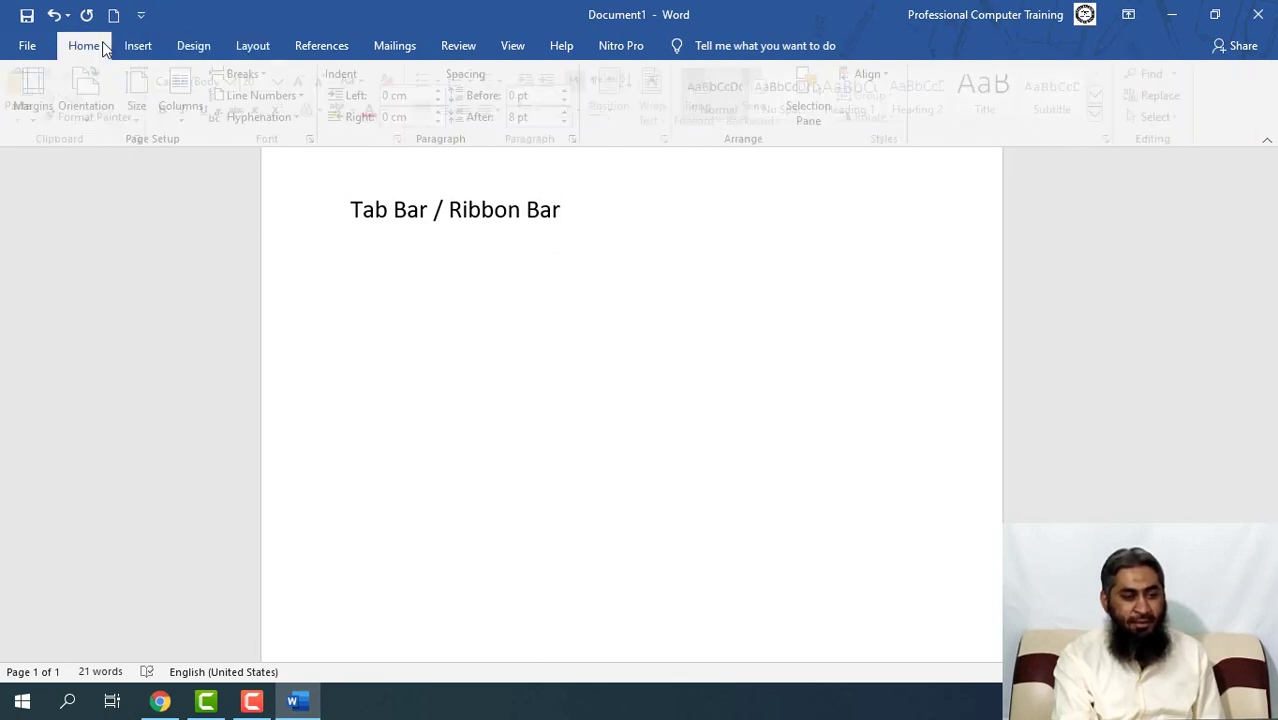
left_click(146, 50)
left_click(193, 48)
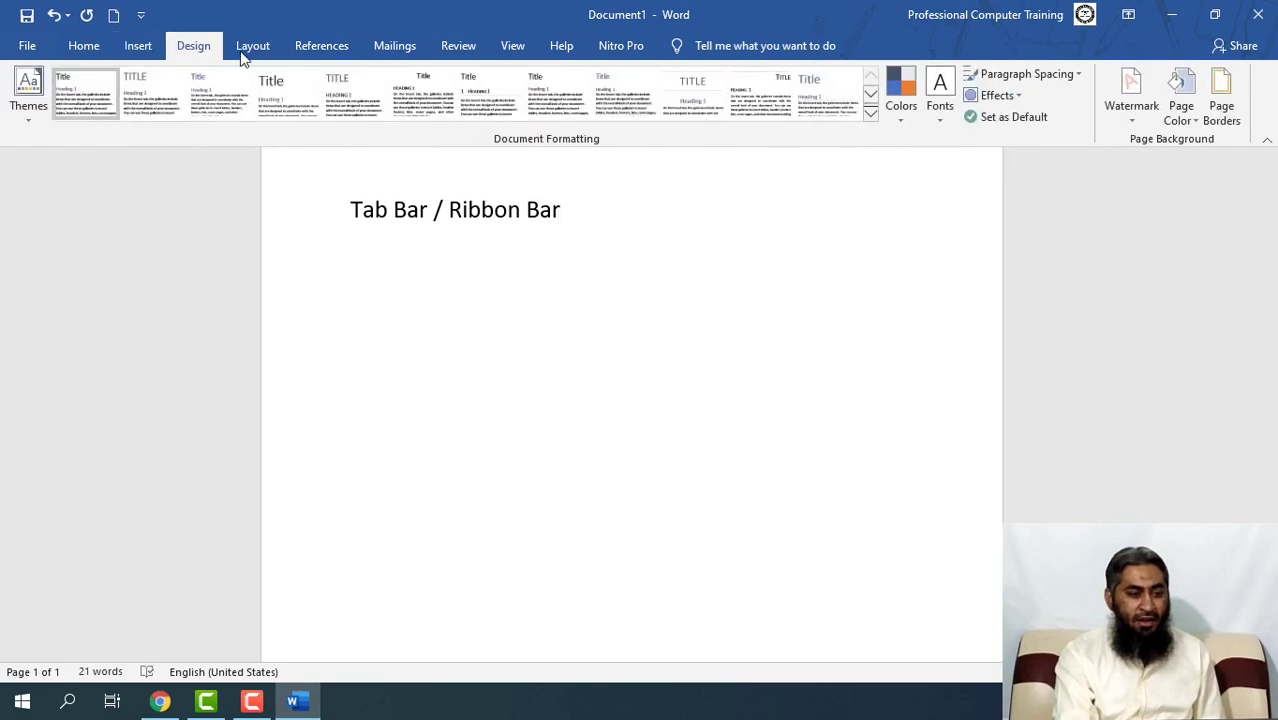
left_click(241, 51)
left_click(89, 48)
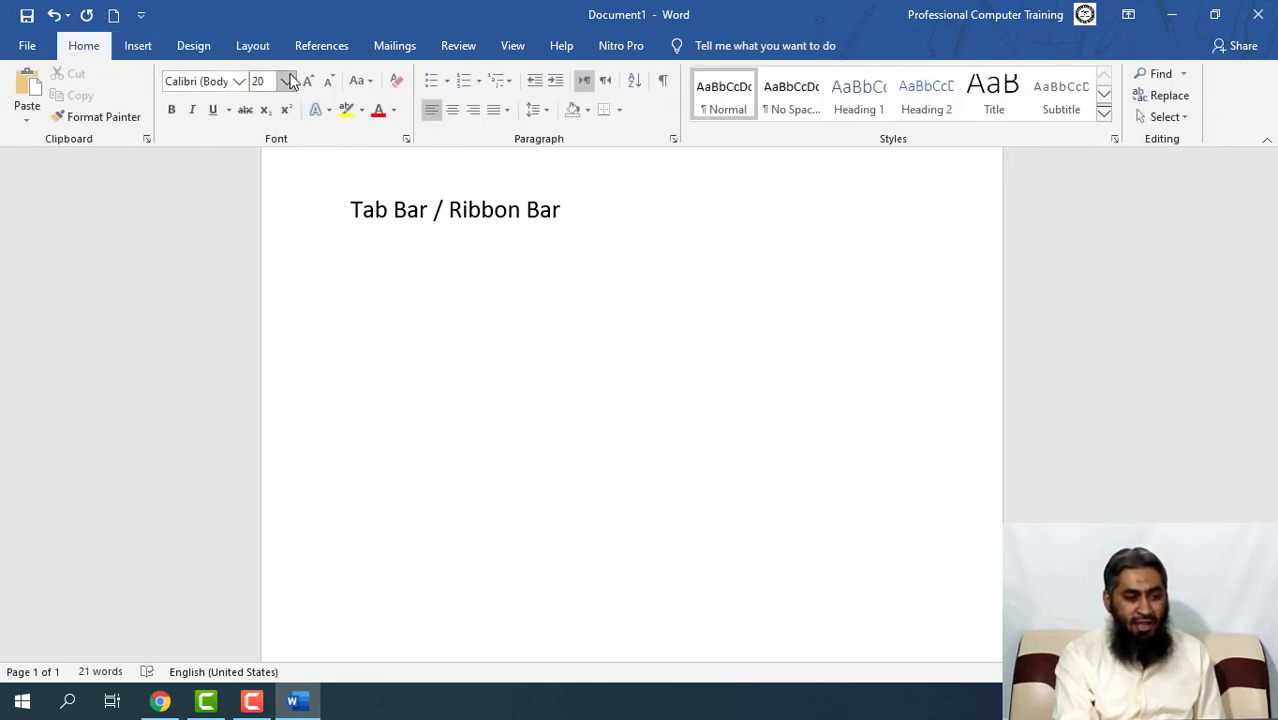
Examine the command groups of the Home and Insert ribbons, ending on Home
left_click(95, 45)
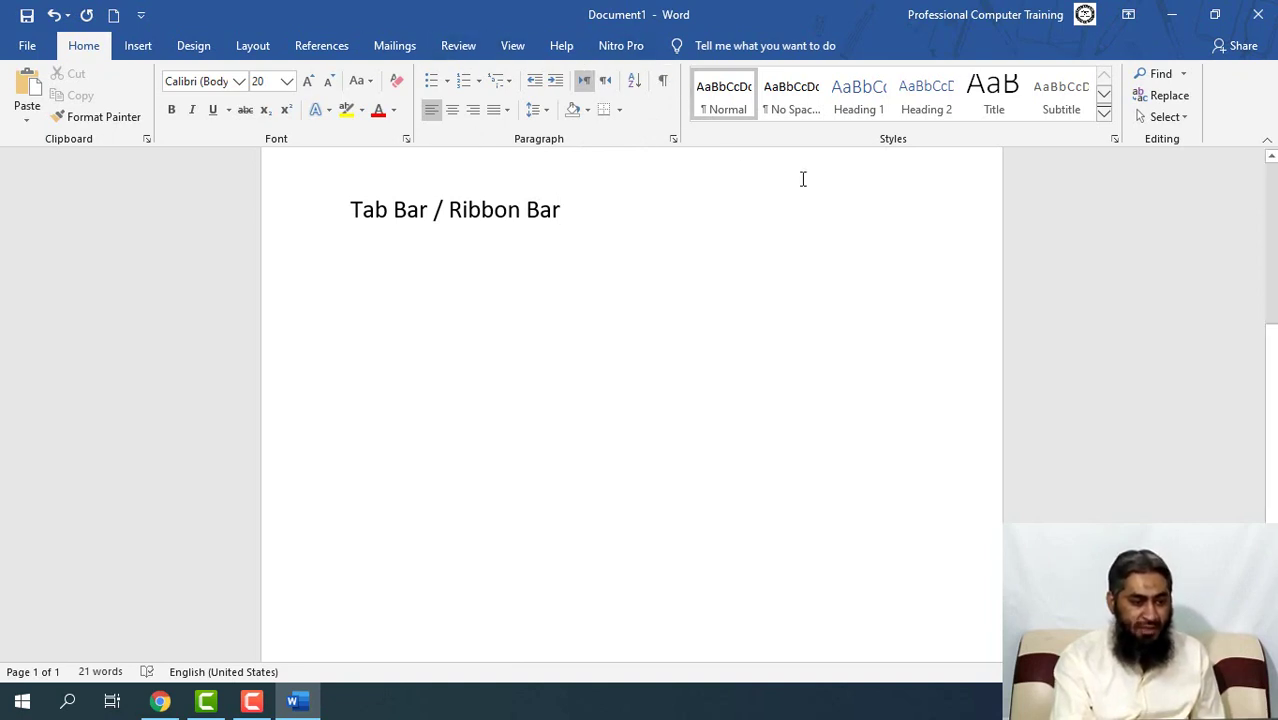
left_click(142, 48)
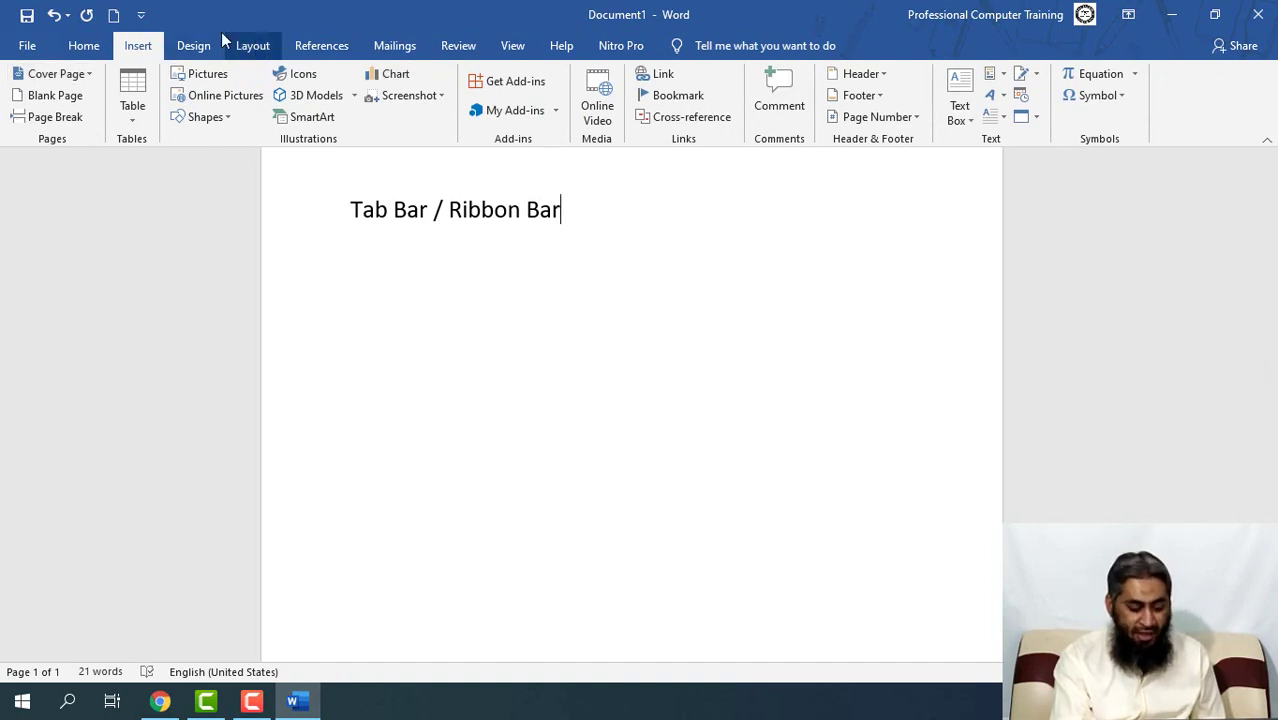
left_click(92, 46)
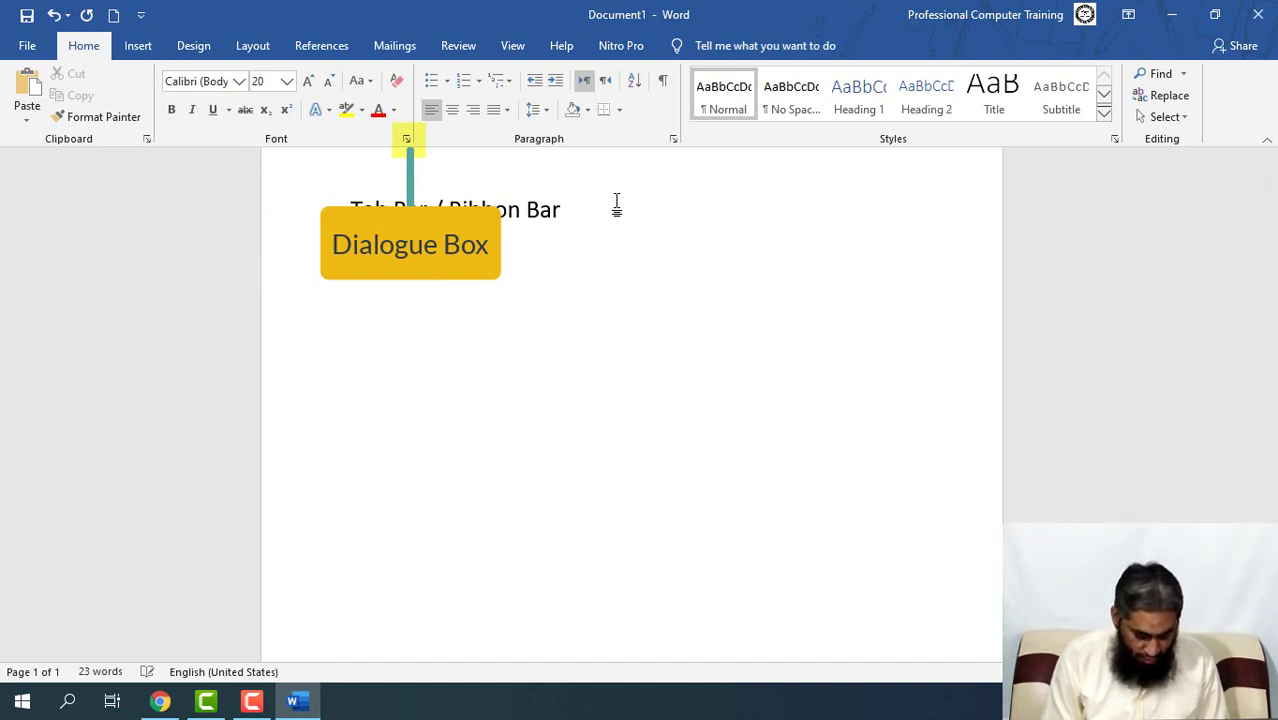
Write "Dialogue Box Button" on the line below "Tab Bar / Ribbon Bar"
type("O")
key("BackSpace")
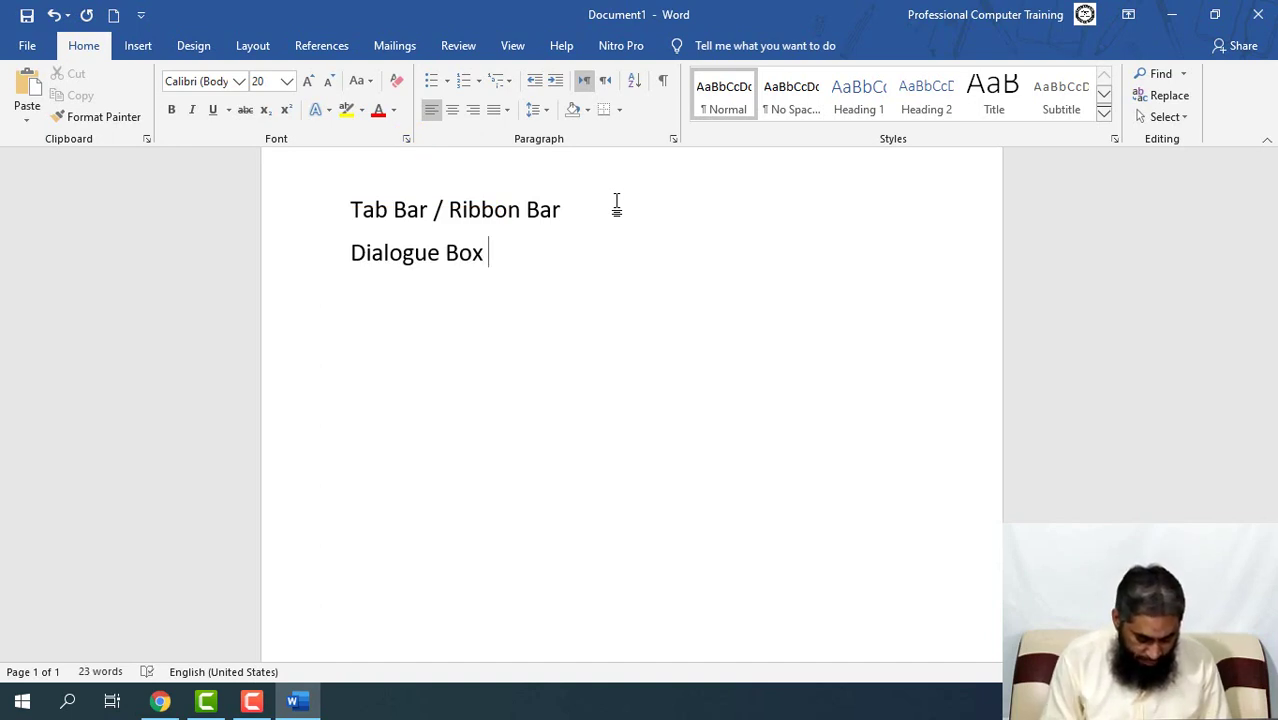
type("Button")
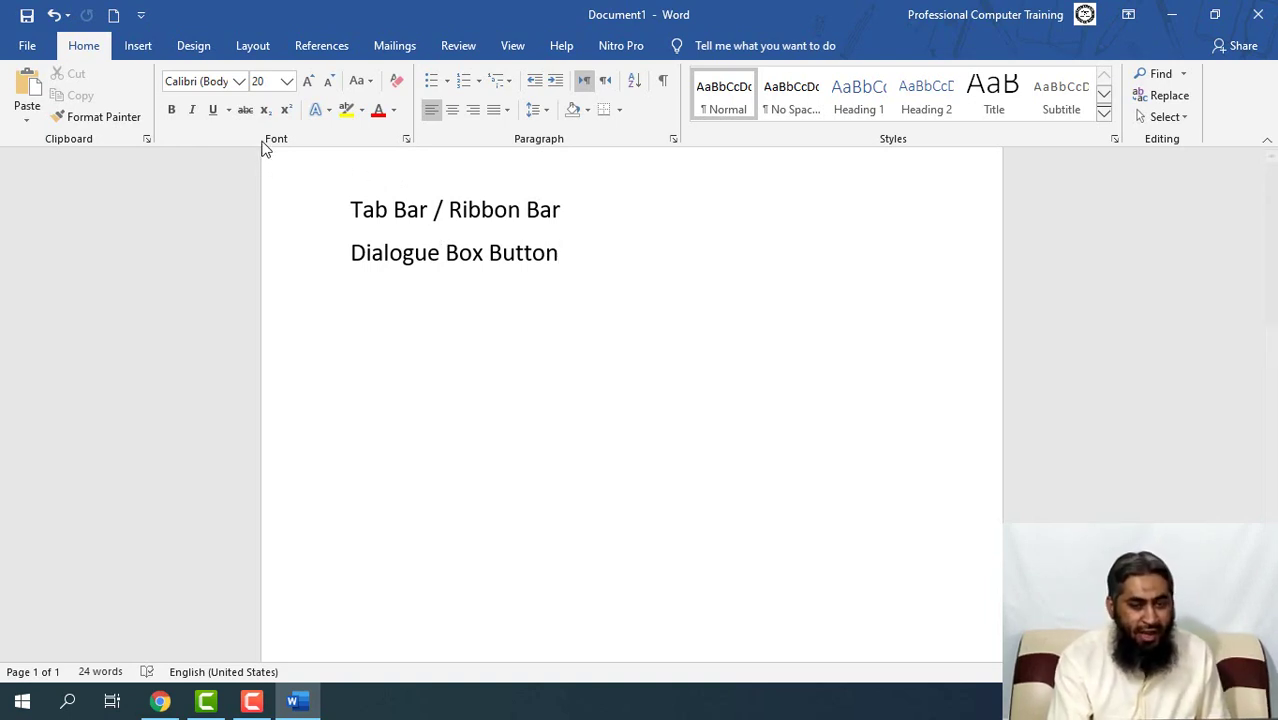
View the full Font settings dialog, moving it clear of the text, and close it without changing anything
left_click(411, 143)
left_click_drag(414, 76, 715, 56)
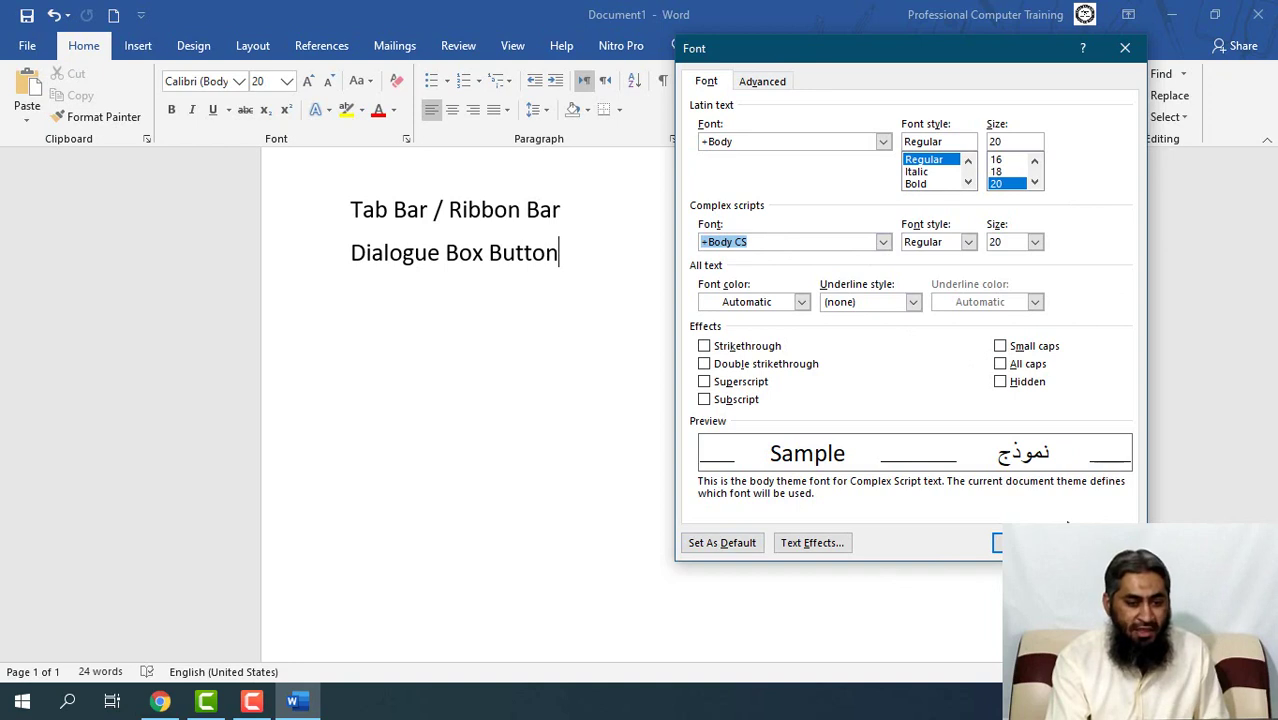
left_click(1104, 543)
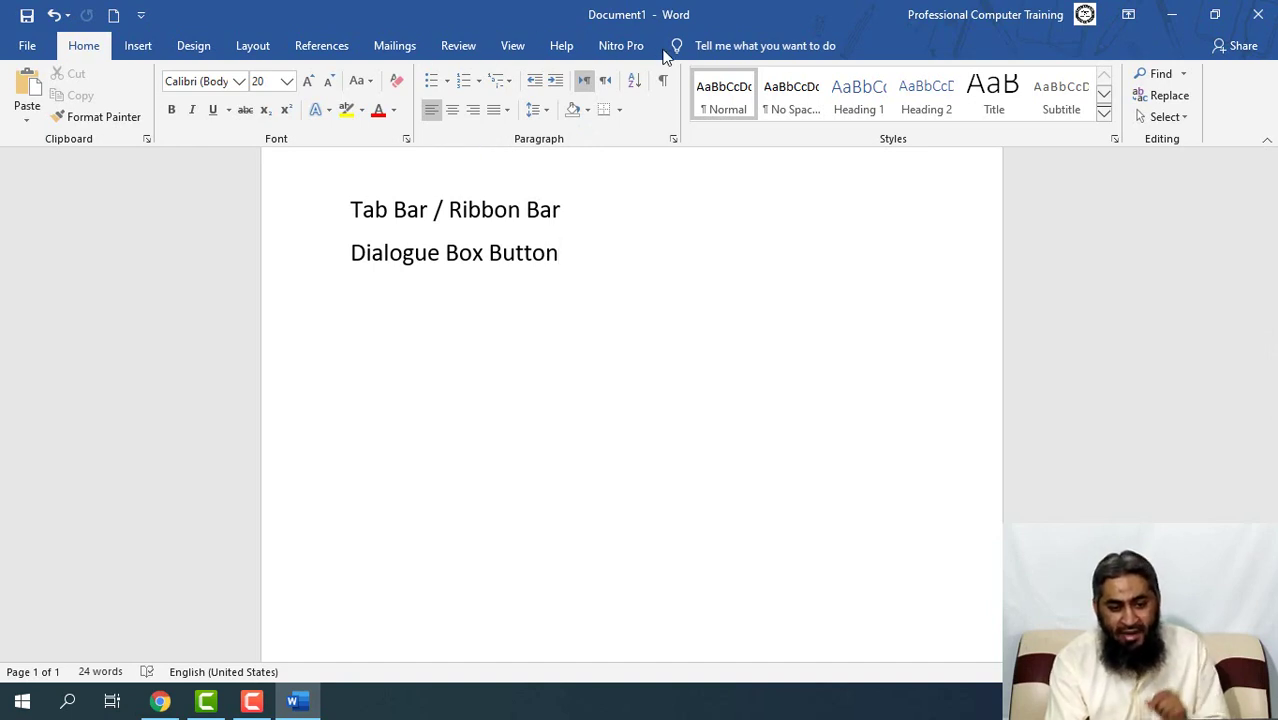
View the Paragraph dialog's indent and spacing settings beside the text and cancel it
left_click(674, 142)
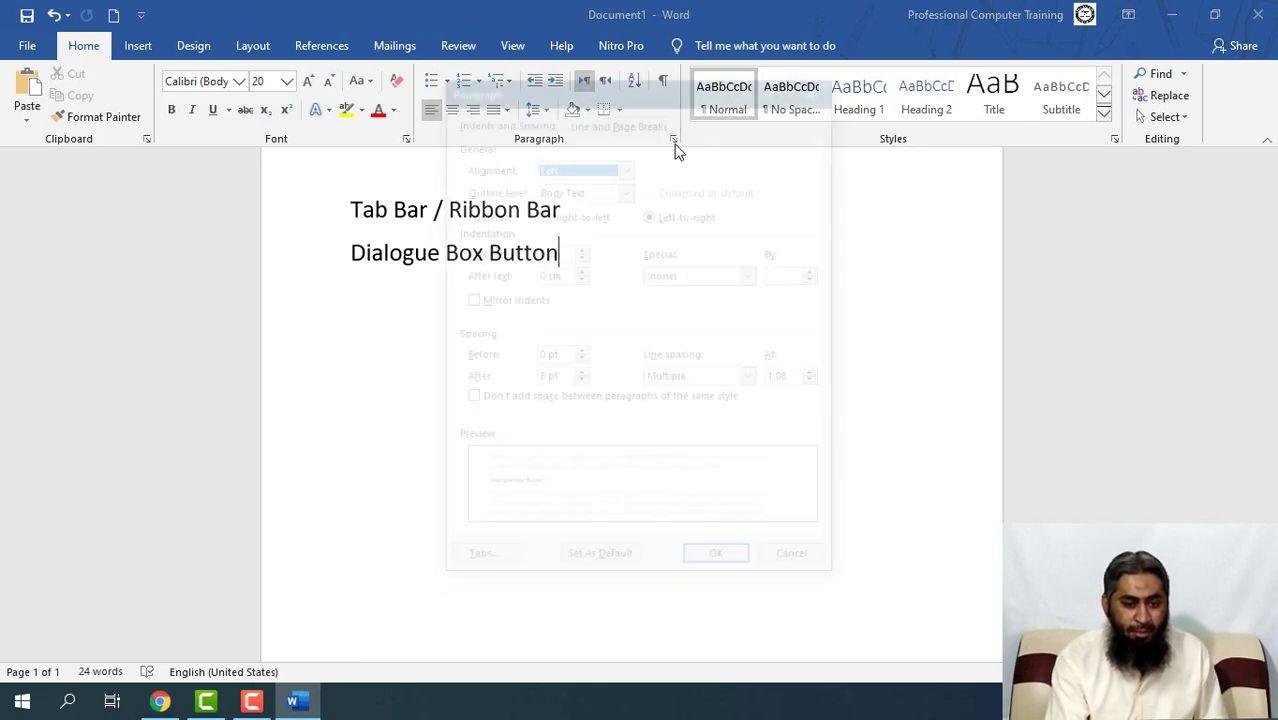
left_click_drag(690, 102, 955, 160)
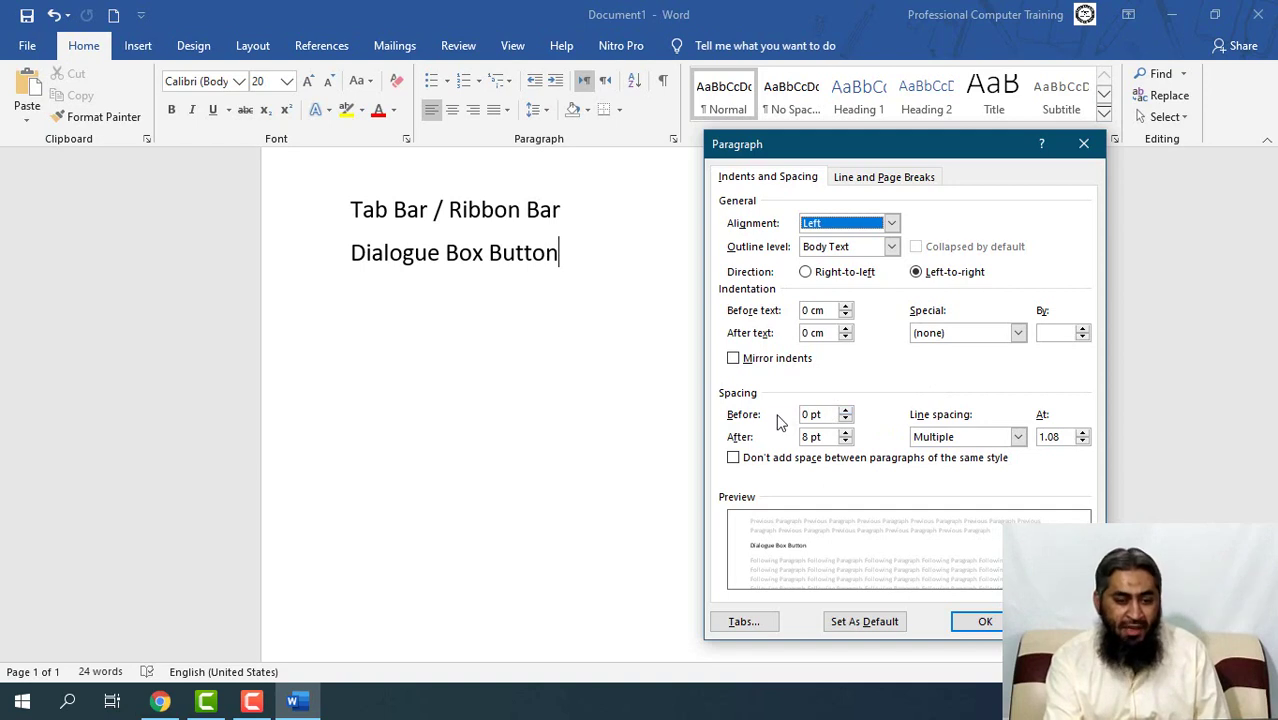
left_click(1061, 621)
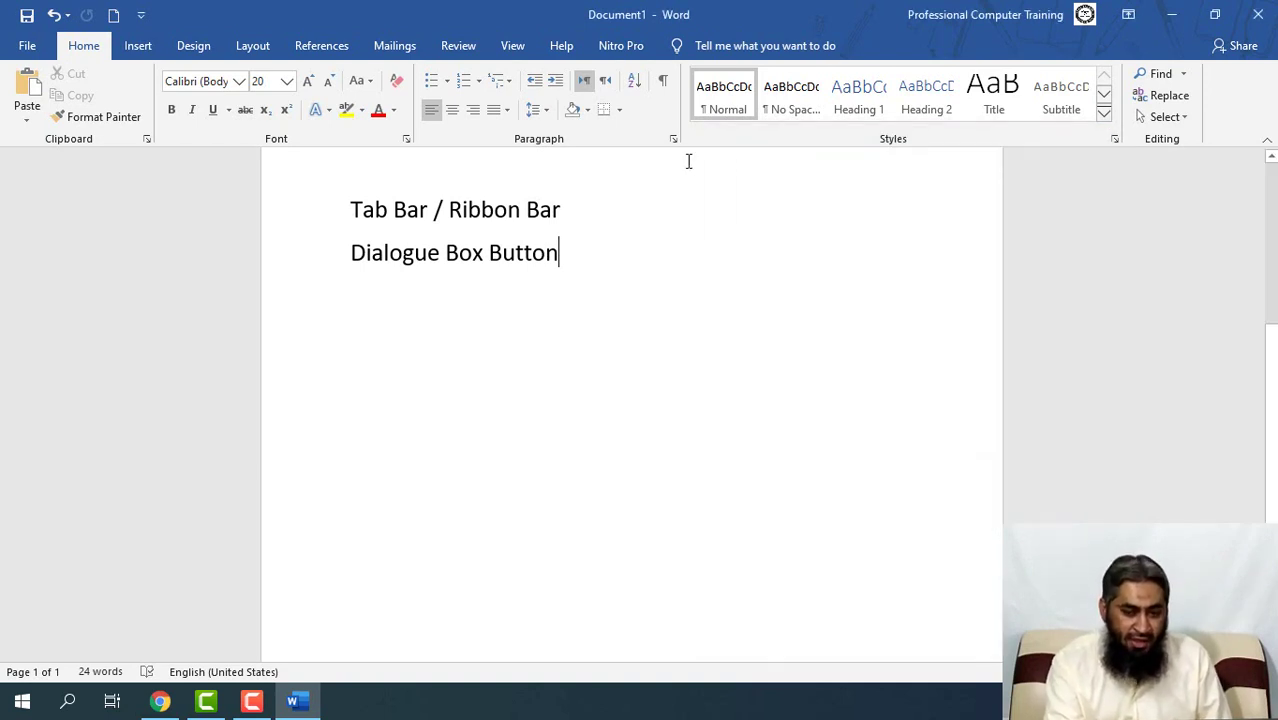
Start a new empty line below "Dialogue Box Button"
scroll(490, 399, "up", 5)
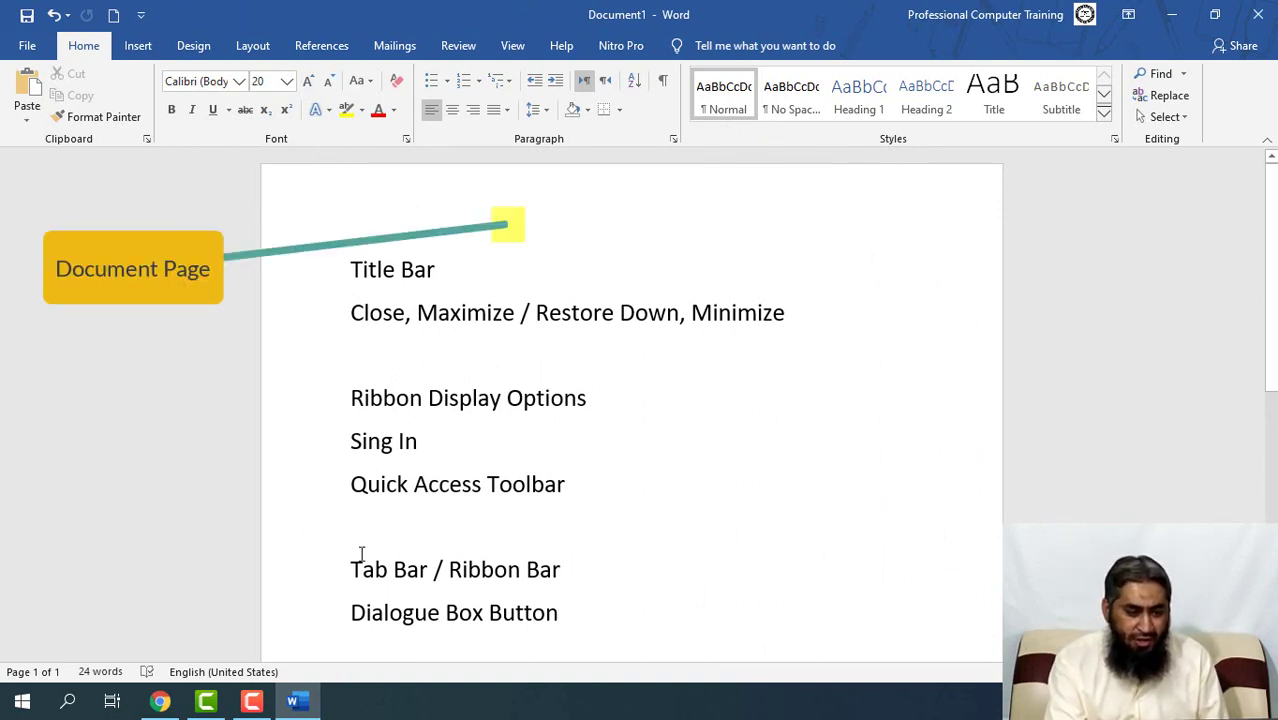
scroll(616, 351, "down", 3)
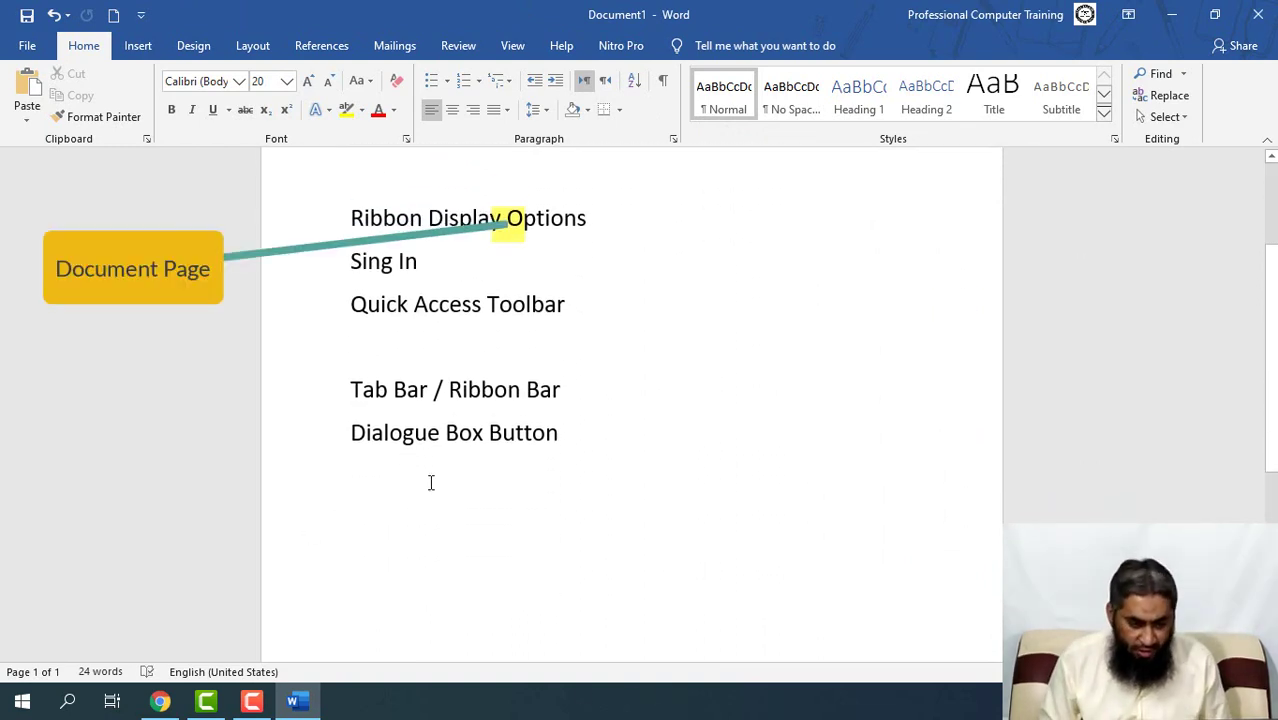
left_click(637, 430)
key("Return")
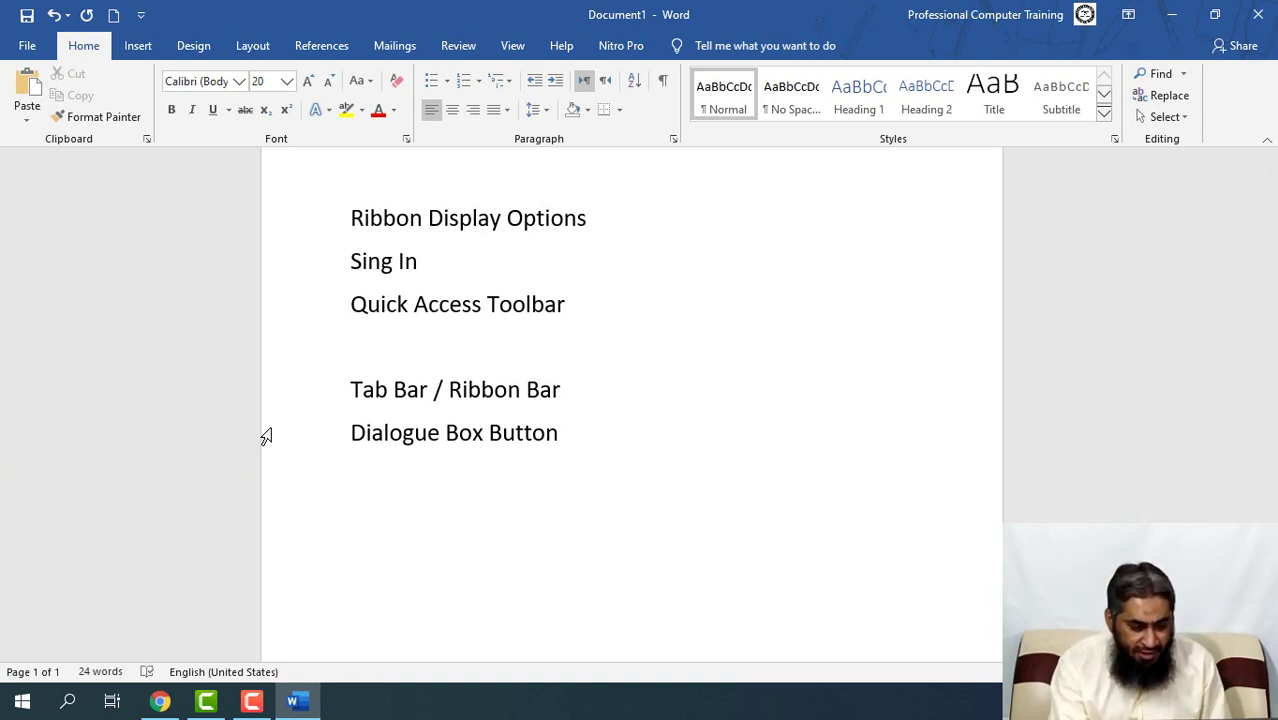
scroll(600, 540, "down", 2)
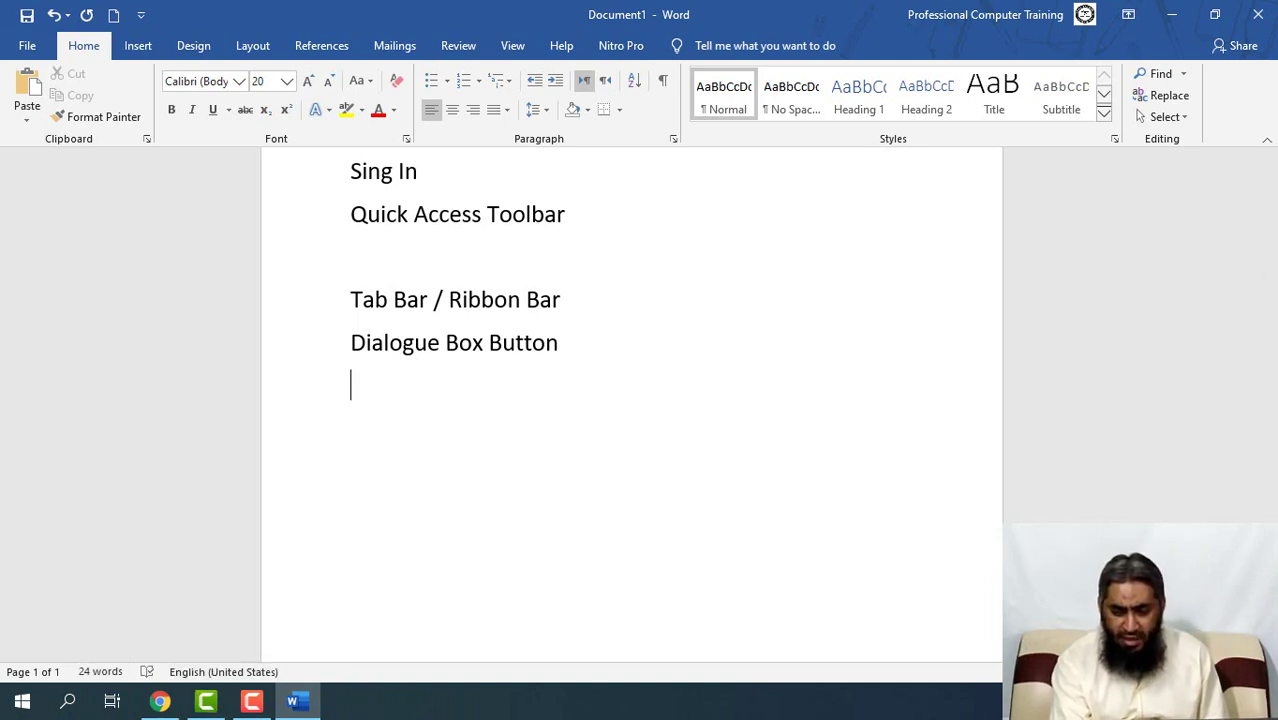
Zoom in and out on the page and look through the document down to its end and back to the start
scroll(640, 400, "up", 10)
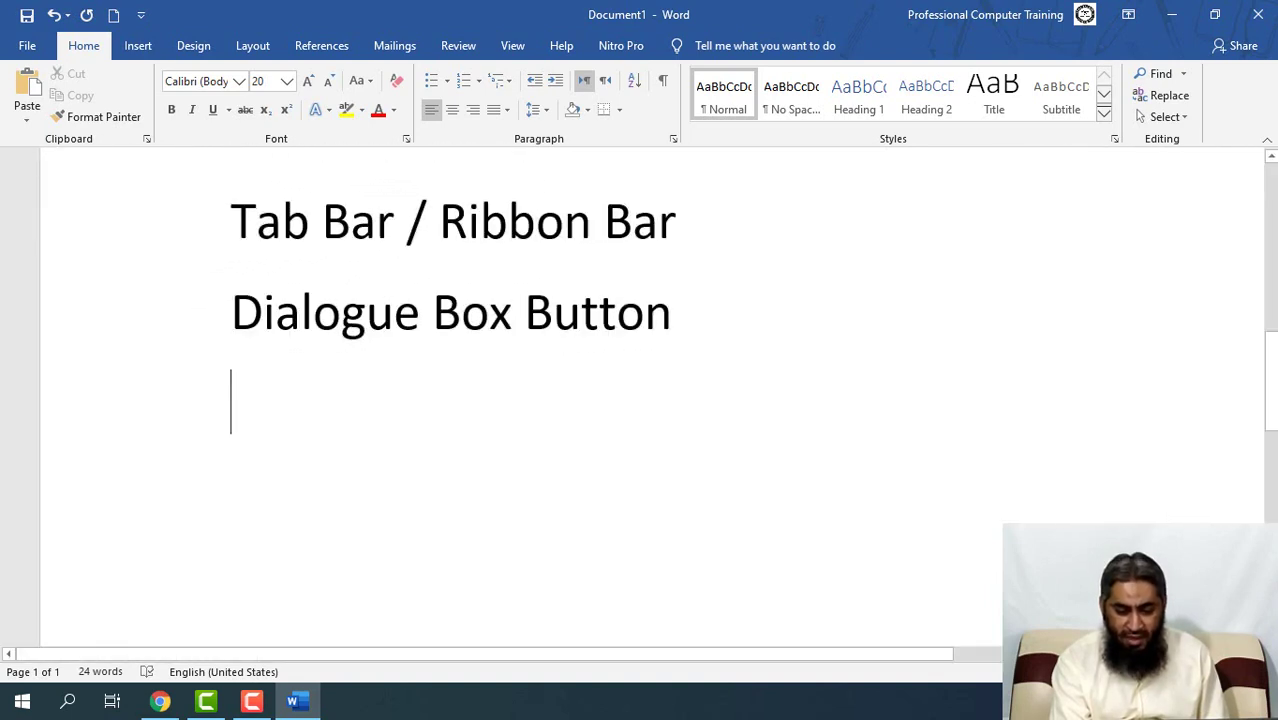
scroll(640, 400, "down", 8)
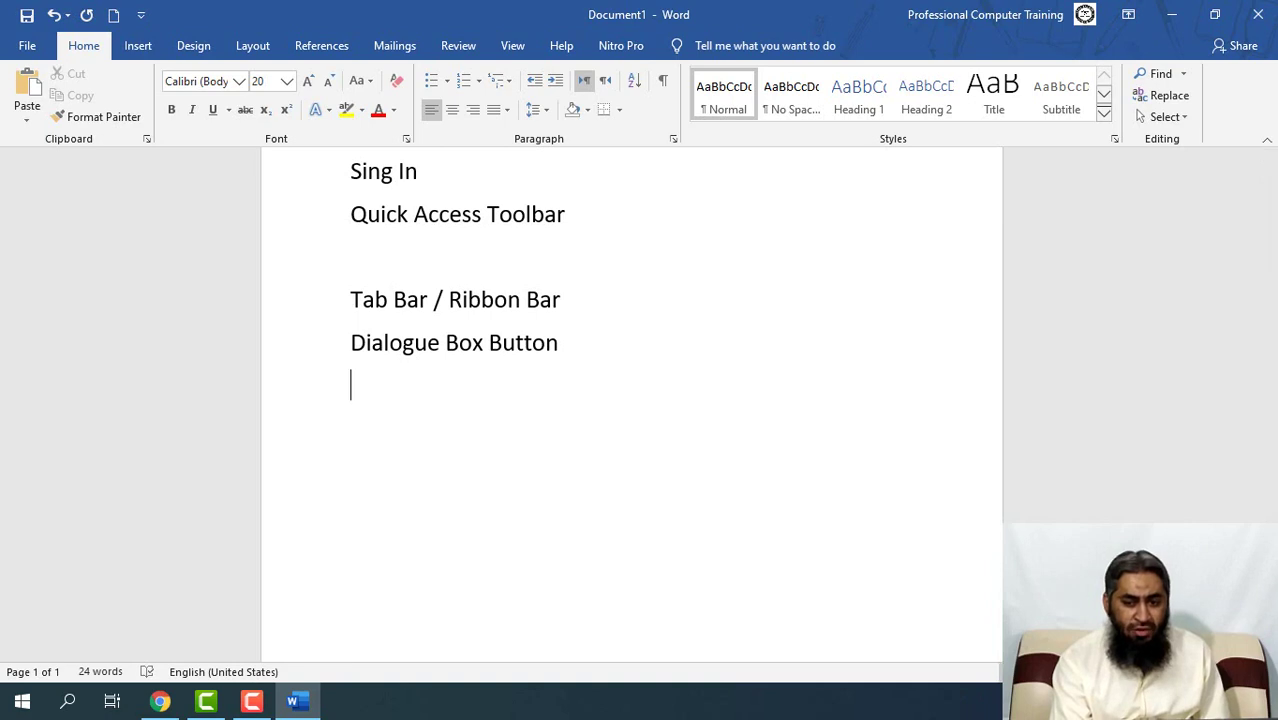
scroll(866, 510, "up", 3)
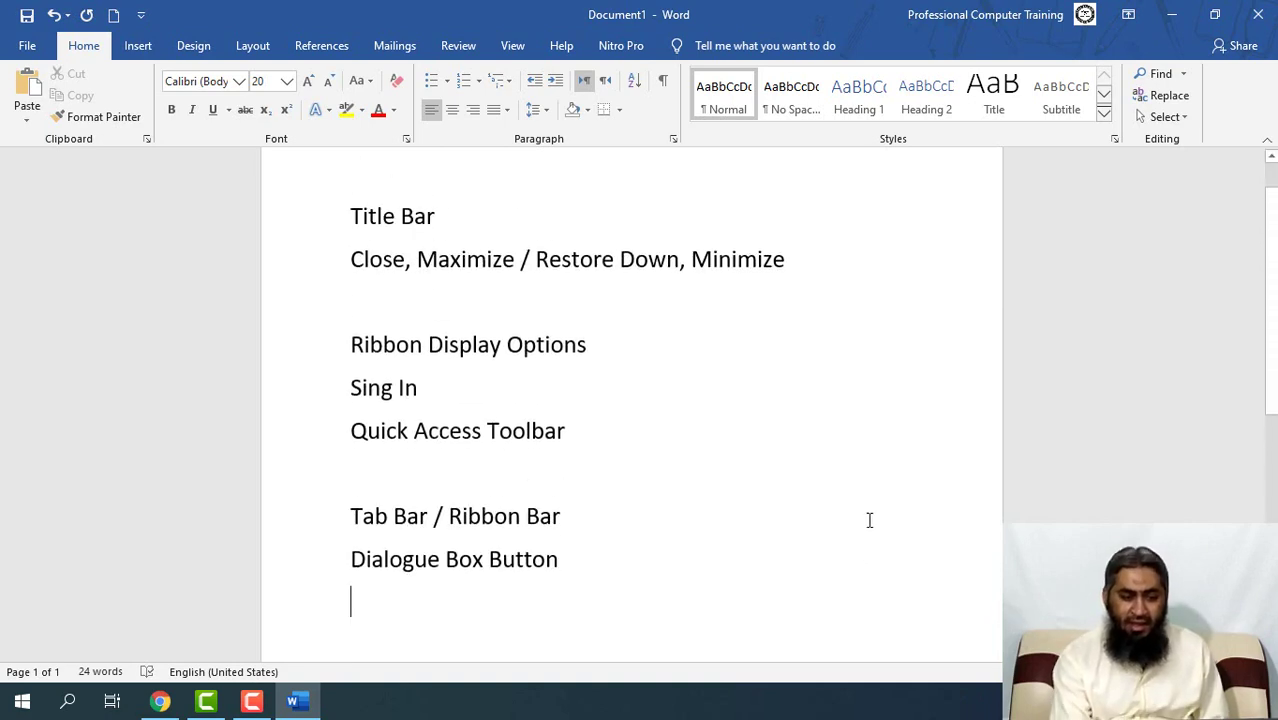
scroll(869, 520, "up", 1)
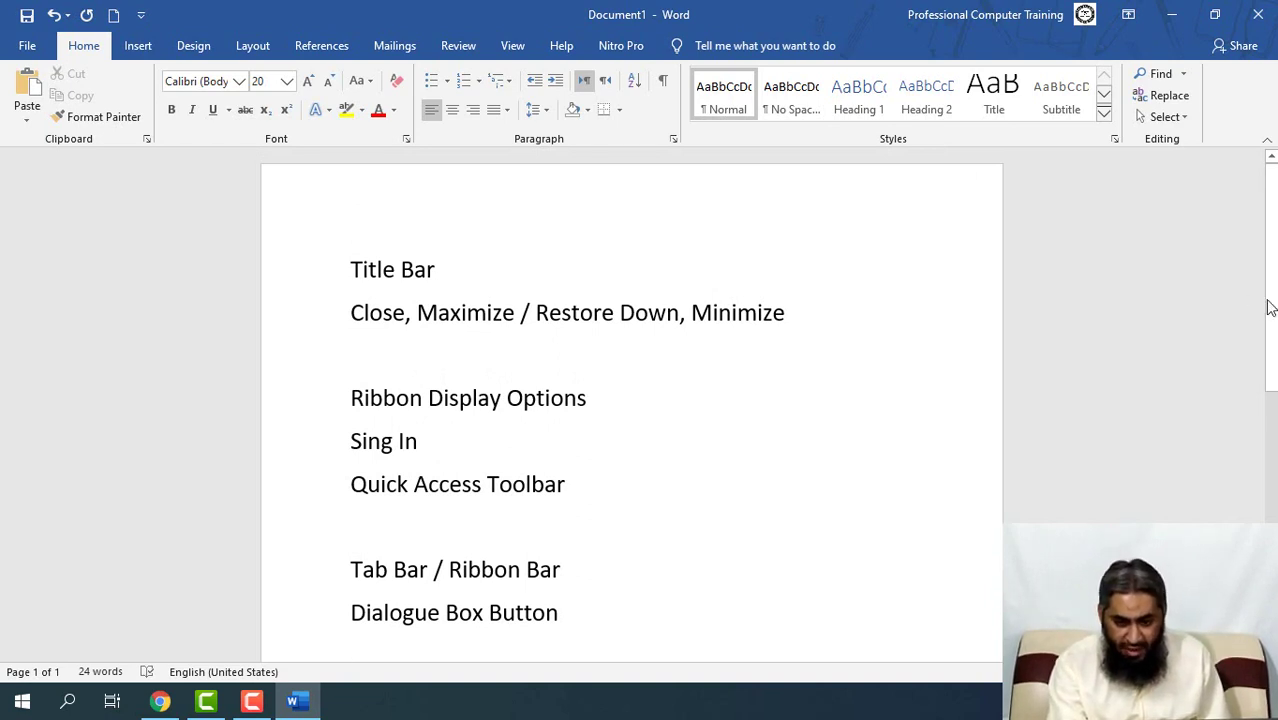
mouse_move(1271, 305)
left_mouse_down()
mouse_move(1271, 561)
mouse_move(1271, 304)
mouse_move(1271, 542)
left_mouse_up()
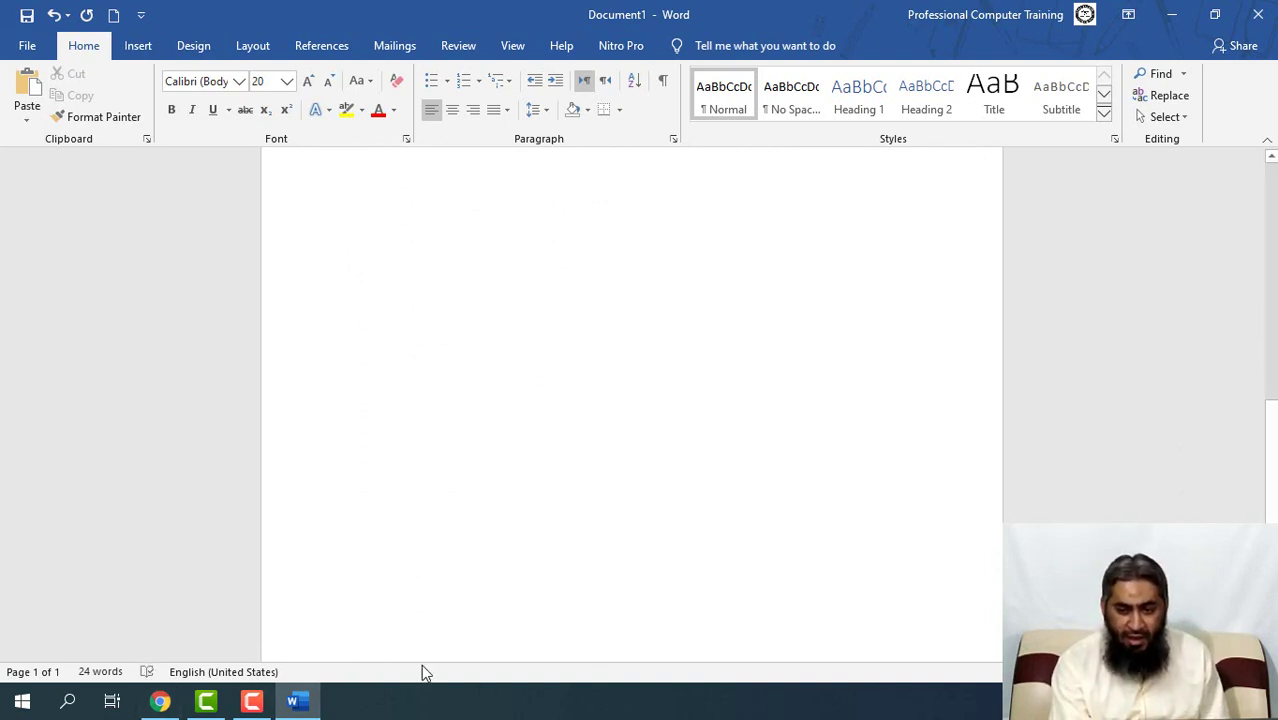
left_click_drag(1271, 498, 1271, 259)
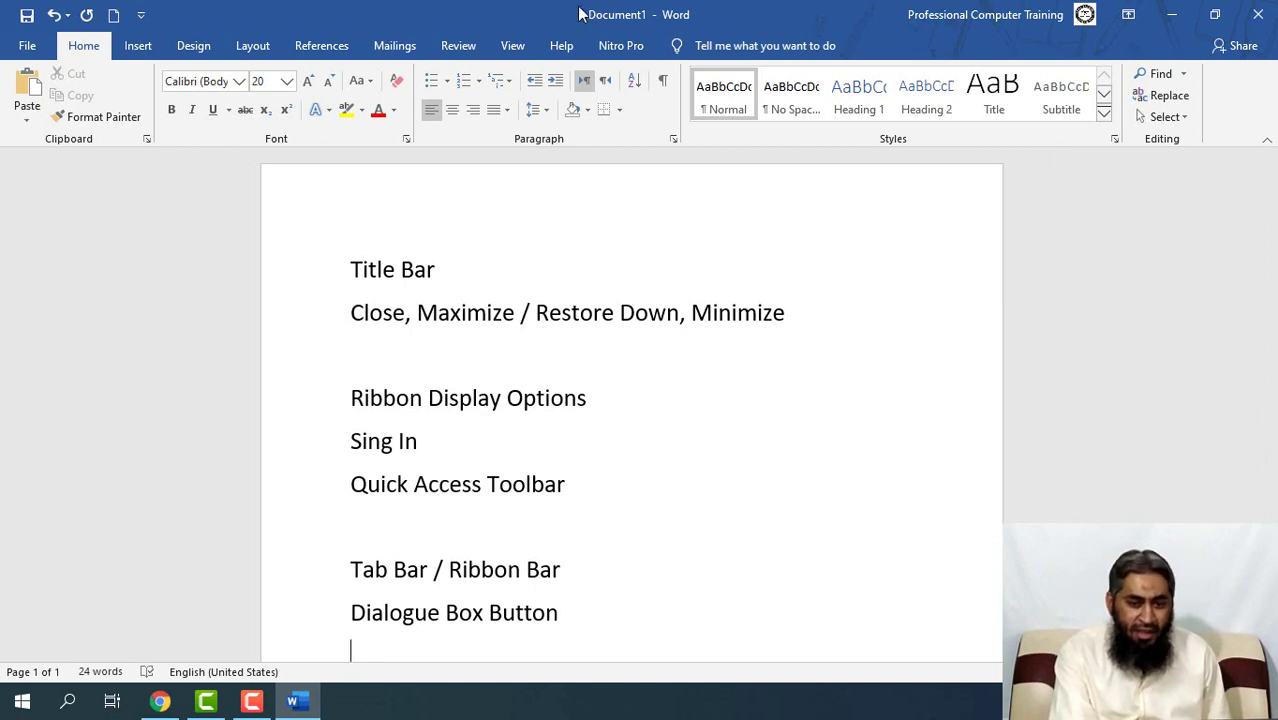
Search Word's commands for "page" using the Tell Me feature
left_click(720, 45)
key("Escape")
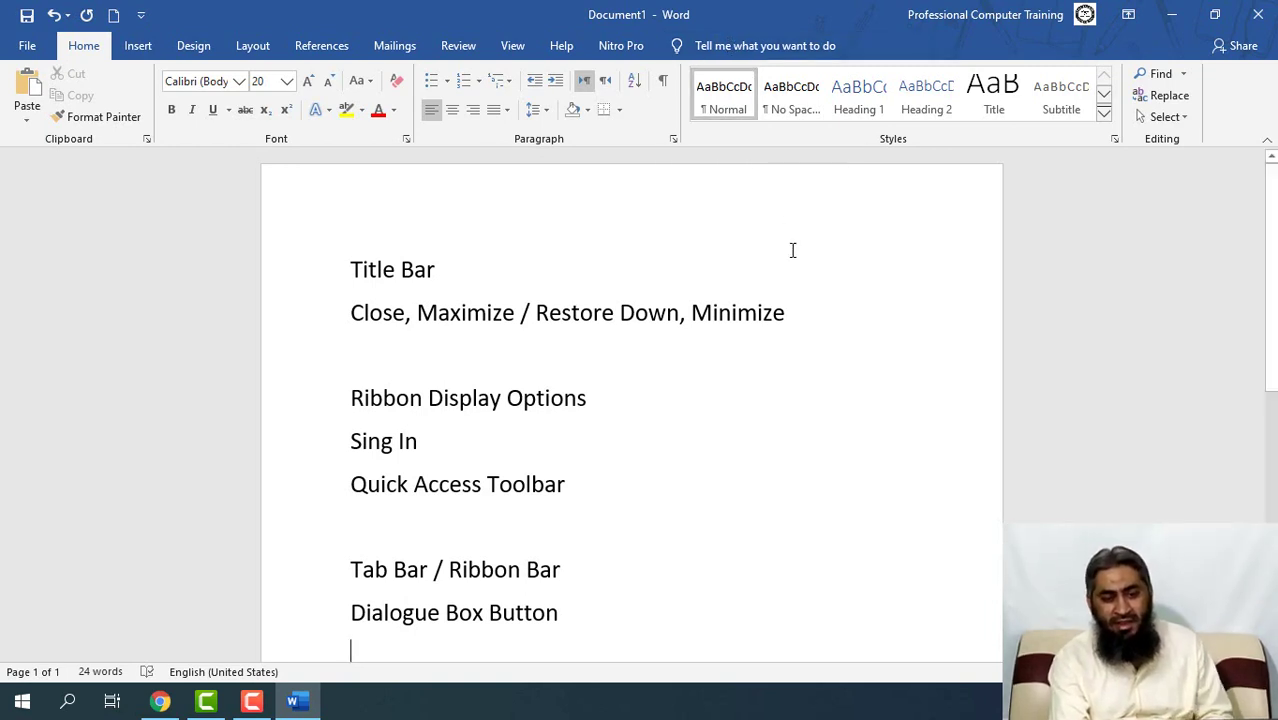
left_click(775, 47)
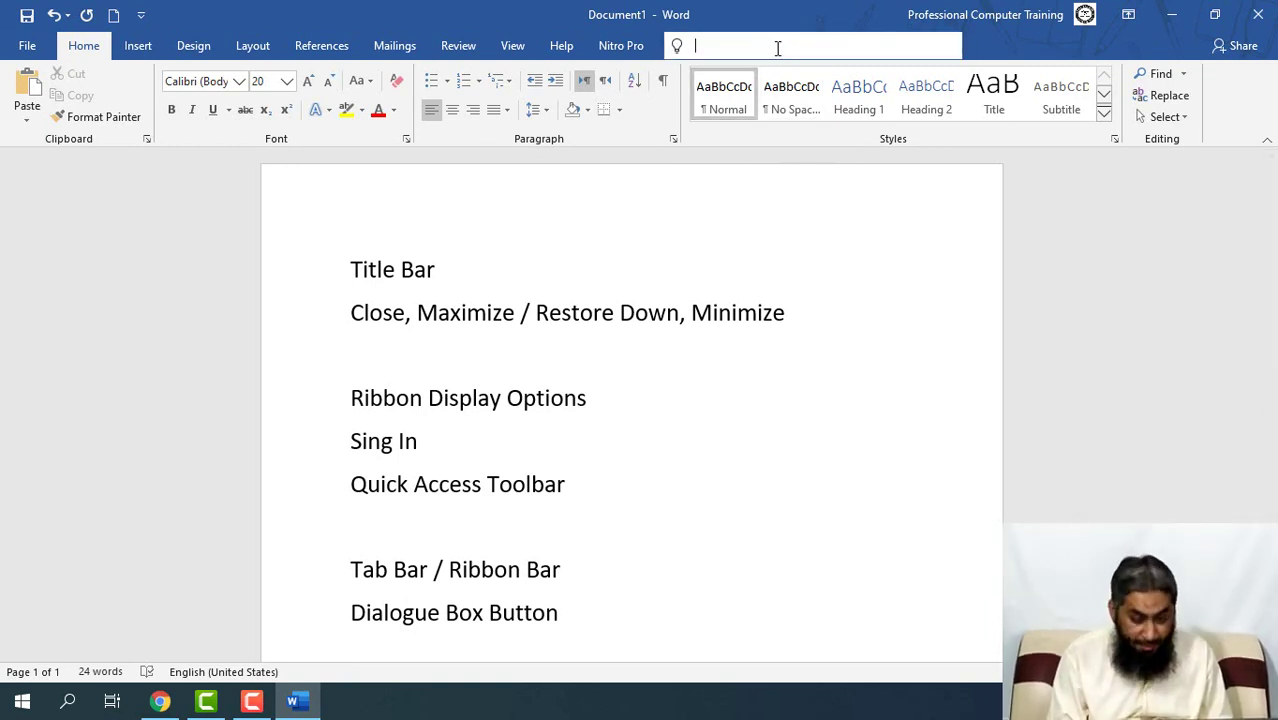
type("page")
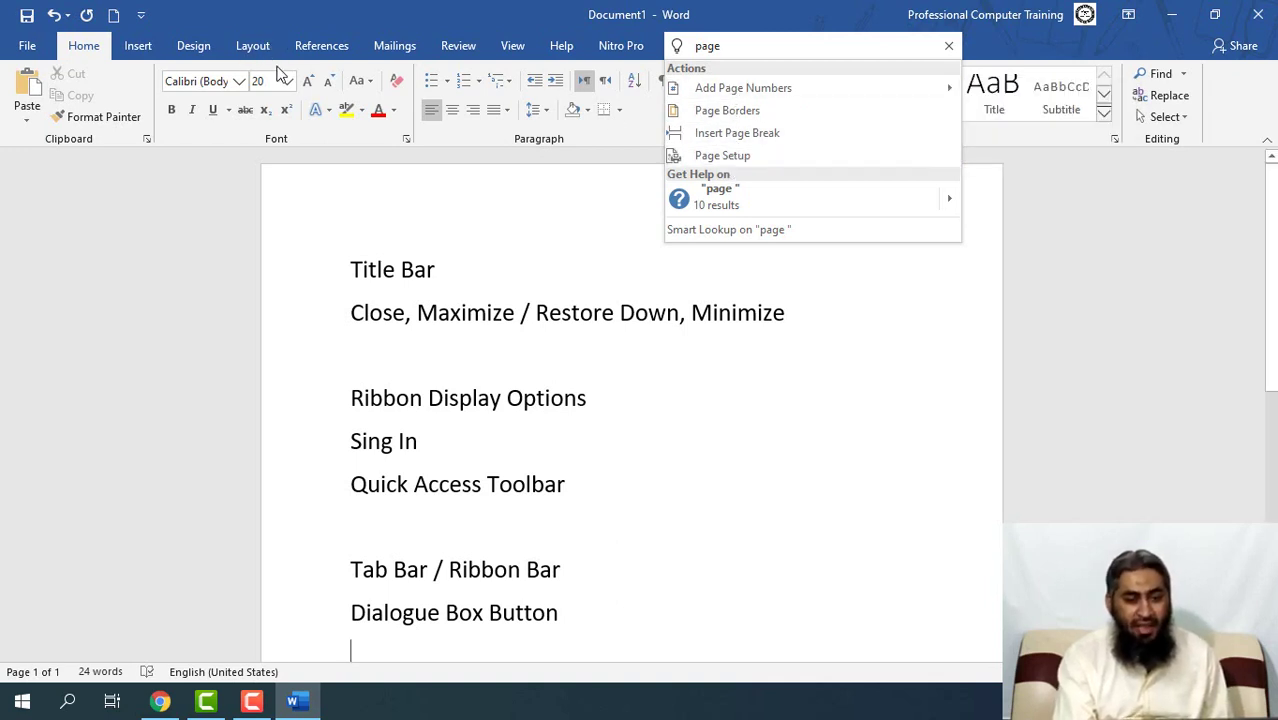
Replace the command search term with "aligment"
left_click_drag(753, 47, 678, 51)
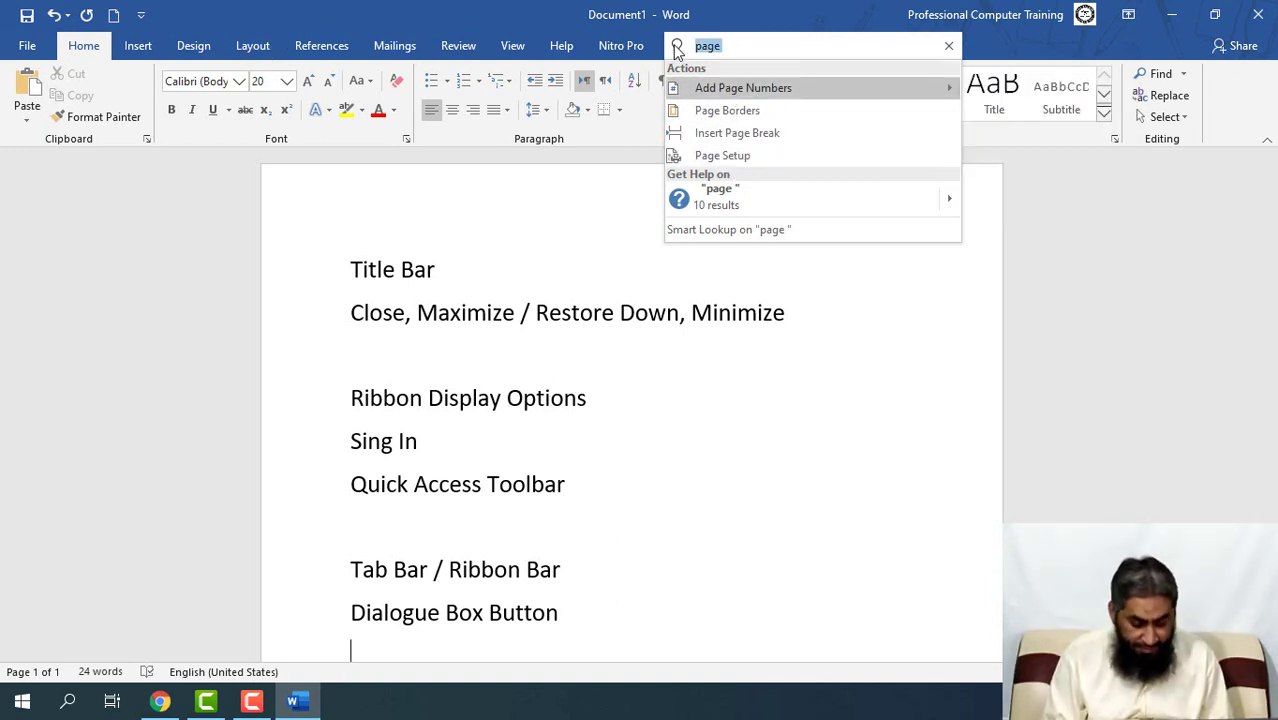
type("alig")
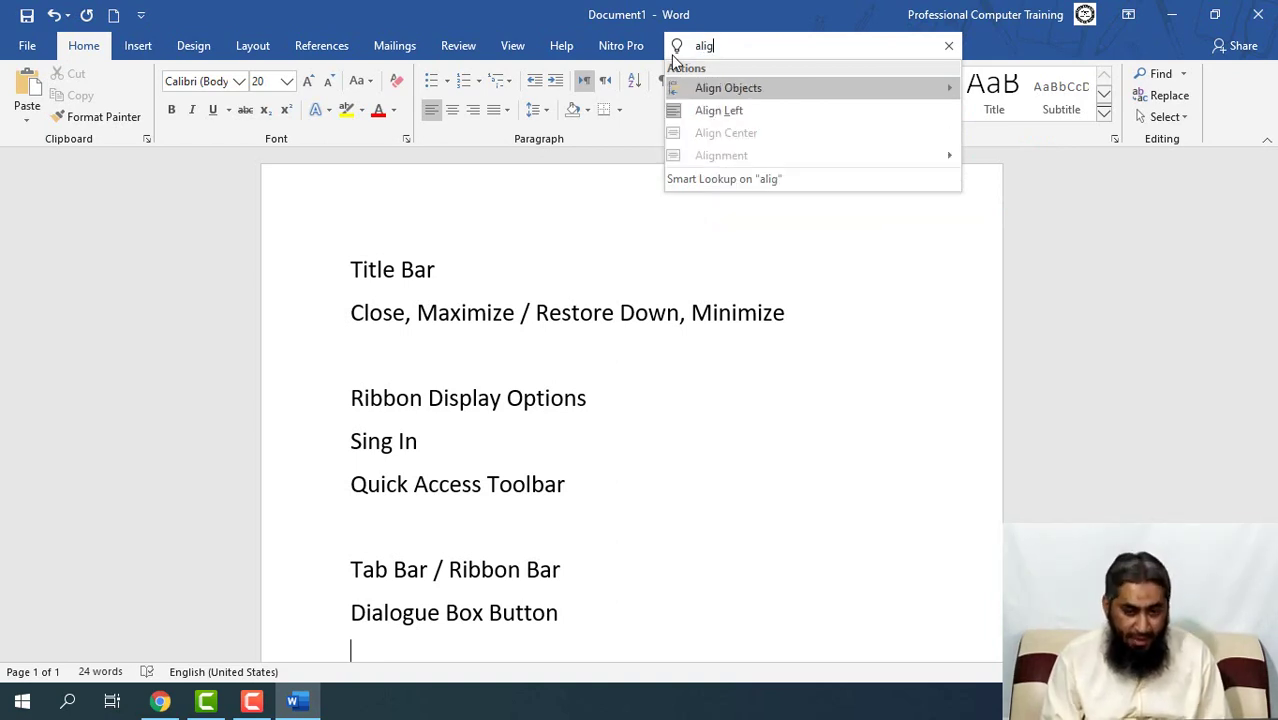
type("ment")
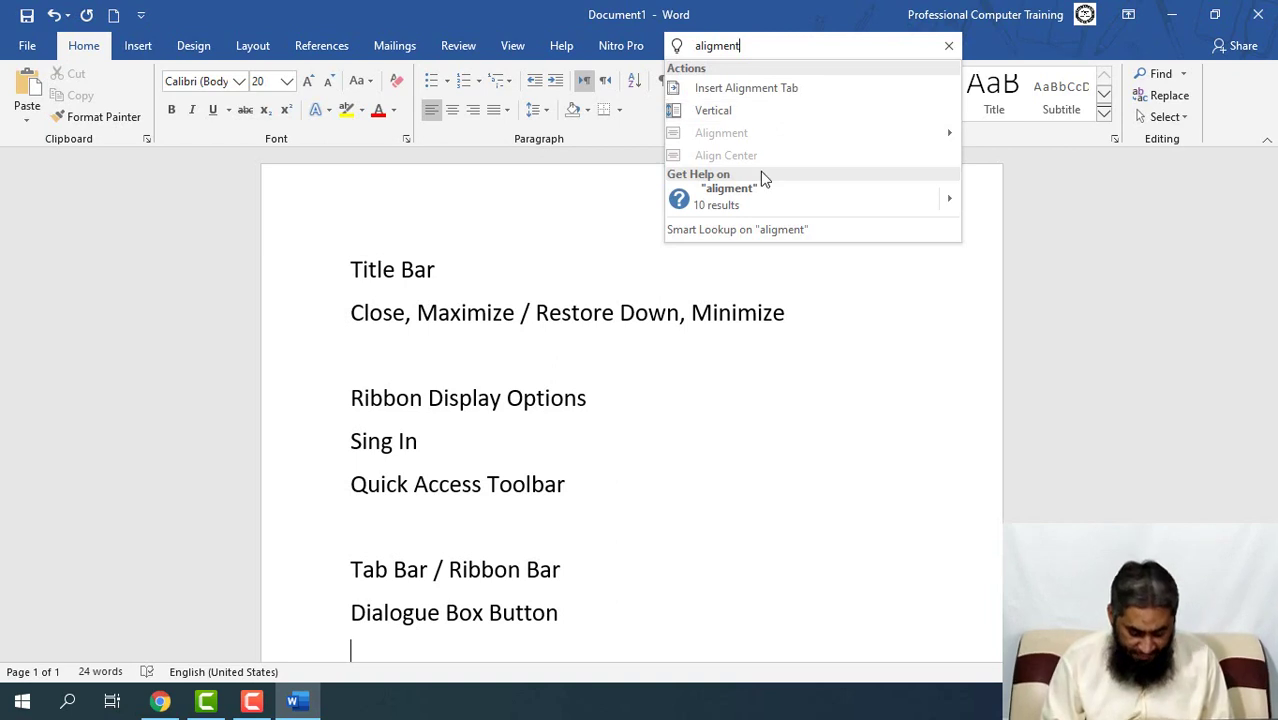
Search the commands for "paragra" instead and return to the document without choosing a suggestion
key("BackSpace")
key("BackSpace")
key("BackSpace")
key("BackSpace")
key("BackSpace")
key("BackSpace")
key("BackSpace")
key("BackSpace")
type("paragra")
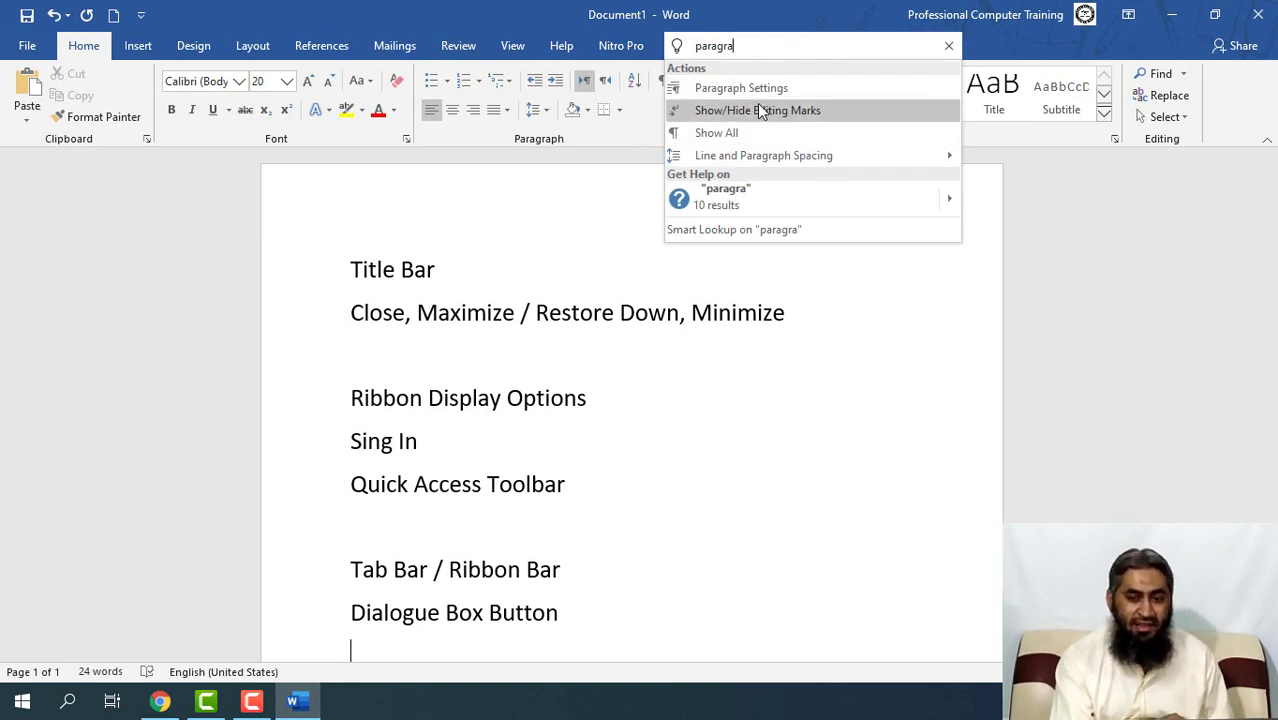
left_click(873, 399)
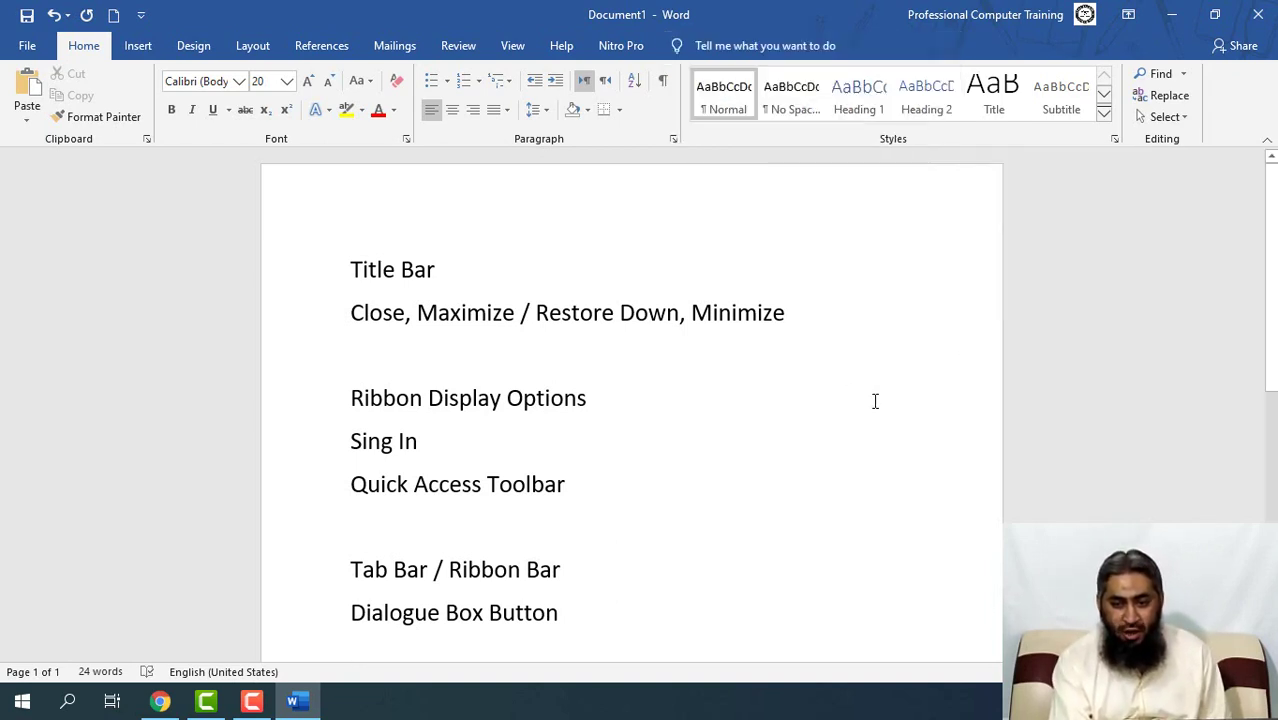
Open the document's Share pane
left_click(1218, 48)
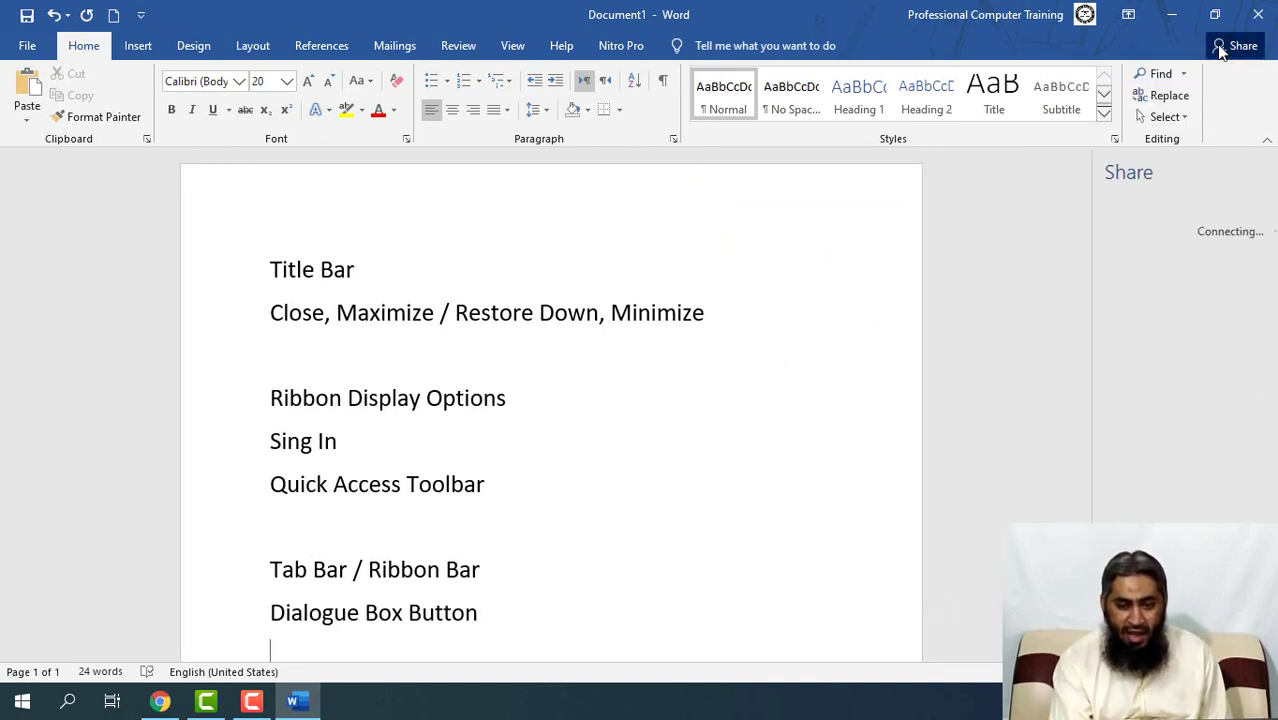